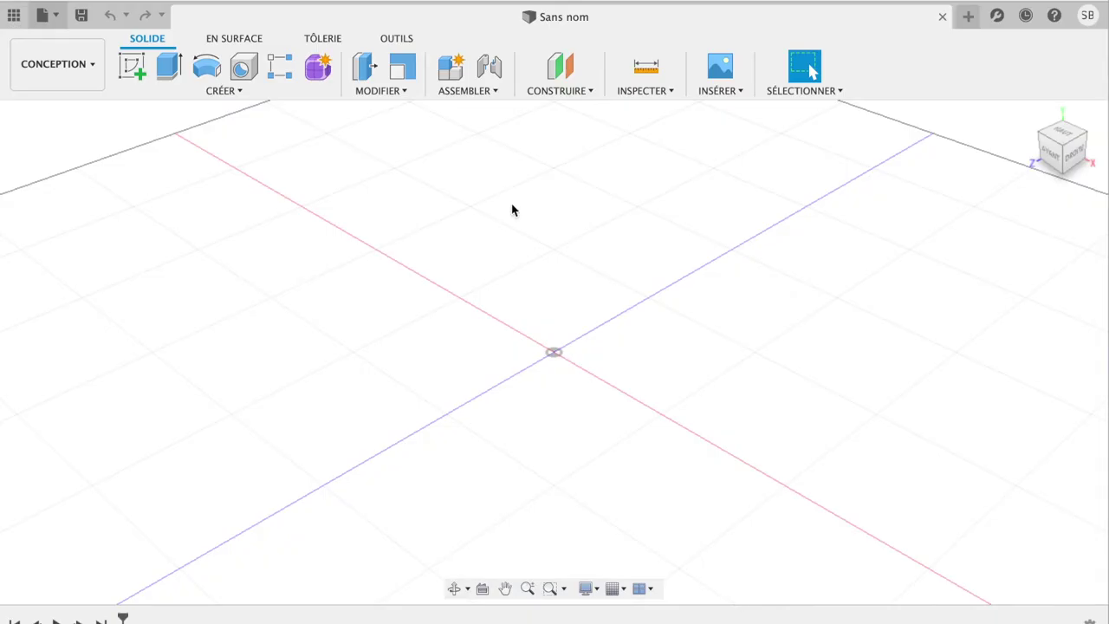
# Start a new sketch on the XZ ground plane and view it straight down from the top
pyautogui.click(138, 78)
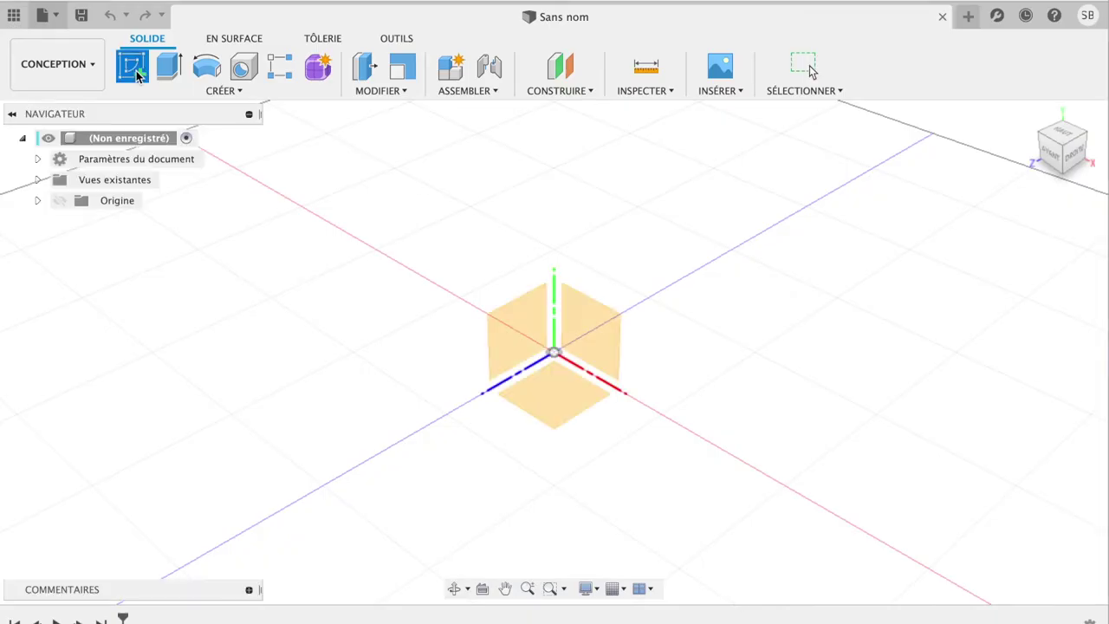
pyautogui.click(557, 383)
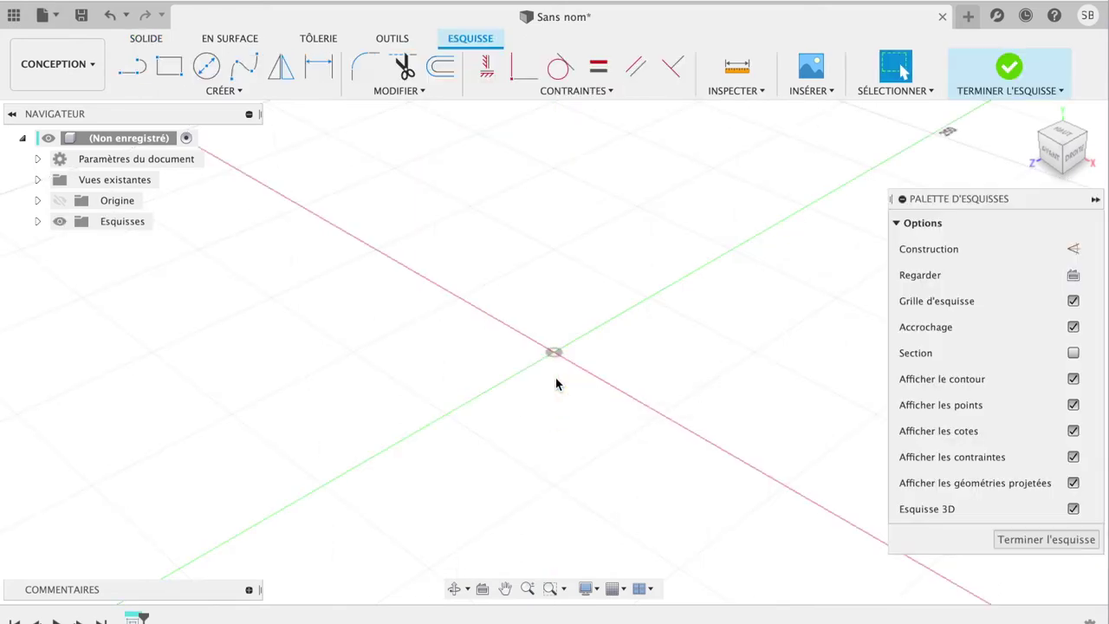
pyautogui.click(1073, 275)
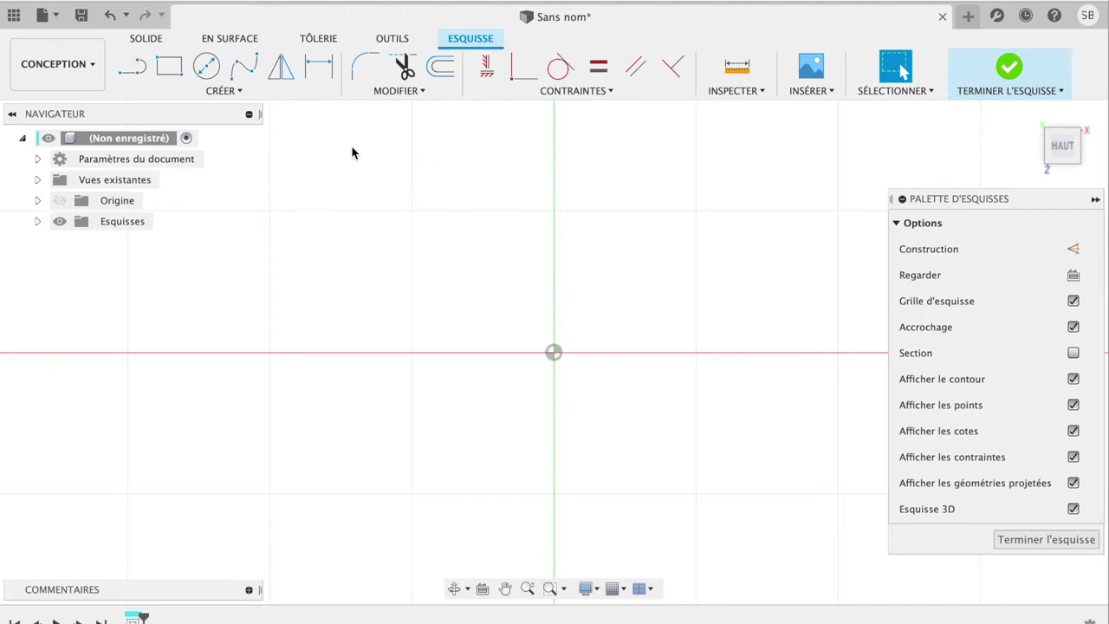
# With the 3-point Arc tool, draw the first arc left of the origin, bulging below the axis
pyautogui.click(207, 91)
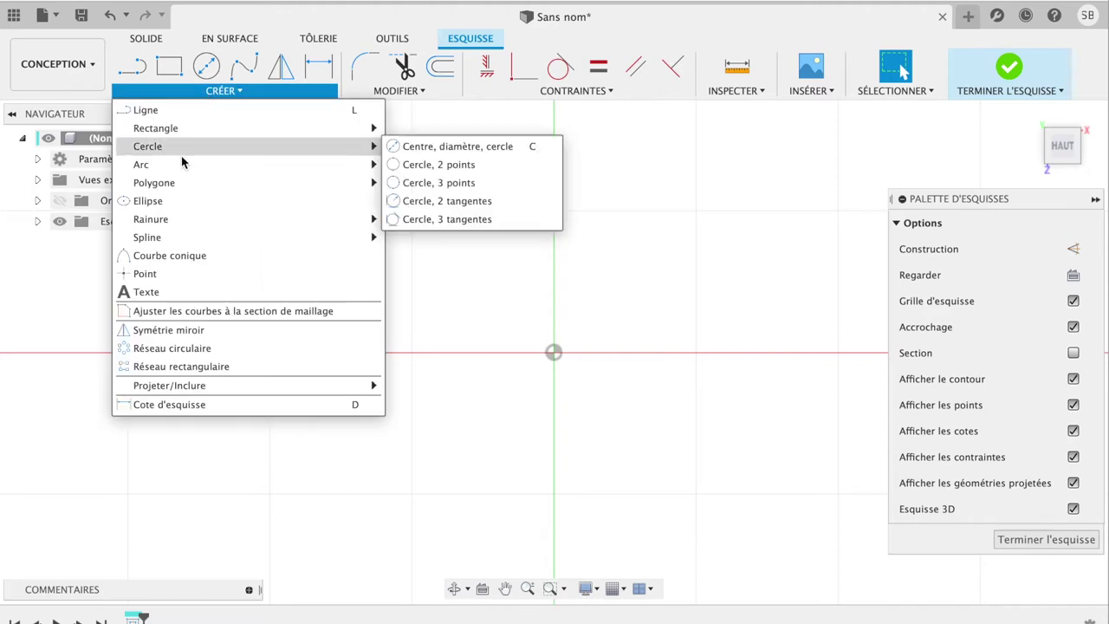
pyautogui.moveTo(141, 165)
pyautogui.click(403, 171)
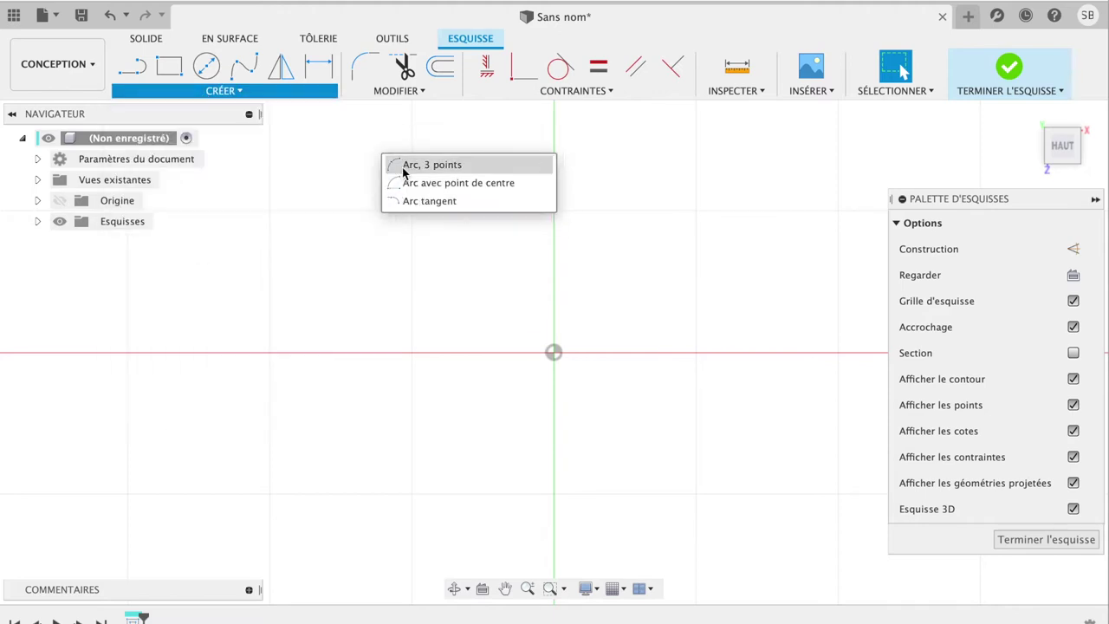
pyautogui.click(269, 354)
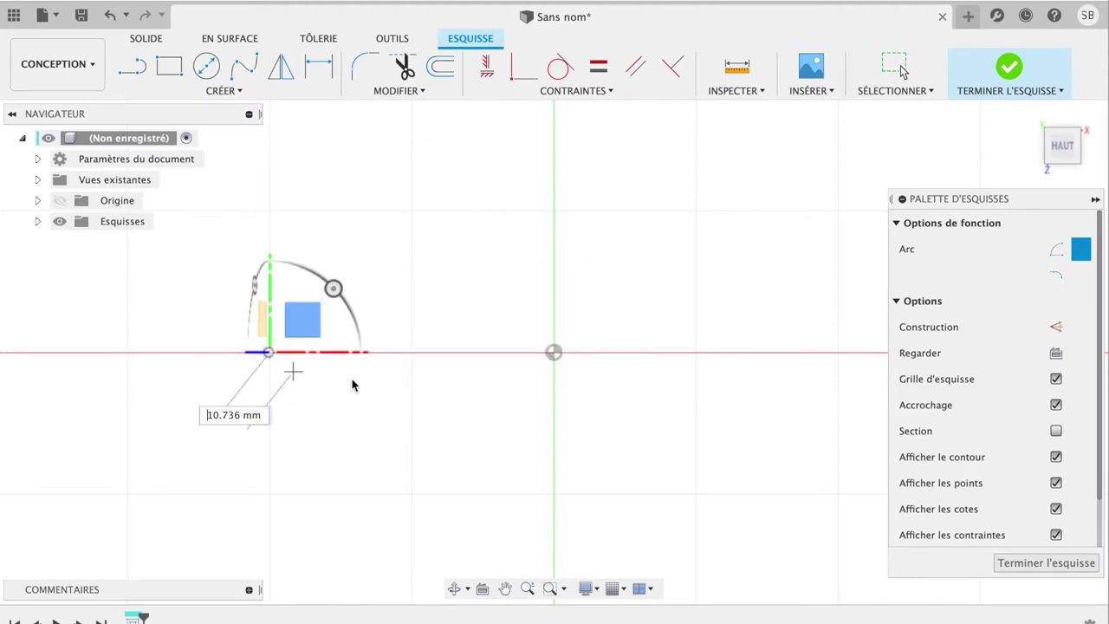
pyautogui.click(412, 353)
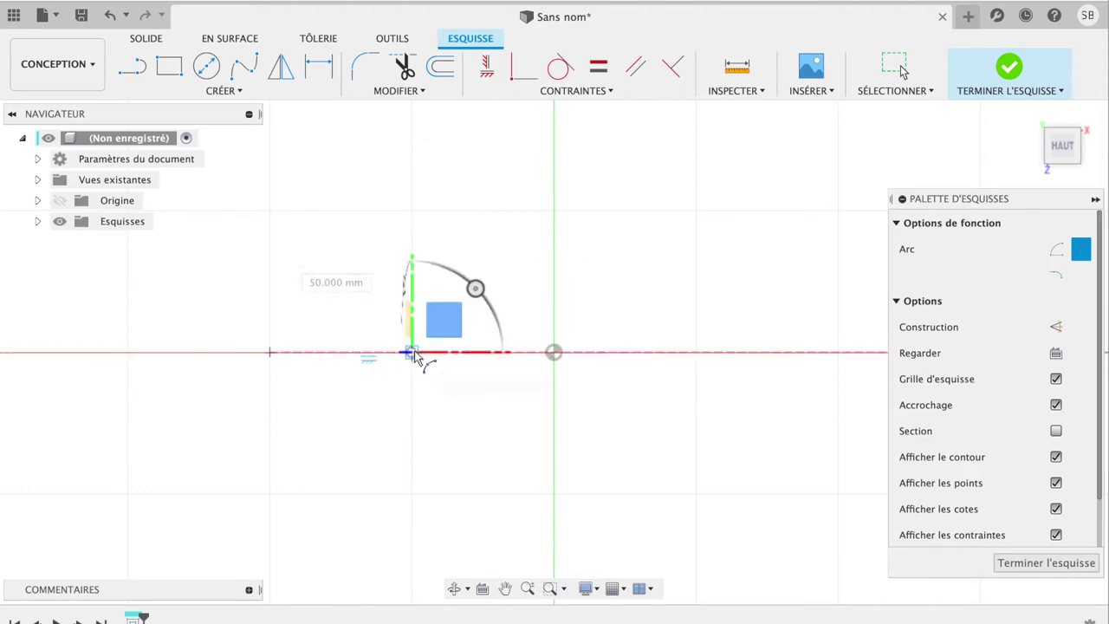
pyautogui.click(374, 381)
# Chain a second arc bulging above the axis to the origin and a third dipping below on the right
pyautogui.click(411, 353)
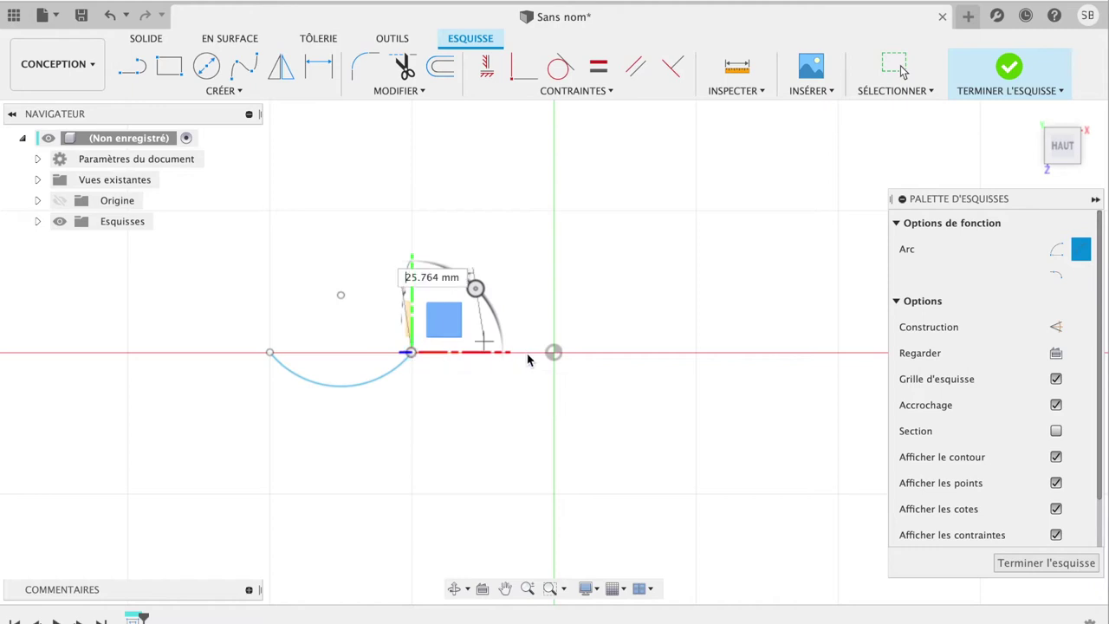
pyautogui.click(556, 354)
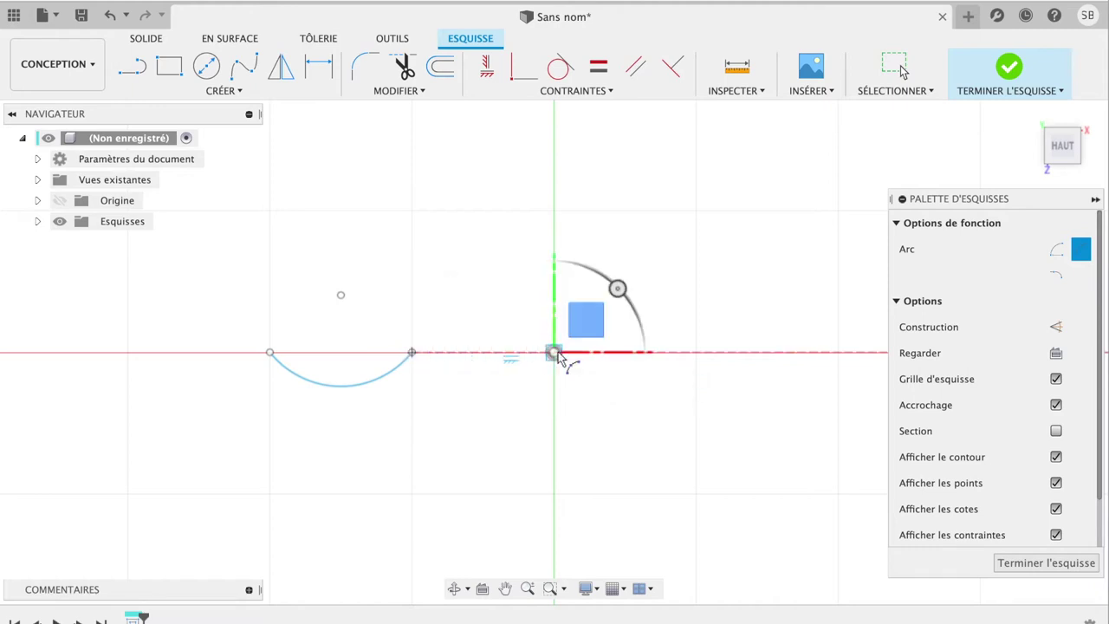
pyautogui.click(496, 323)
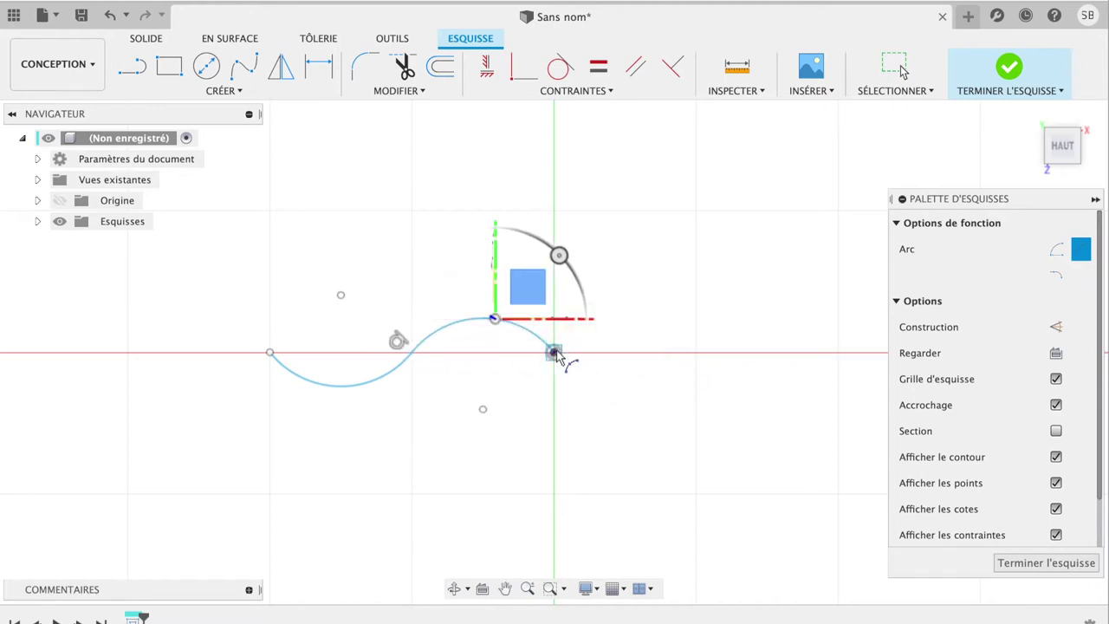
pyautogui.click(554, 354)
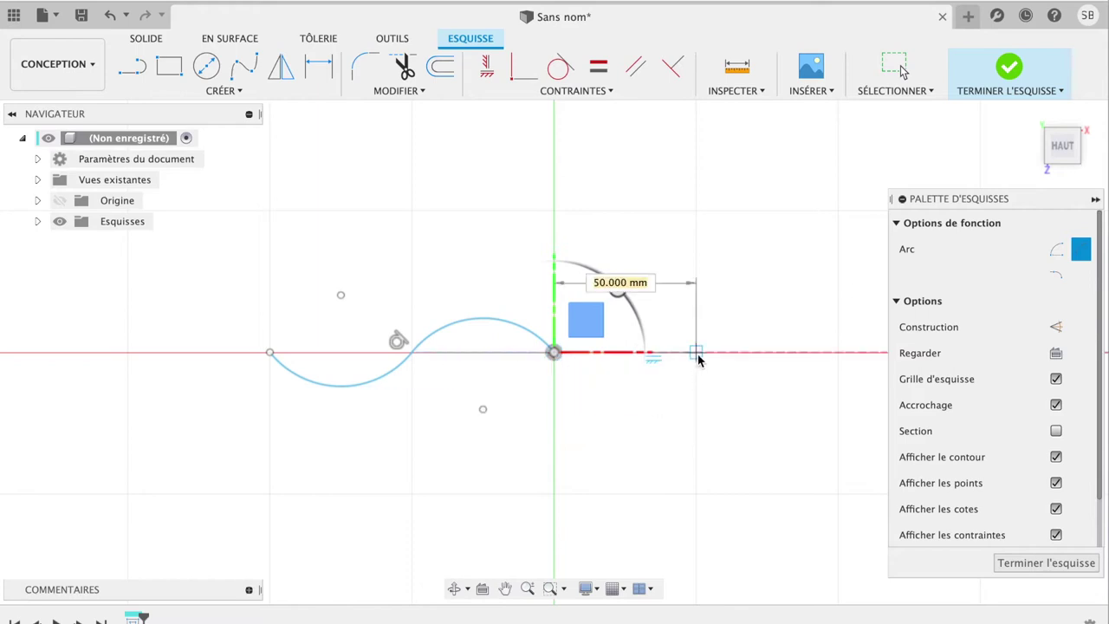
pyautogui.click(672, 374)
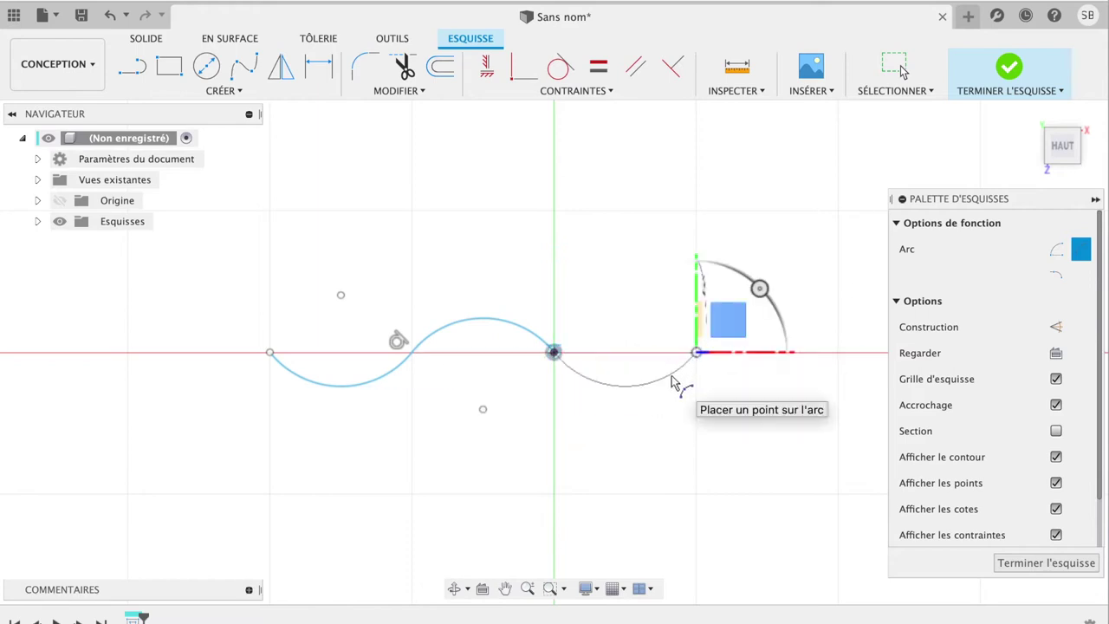
pyautogui.click(675, 382)
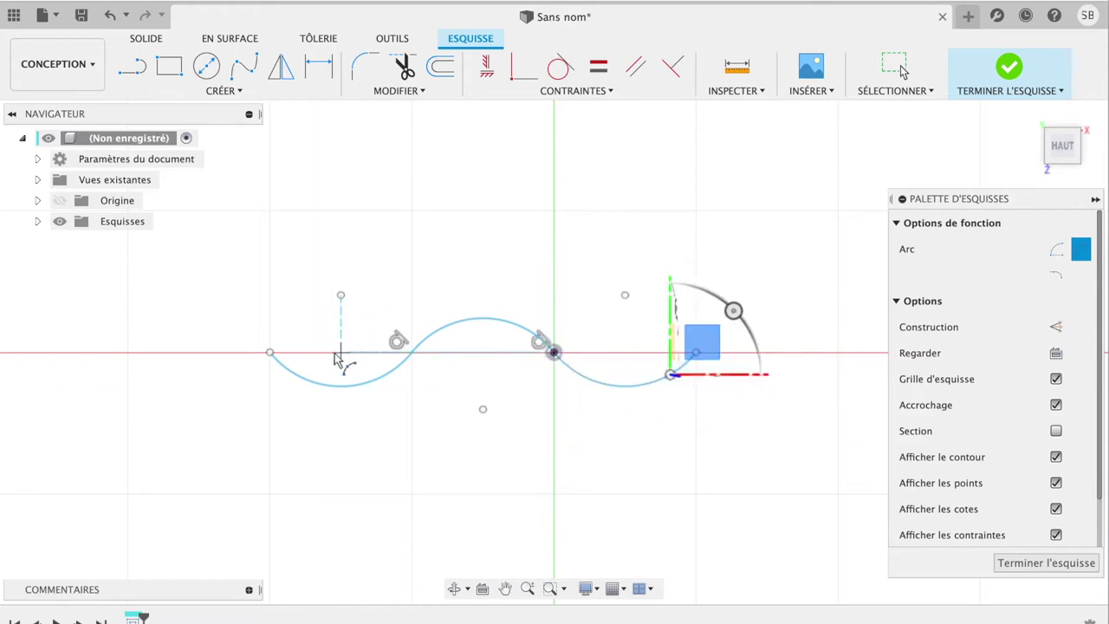
pyautogui.click(286, 356)
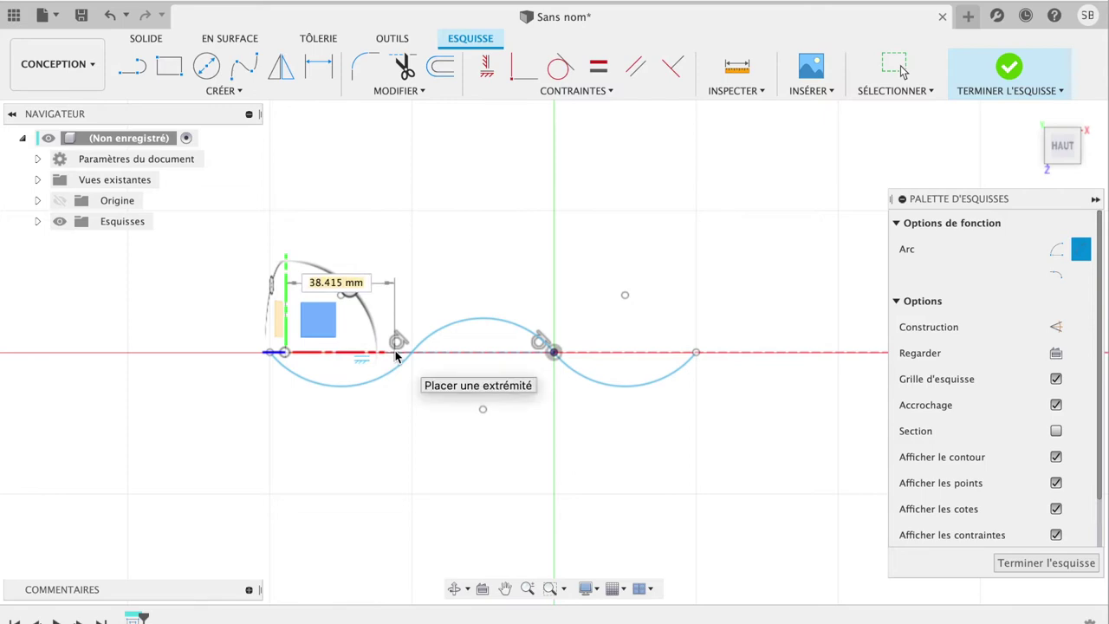
# Draw three chained arcs just above the first wave, following its down-up-down shape
pyautogui.click(395, 352)
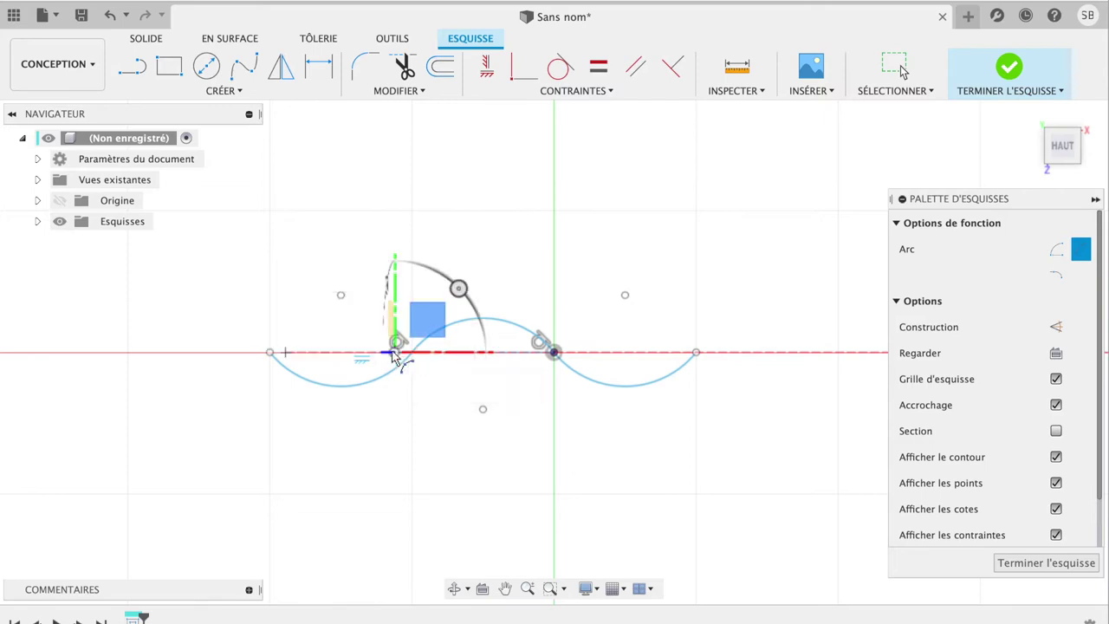
pyautogui.click(348, 383)
pyautogui.click(395, 352)
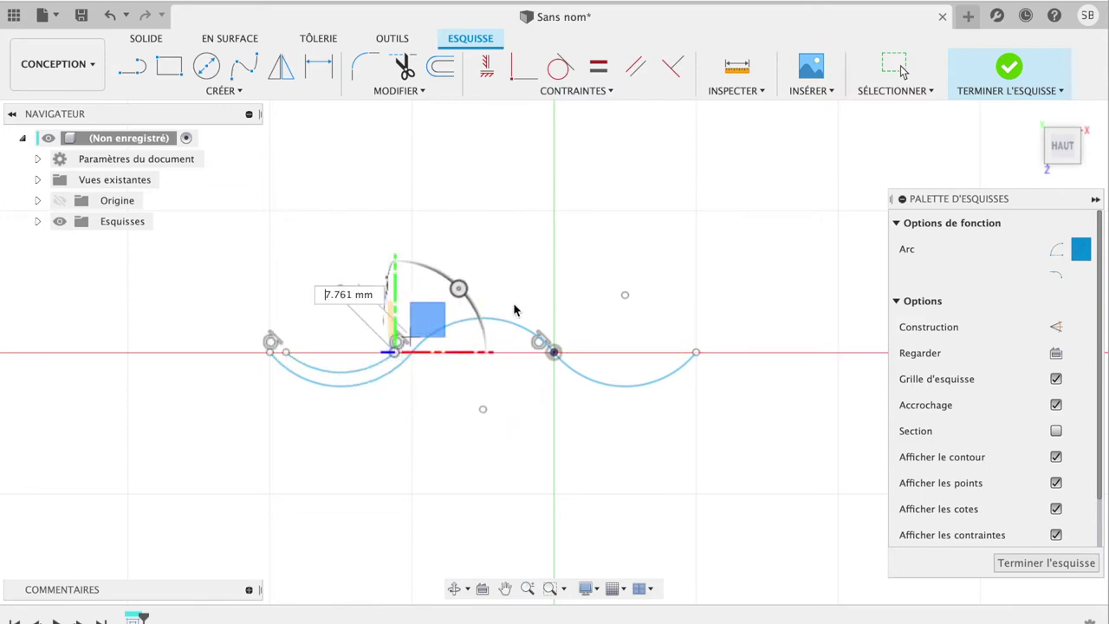
pyautogui.click(555, 346)
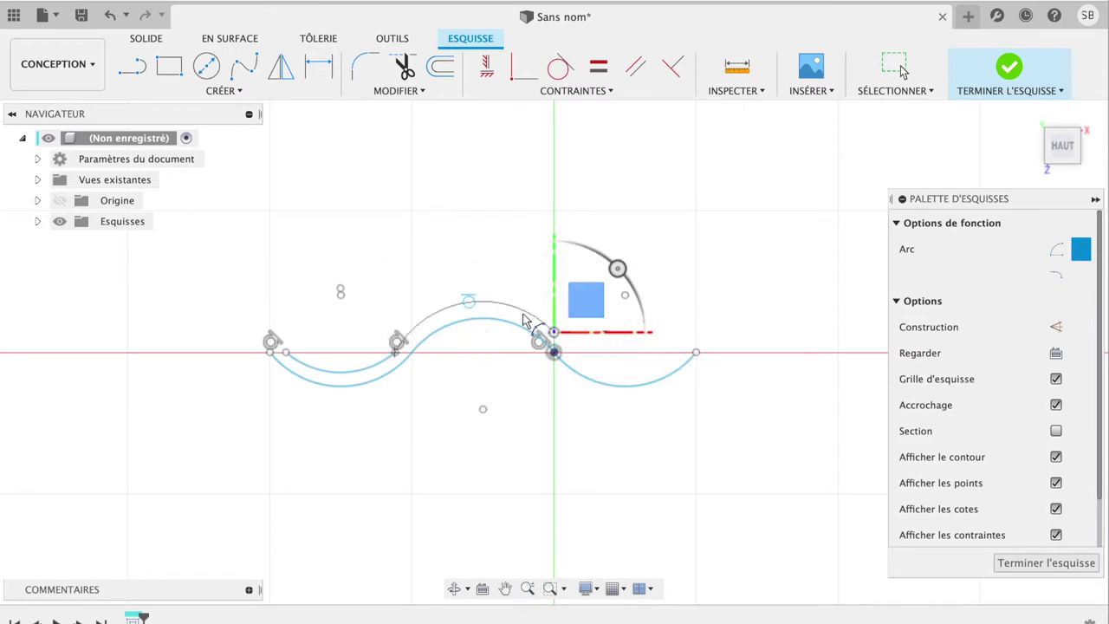
pyautogui.click(475, 315)
pyautogui.click(555, 335)
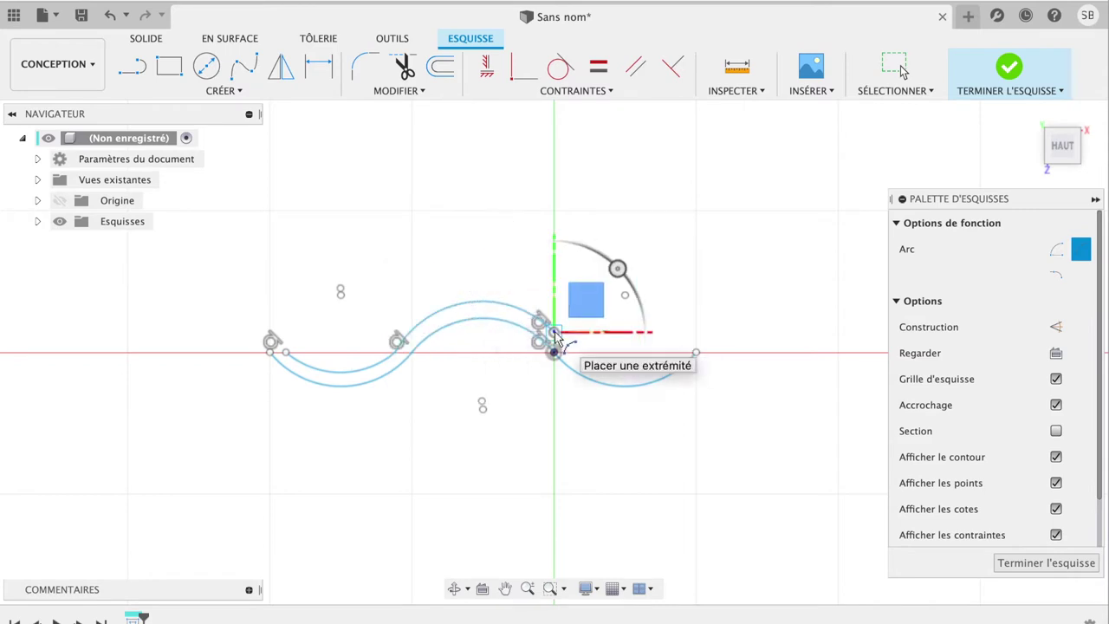
pyautogui.click(694, 340)
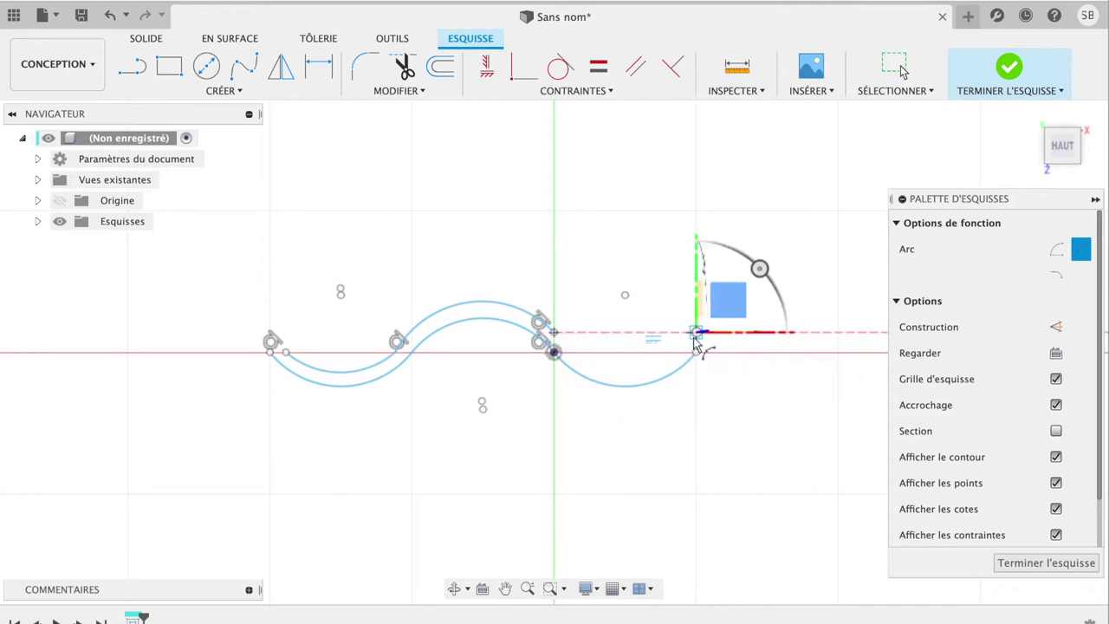
pyautogui.click(651, 374)
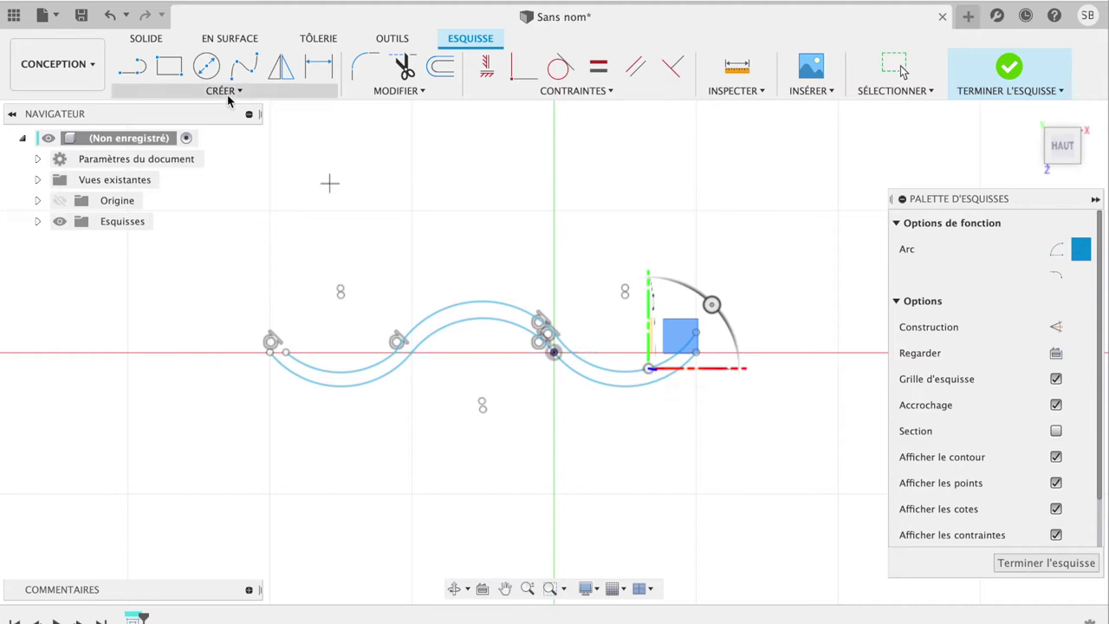
pyautogui.click(133, 66)
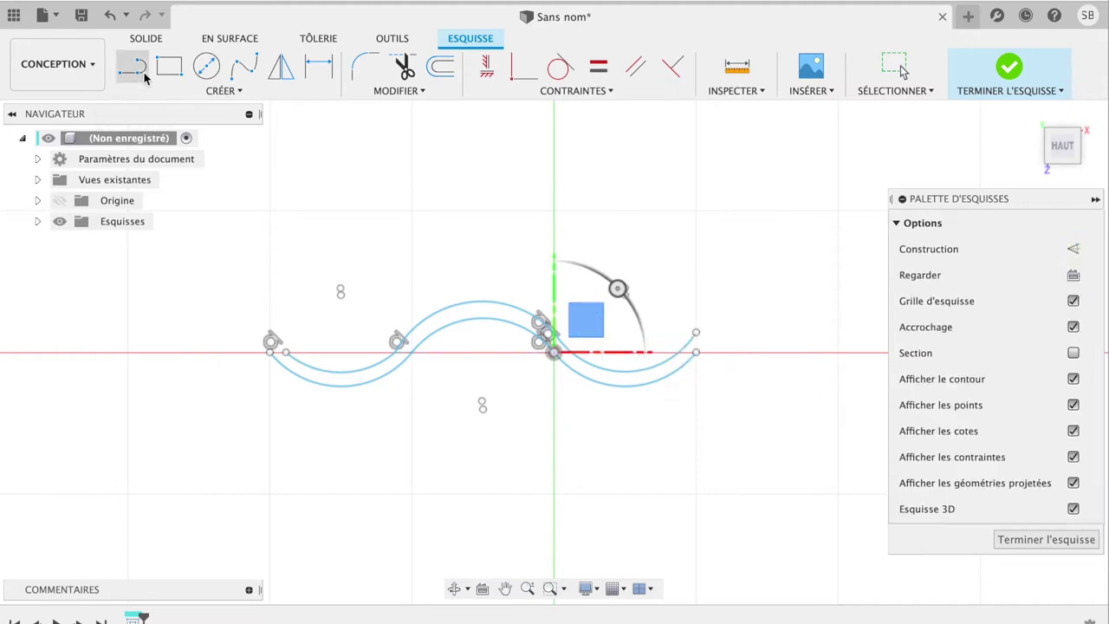
pyautogui.click(272, 348)
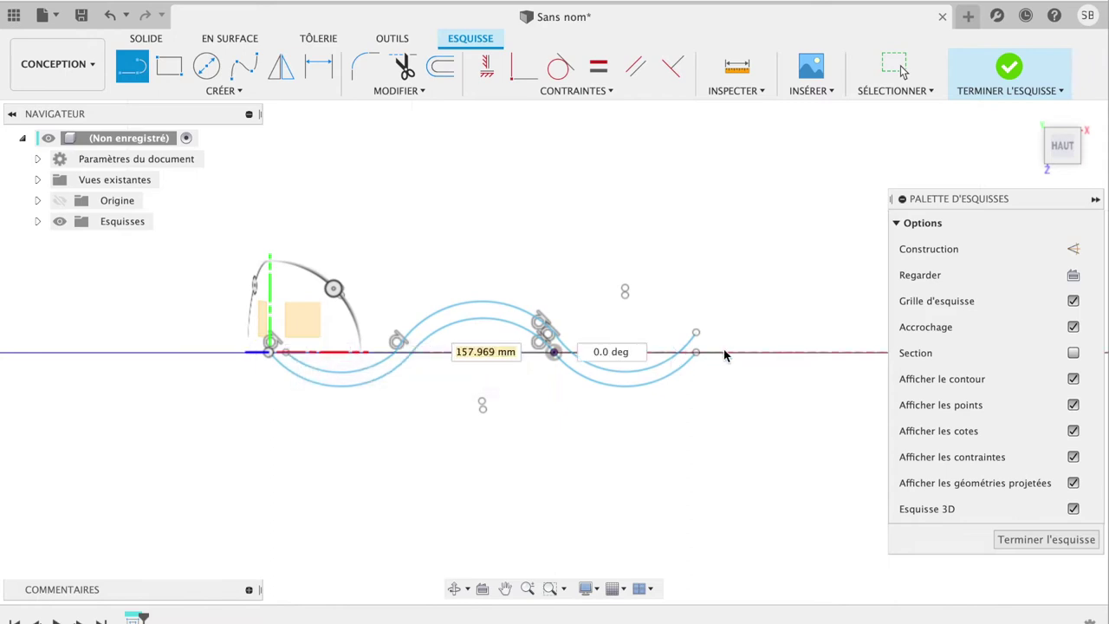
pyautogui.click(697, 350)
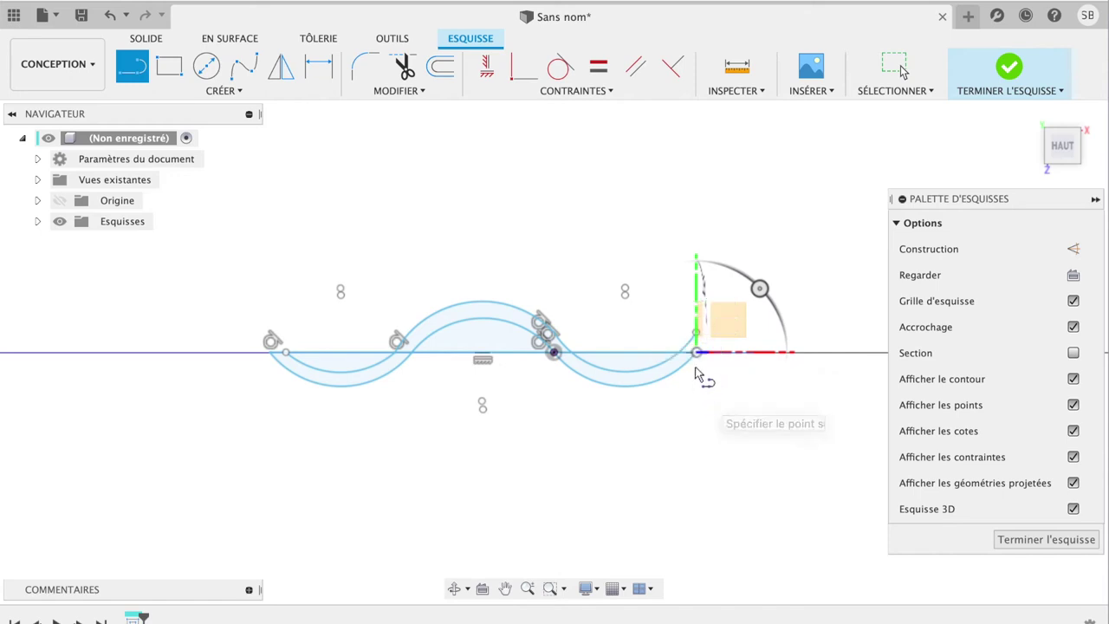
pyautogui.press('Escape')
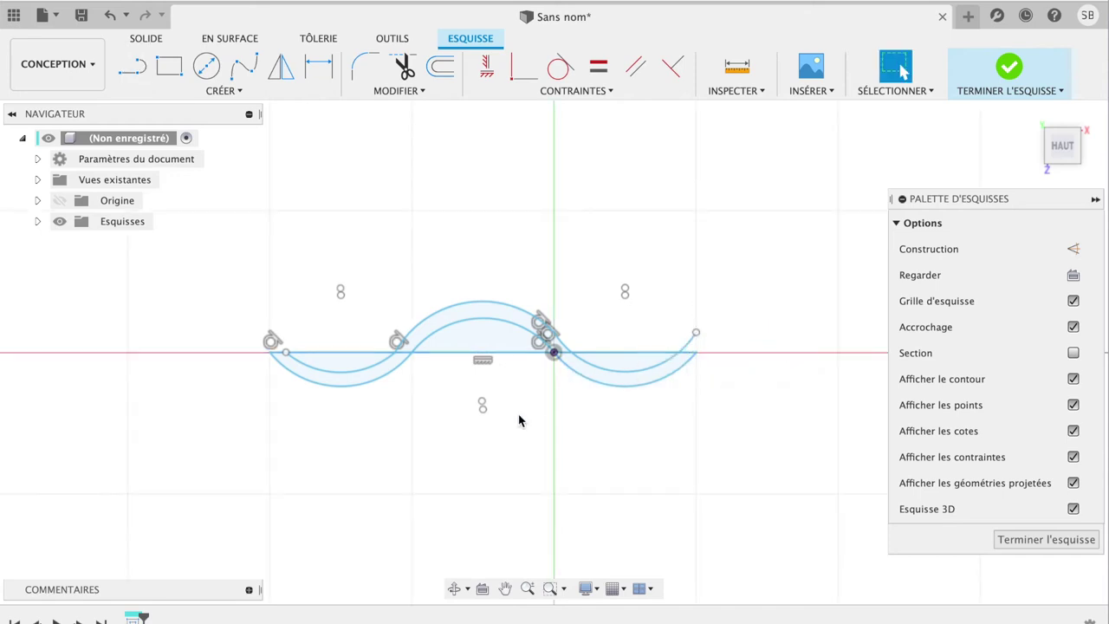
pyautogui.click(112, 19)
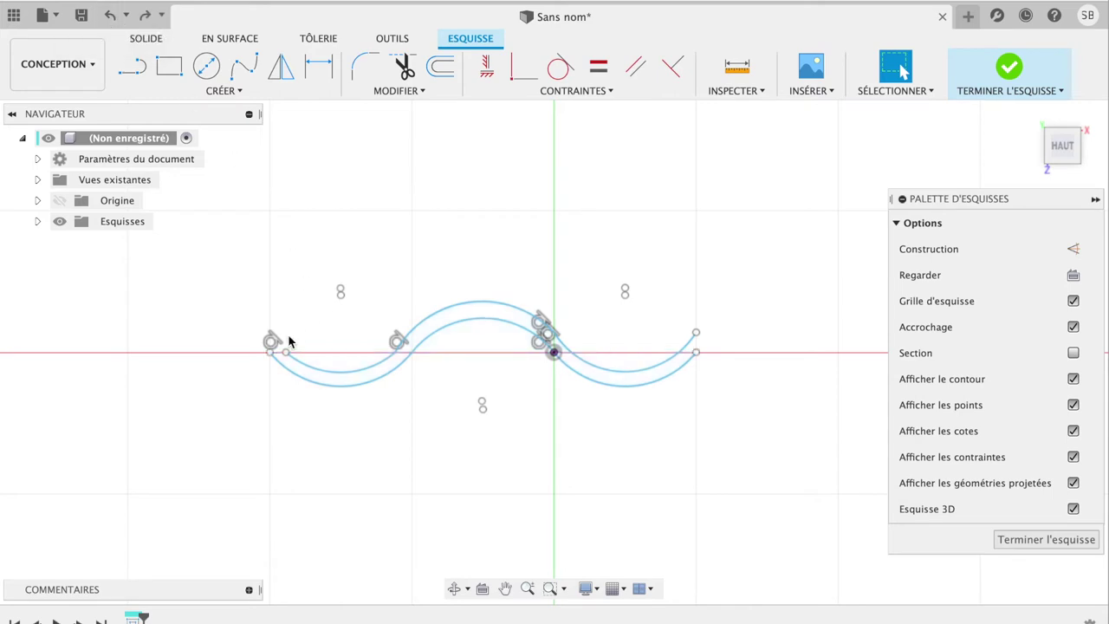
pyautogui.scroll(3, 289, 340)
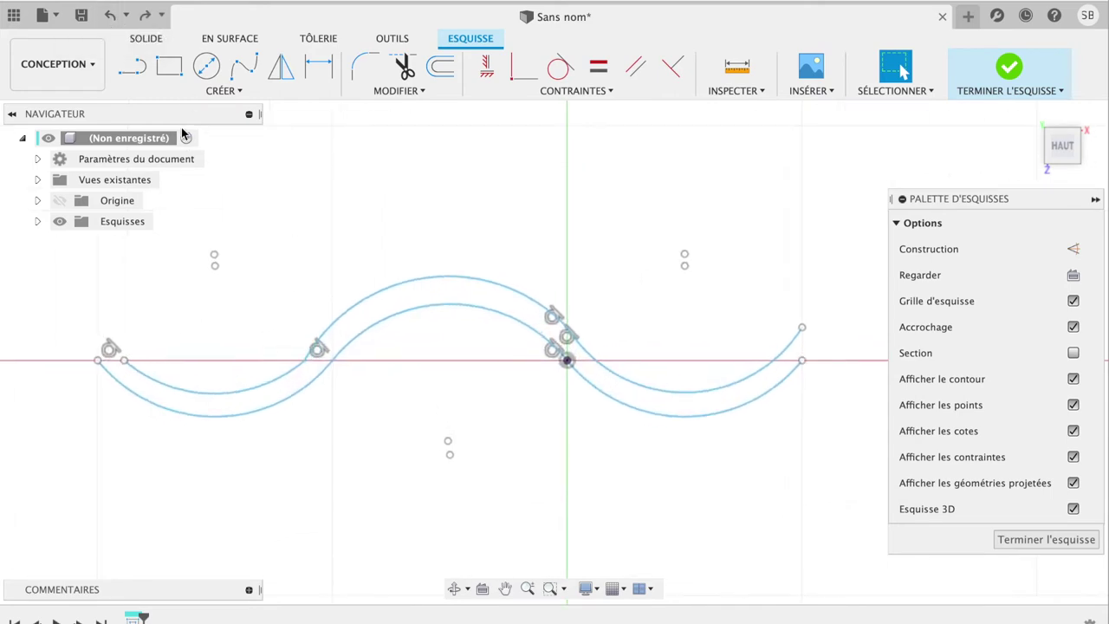
# Close the band's left end with a short line attached to both curve ends
pyautogui.click(131, 66)
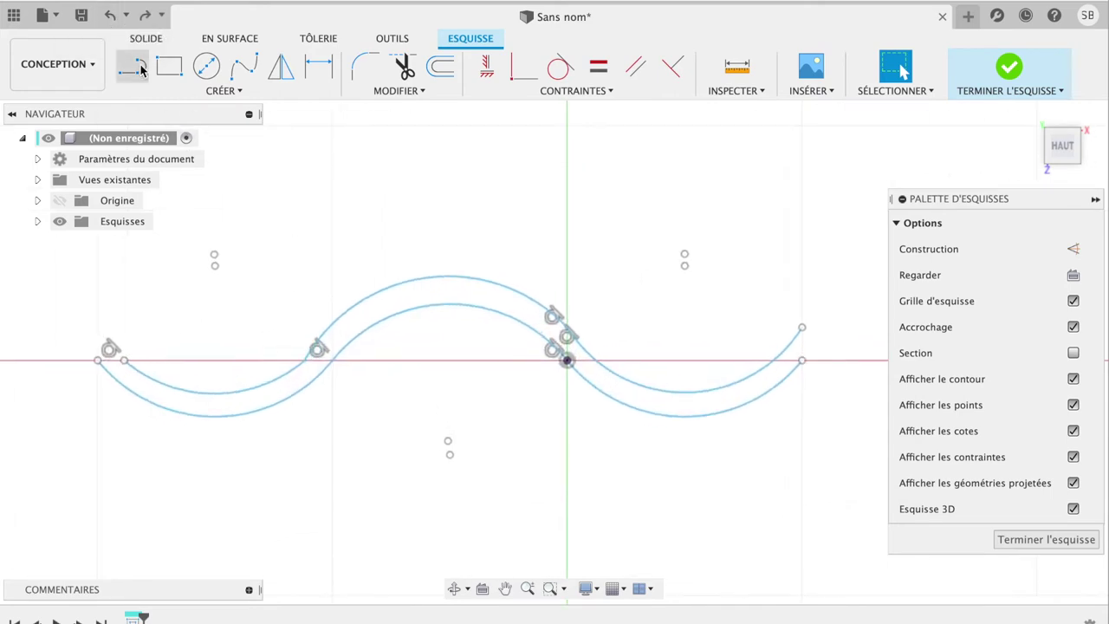
pyautogui.click(98, 361)
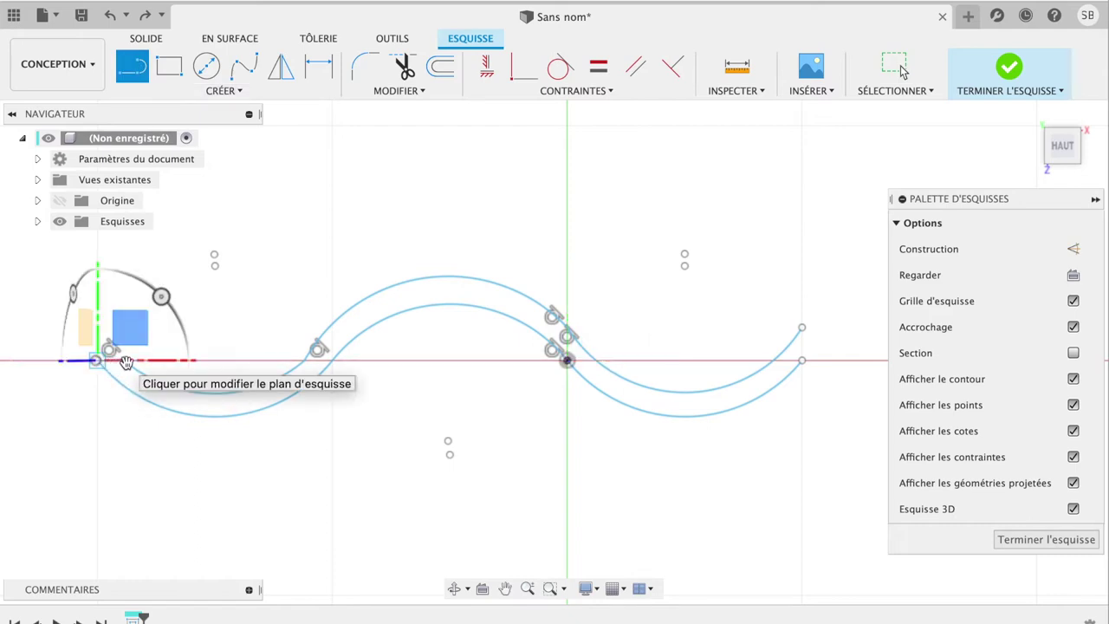
pyautogui.click(126, 362)
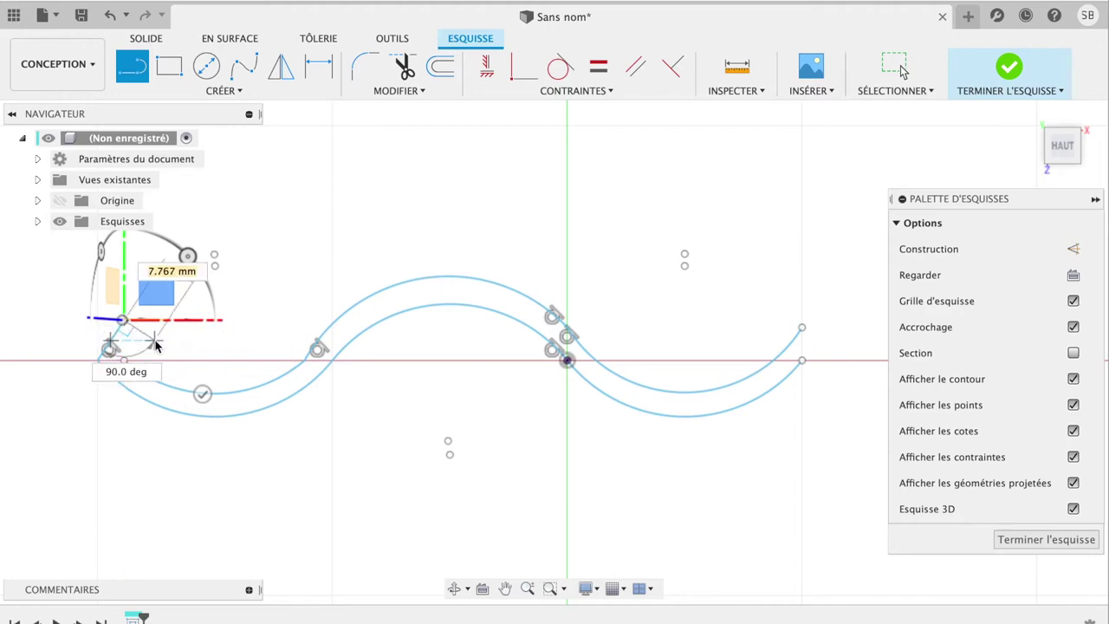
pyautogui.press('Escape')
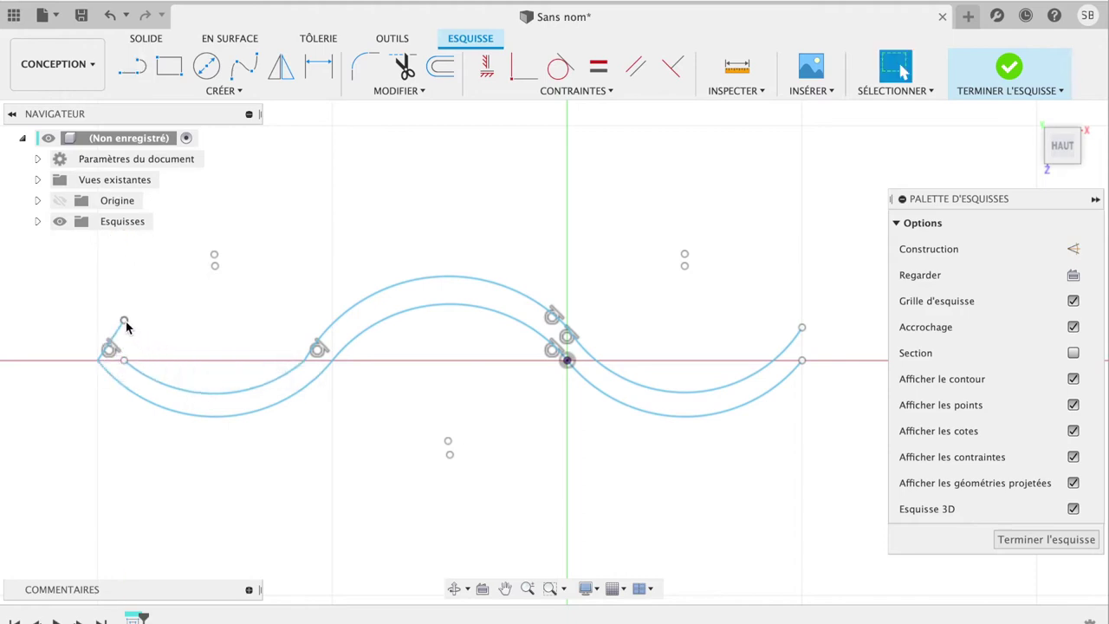
pyautogui.moveTo(123, 321); pyautogui.dragTo(124, 361)
# Close the band's right end with a short vertical line and start extruding the 850.574 mm² profile
pyautogui.click(132, 66)
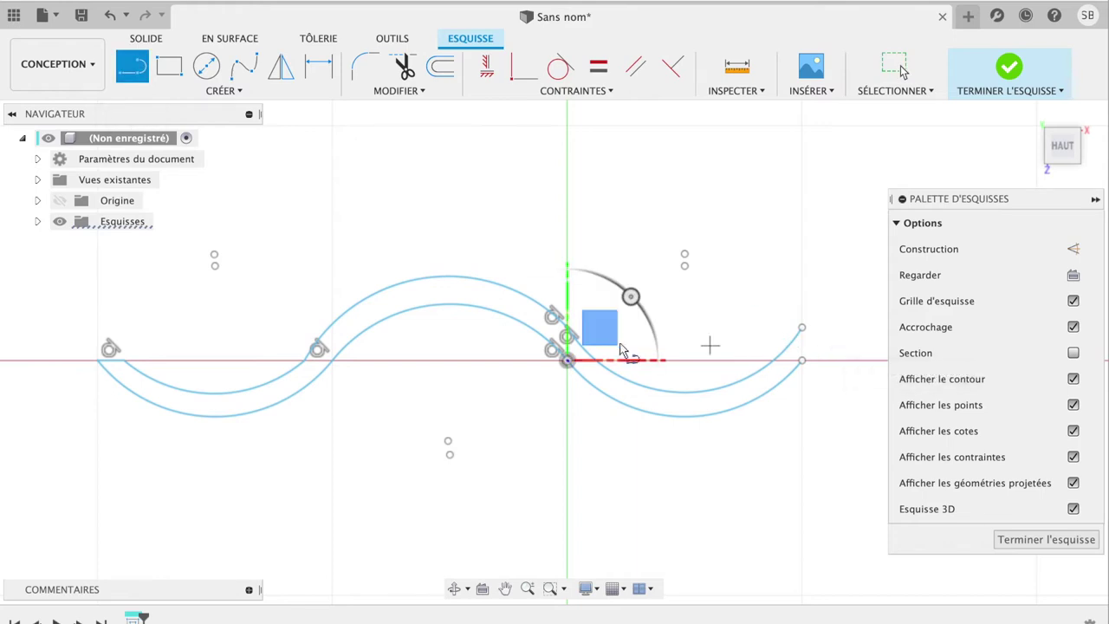
pyautogui.click(801, 361)
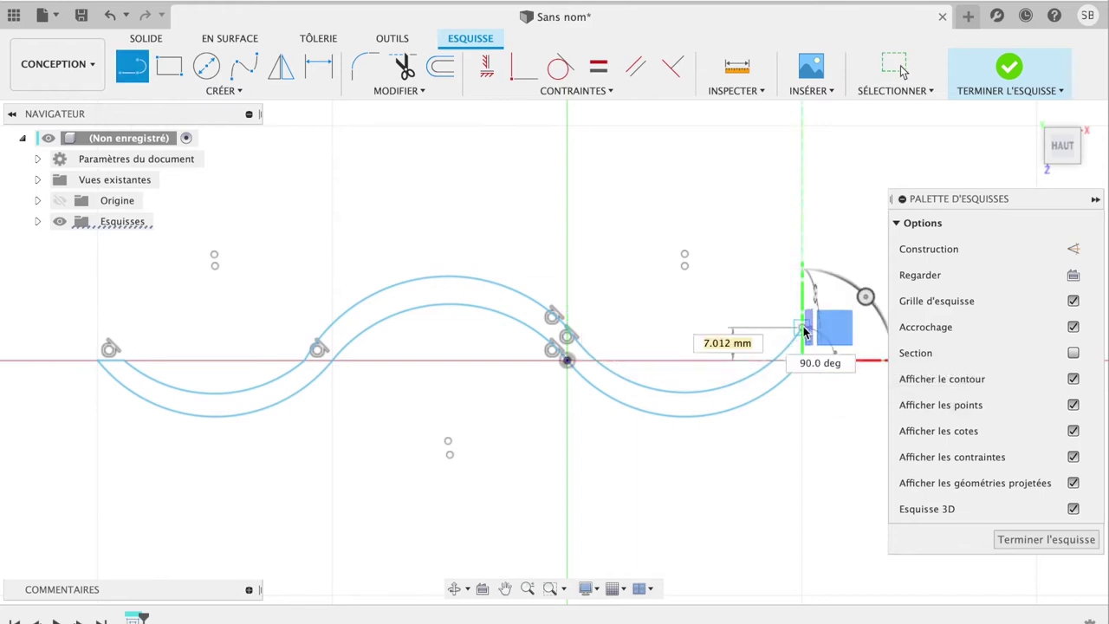
pyautogui.click(805, 330)
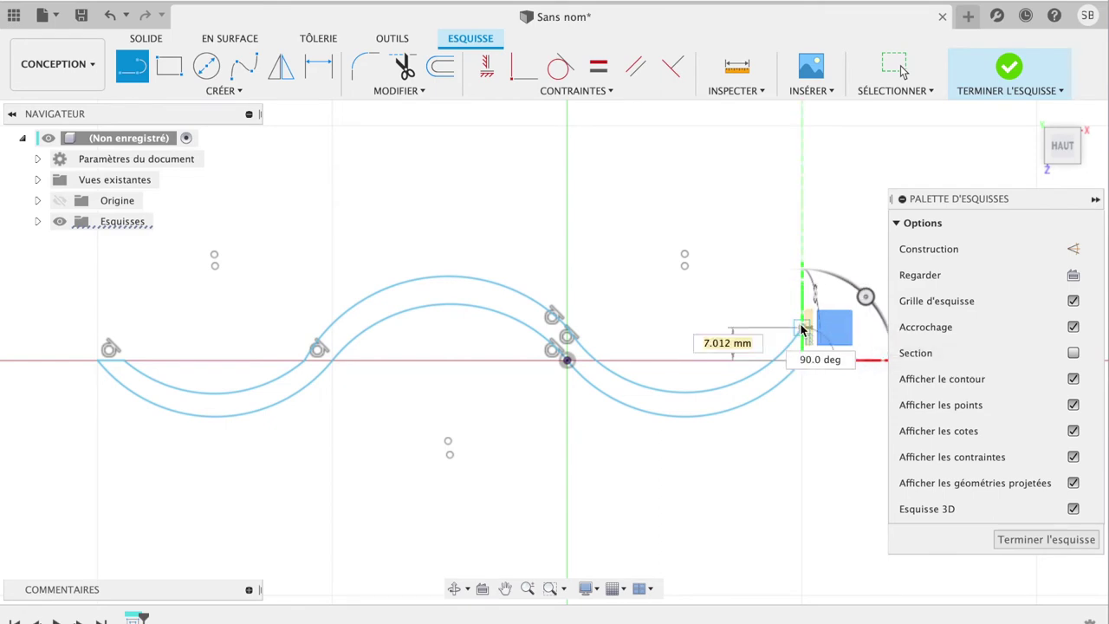
pyautogui.click(802, 329)
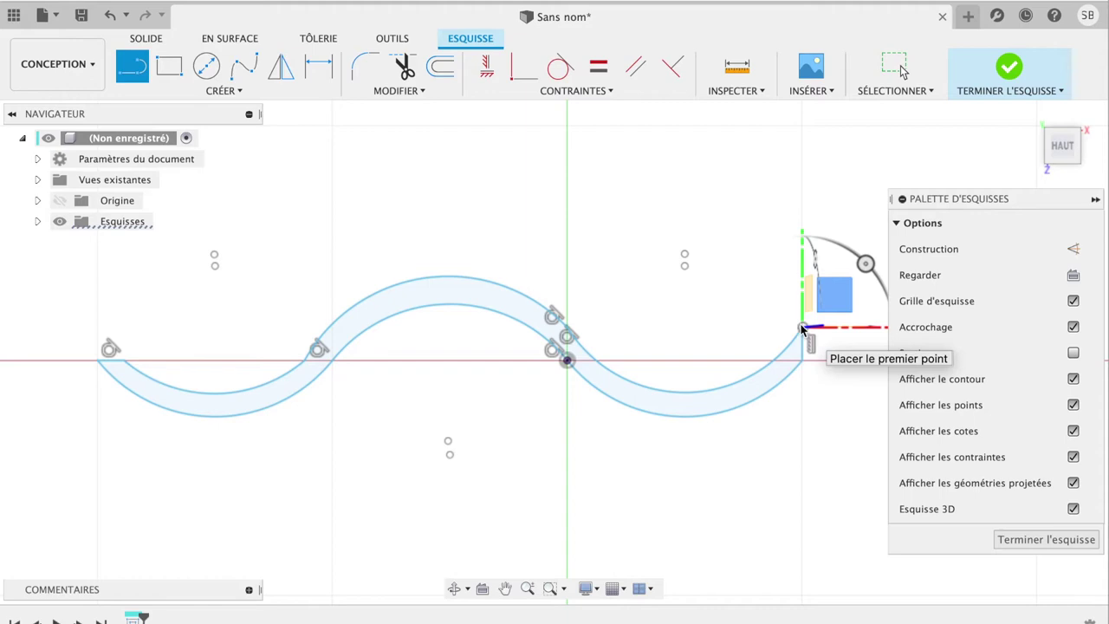
pyautogui.press('Escape')
pyautogui.press('e')
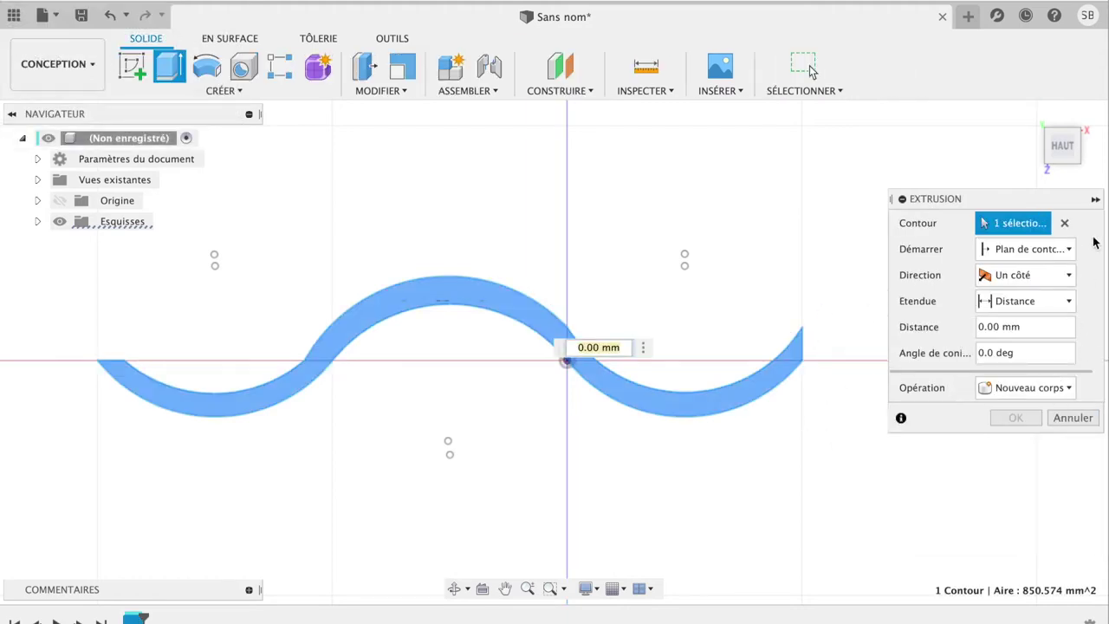
# Extrude the band profile 10 mm into a solid and select its top face from the home view
pyautogui.click(1028, 328)
pyautogui.write('10')
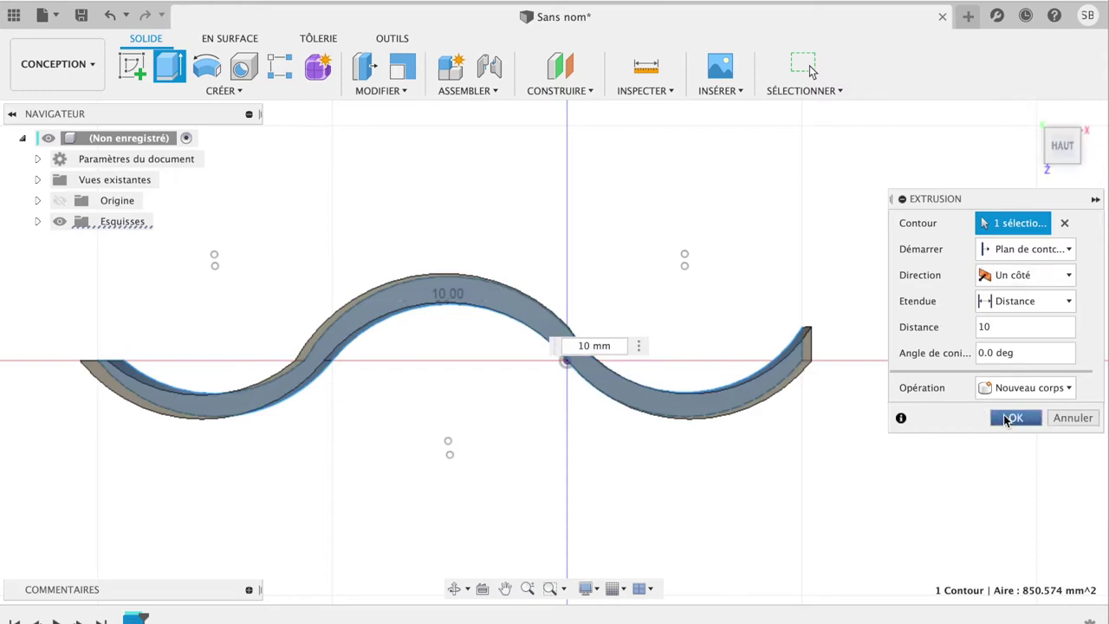
pyautogui.click(1010, 418)
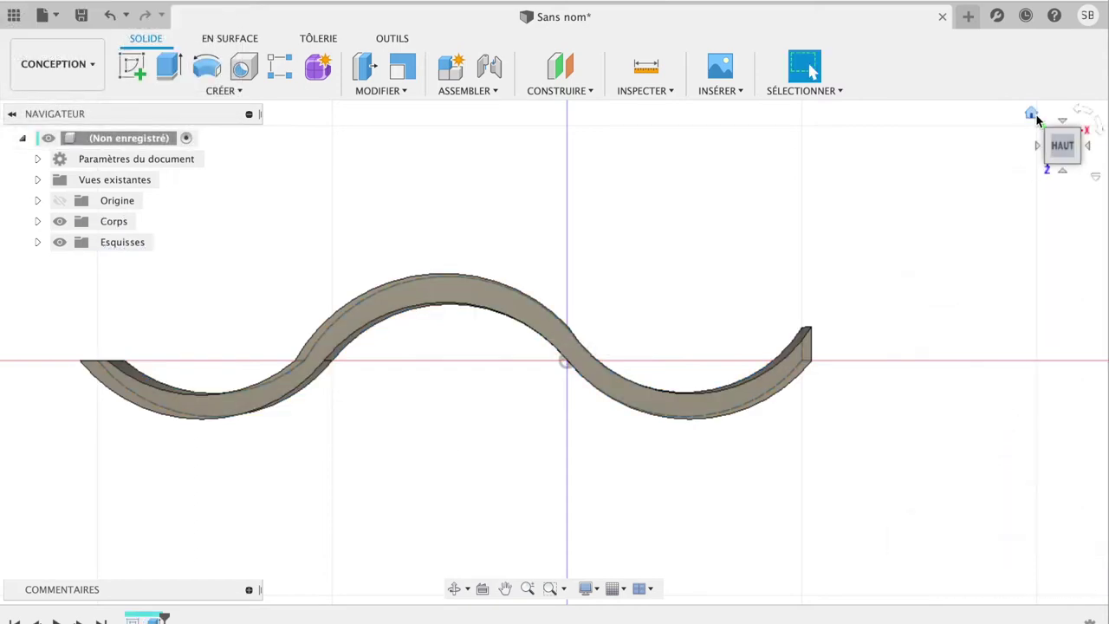
pyautogui.click(1030, 115)
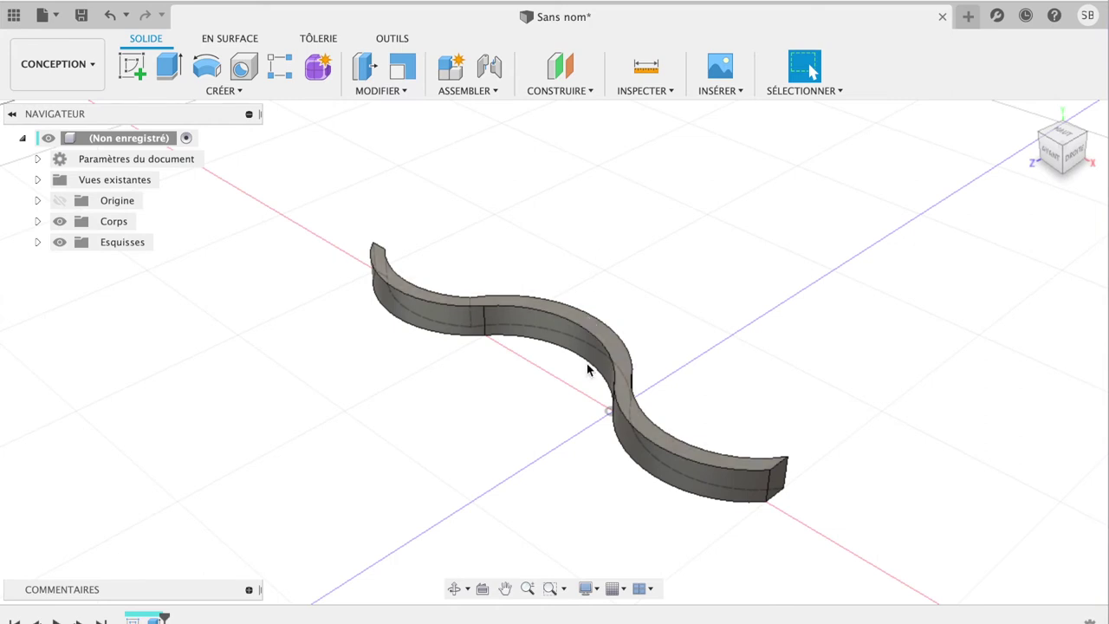
pyautogui.click(613, 350)
# Extrude the top face upward 42.403 mm as a Join, then orbit around to inspect the tall wall
pyautogui.press('e')
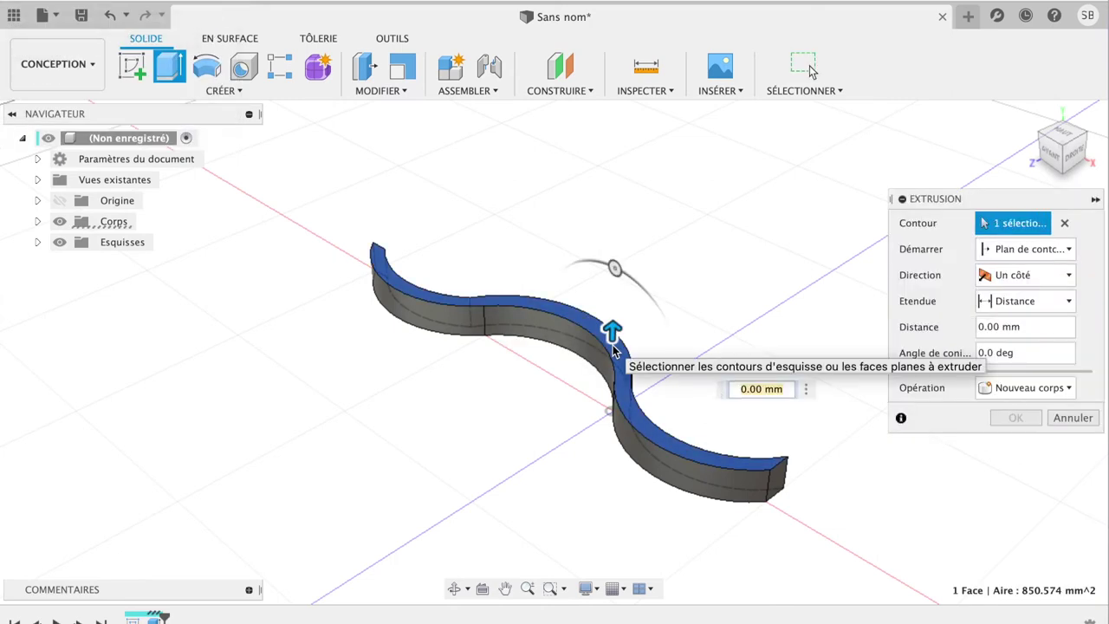
pyautogui.moveTo(611, 326); pyautogui.dragTo(601, 184)
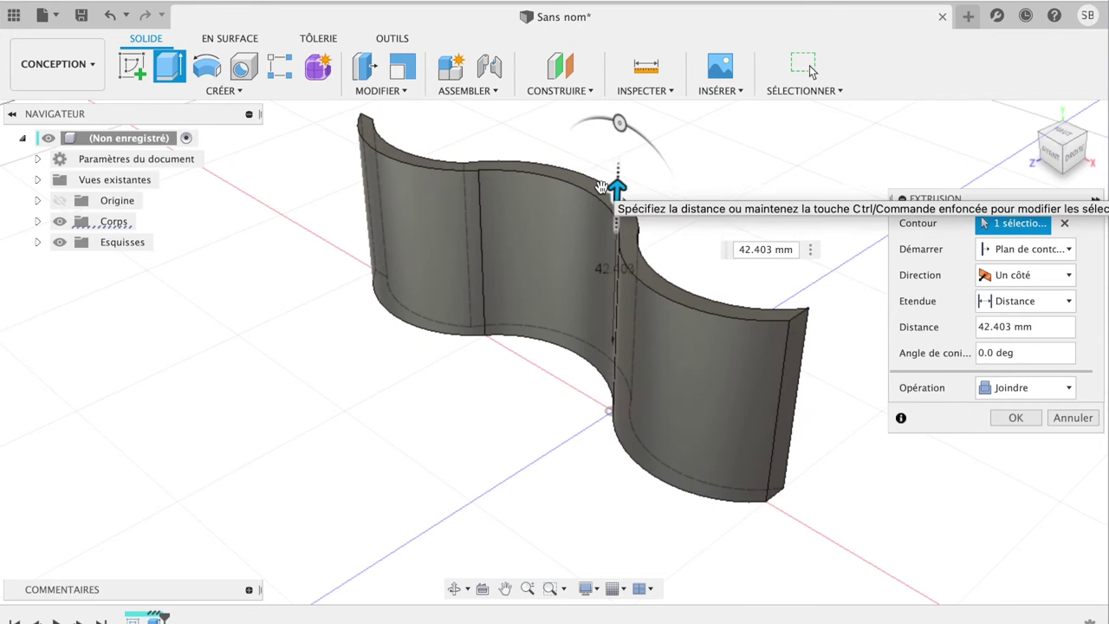
pyautogui.click(1004, 419)
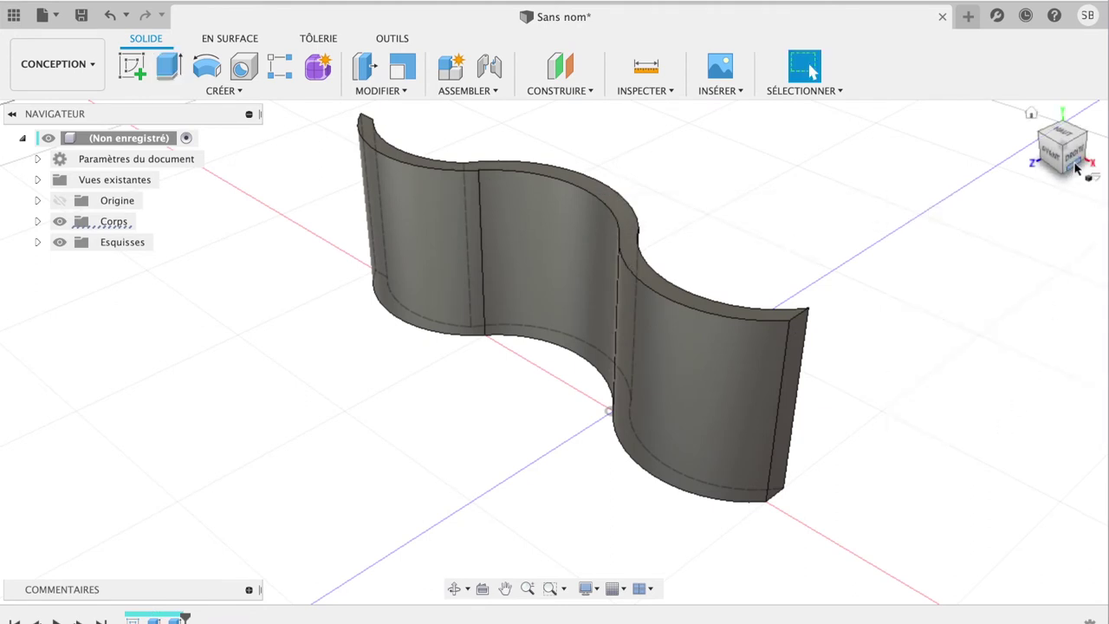
pyautogui.moveTo(1074, 172)
pyautogui.keyDown('shift'); pyautogui.mouseDown(button='middle')
pyautogui.moveTo(968, 189)
pyautogui.moveTo(941, 148)
pyautogui.mouseUp(button='middle'); pyautogui.keyUp('shift')
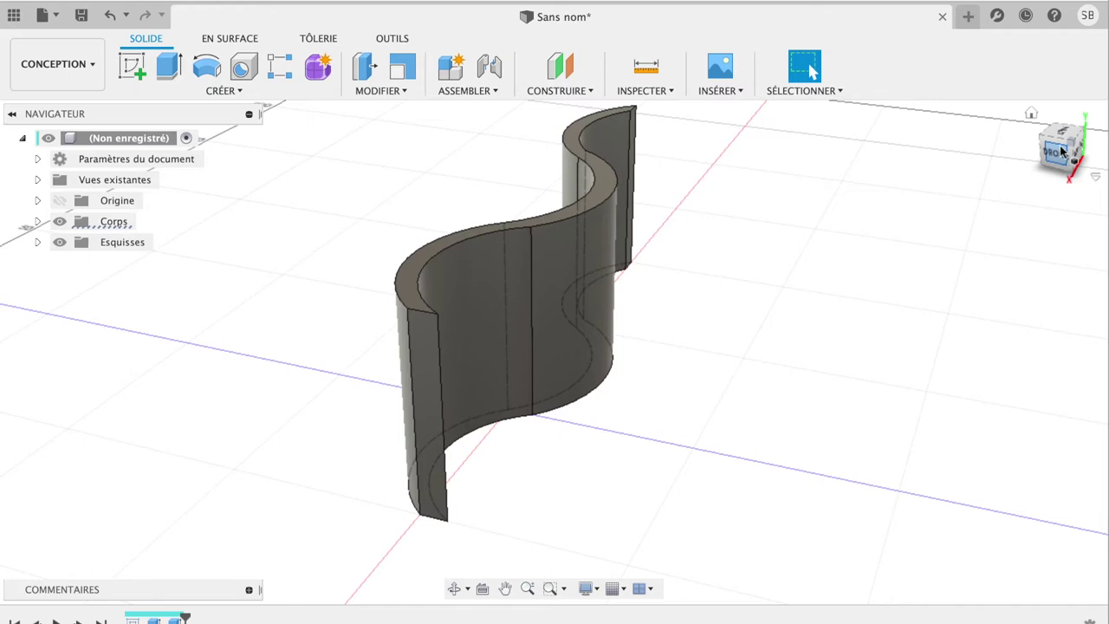
pyautogui.moveTo(1062, 151)
pyautogui.keyDown('shift'); pyautogui.mouseDown(button='middle')
pyautogui.moveTo(1095, 171)
pyautogui.moveTo(1067, 205)
pyautogui.mouseUp(button='middle'); pyautogui.keyUp('shift')
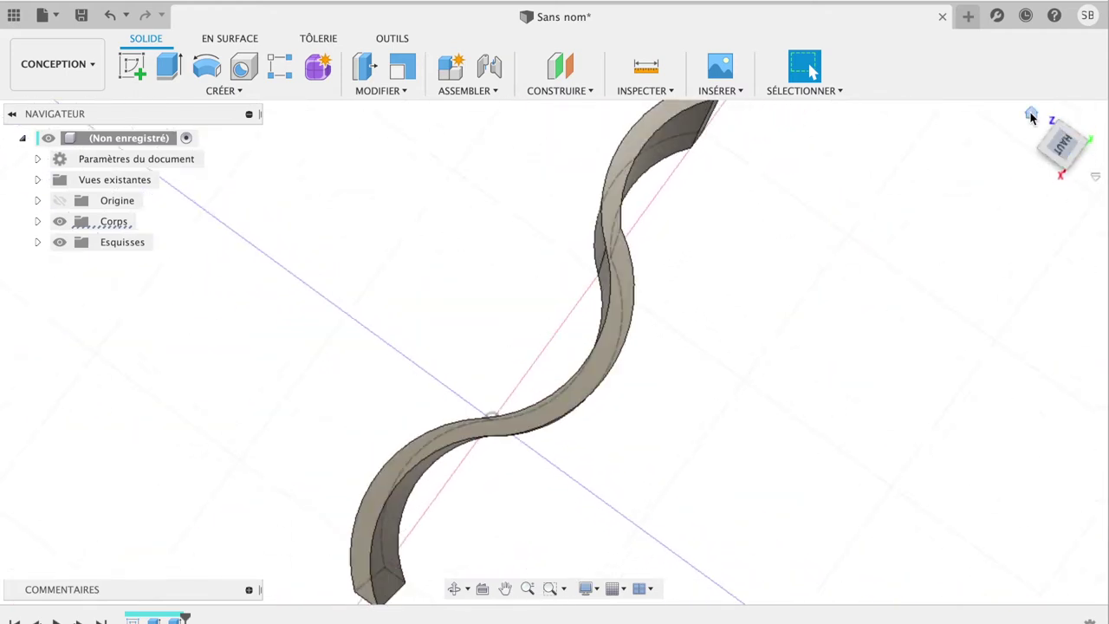
pyautogui.click(1031, 116)
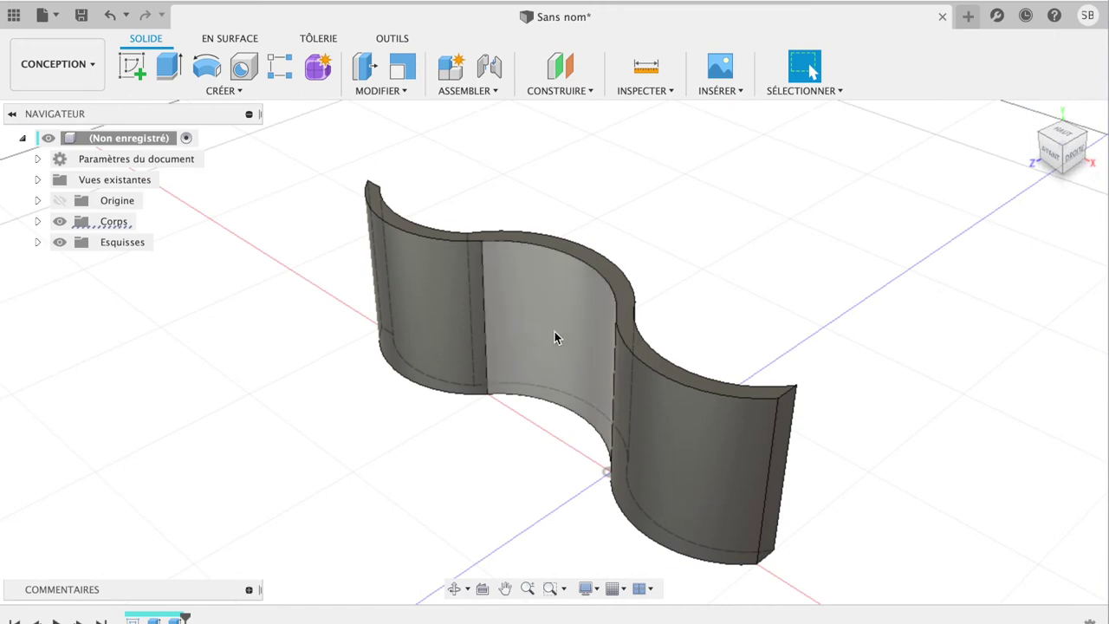
# Offset the middle, right and left curved faces by -3.812 mm using Offset Face
pyautogui.click(554, 331)
pyautogui.keyDown('shift'); pyautogui.click(631, 420); pyautogui.keyUp('shift')
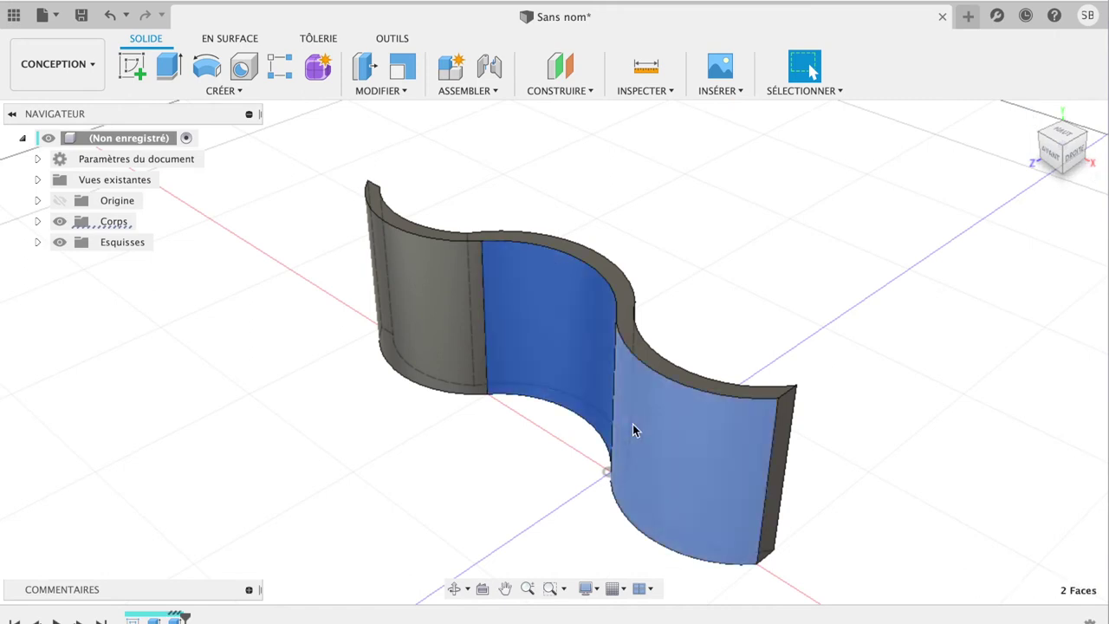
pyautogui.keyDown('shift'); pyautogui.click(449, 332); pyautogui.keyUp('shift')
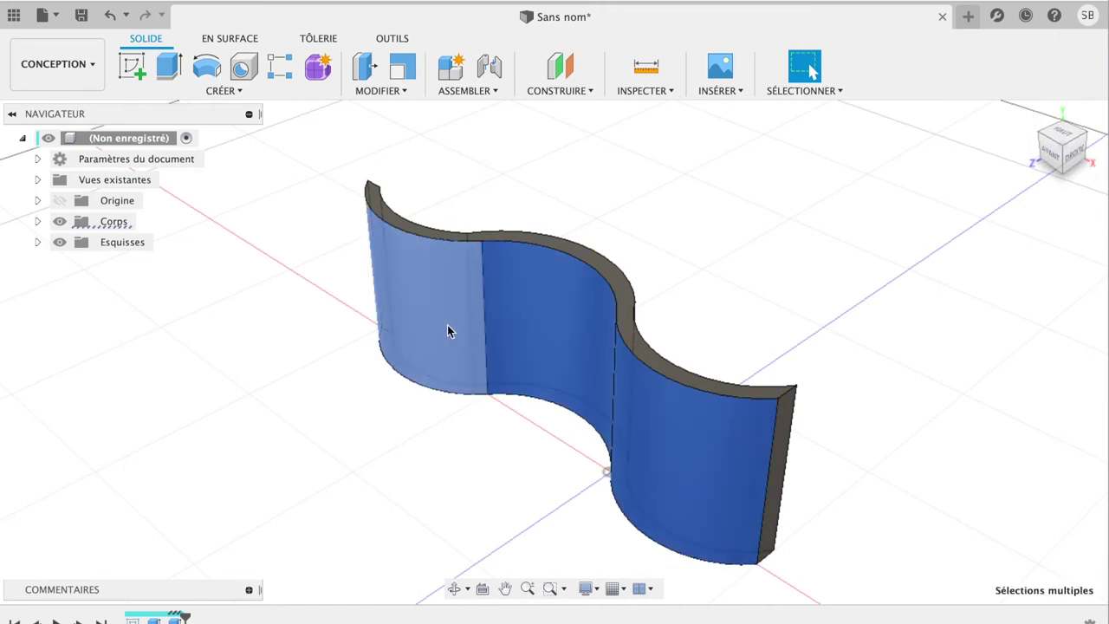
pyautogui.click(396, 91)
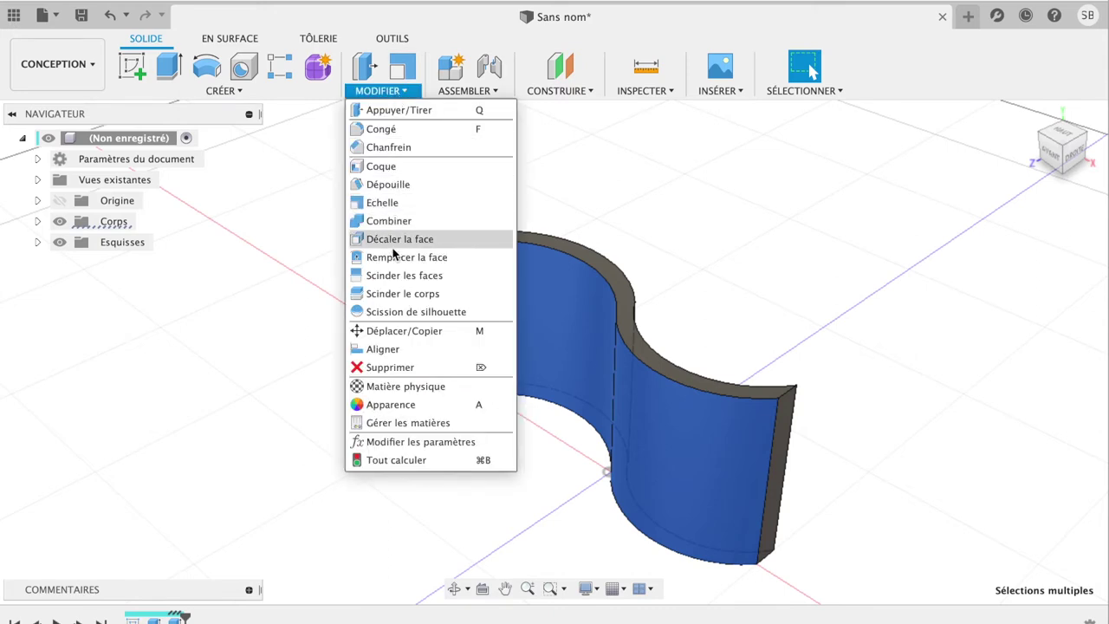
pyautogui.click(404, 246)
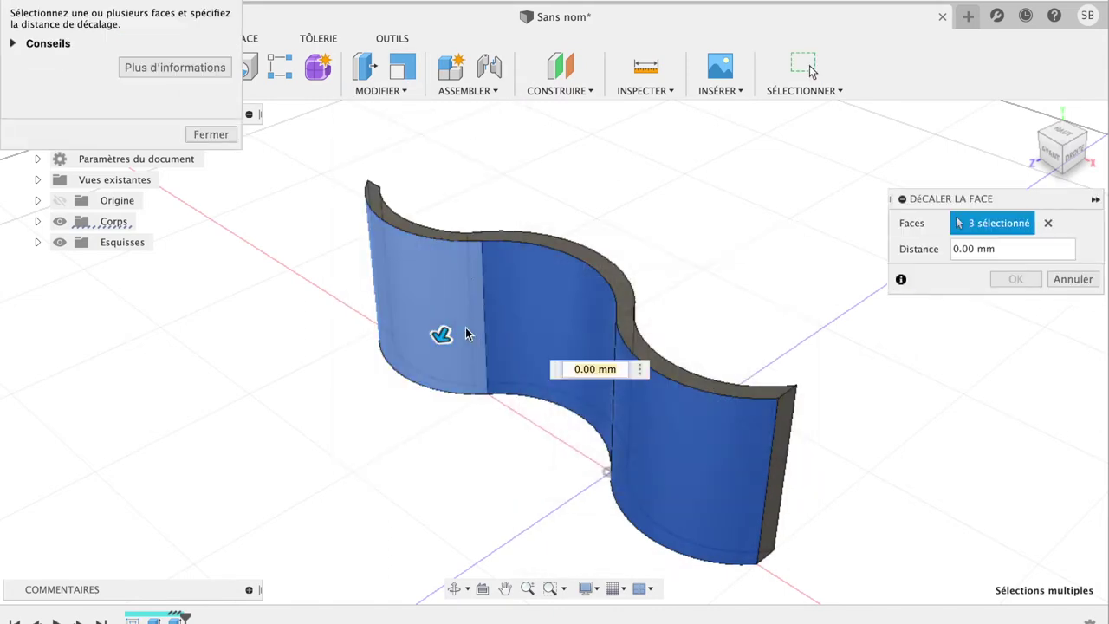
pyautogui.moveTo(440, 338); pyautogui.dragTo(453, 339)
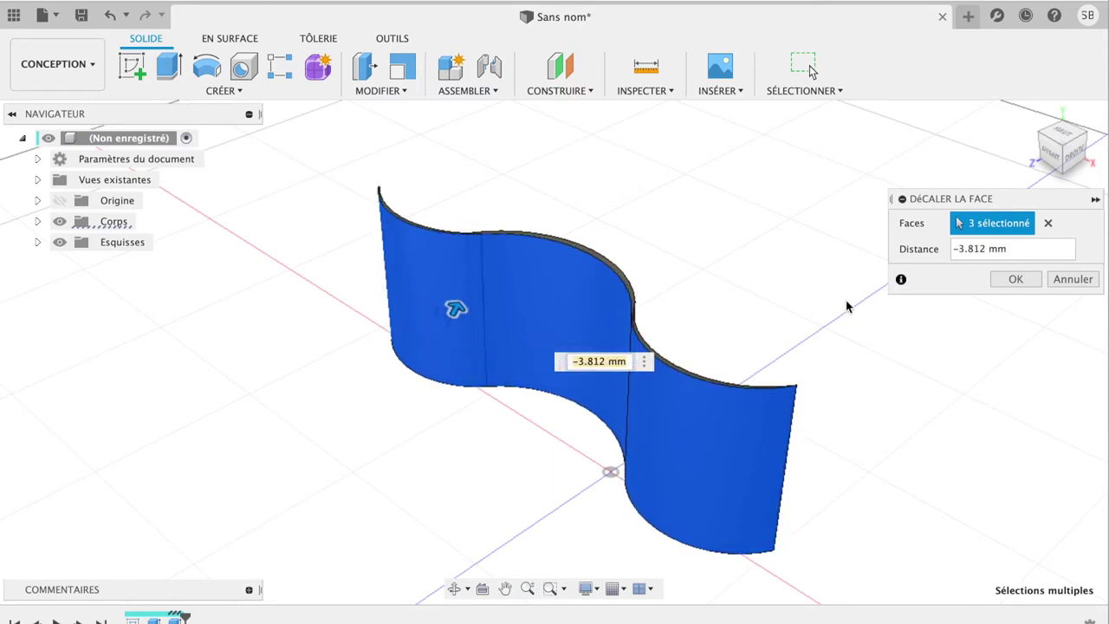
pyautogui.click(1008, 280)
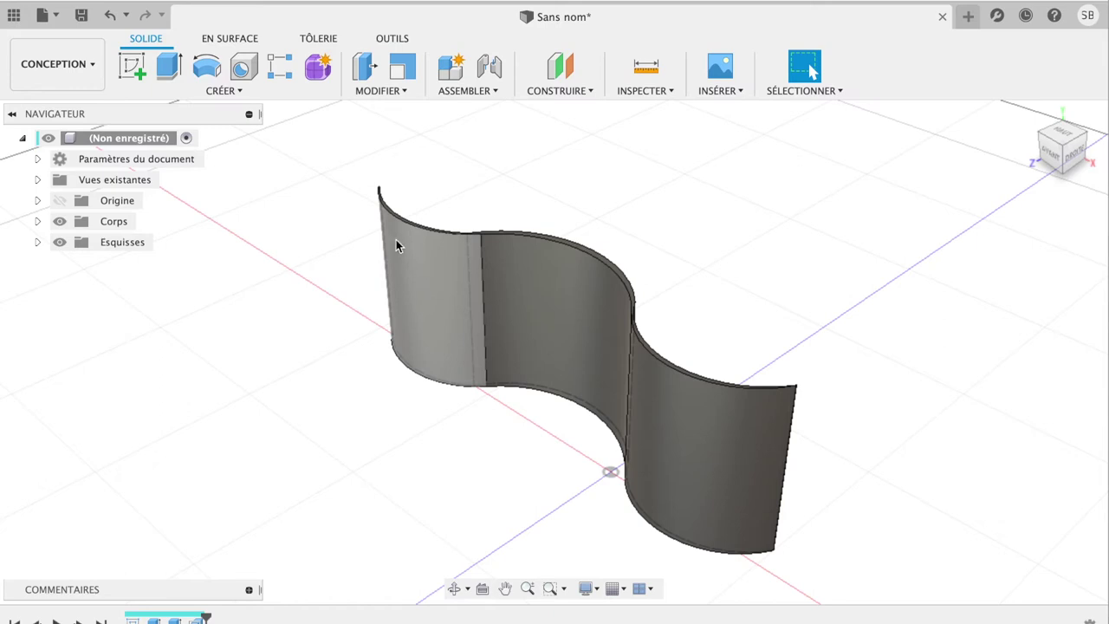
pyautogui.click(427, 288)
pyautogui.click(535, 326)
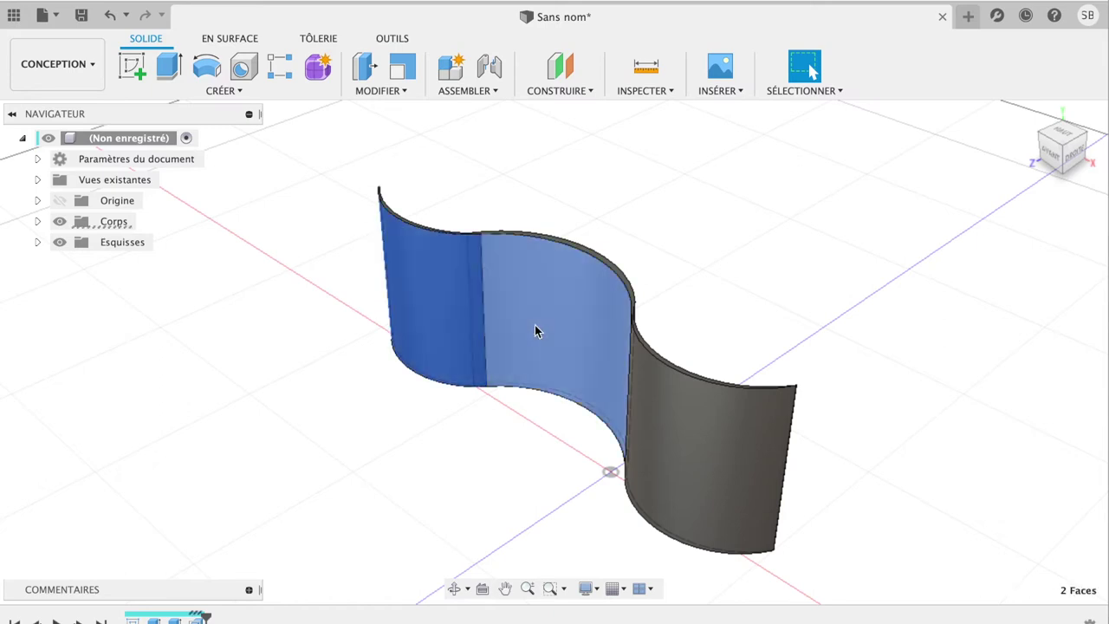
pyautogui.click(662, 443)
pyautogui.rightClick(663, 448)
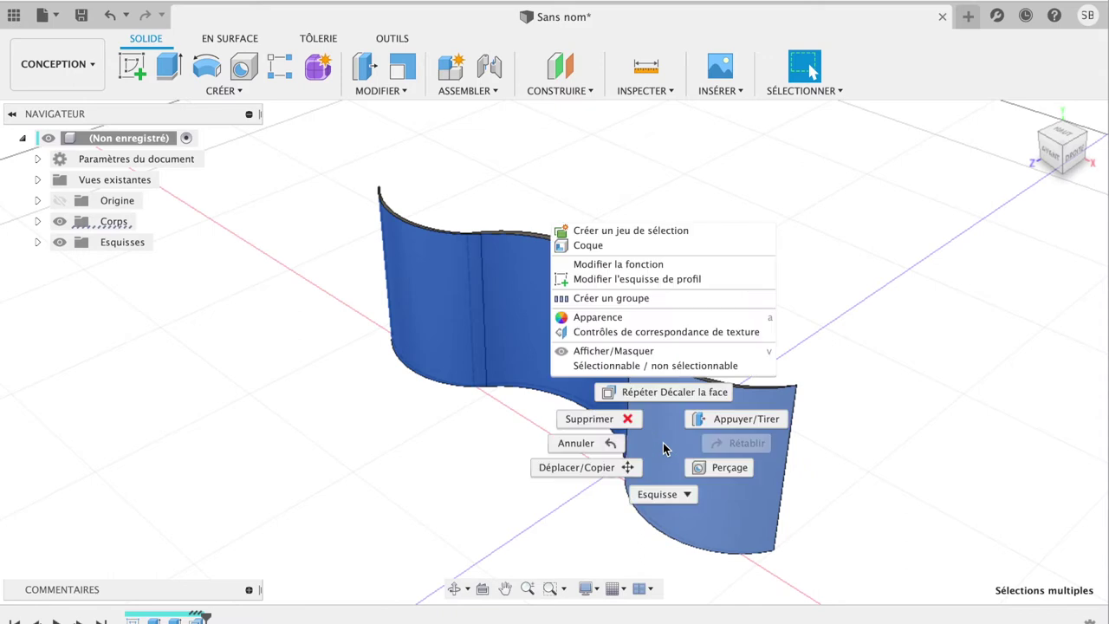
pyautogui.click(627, 317)
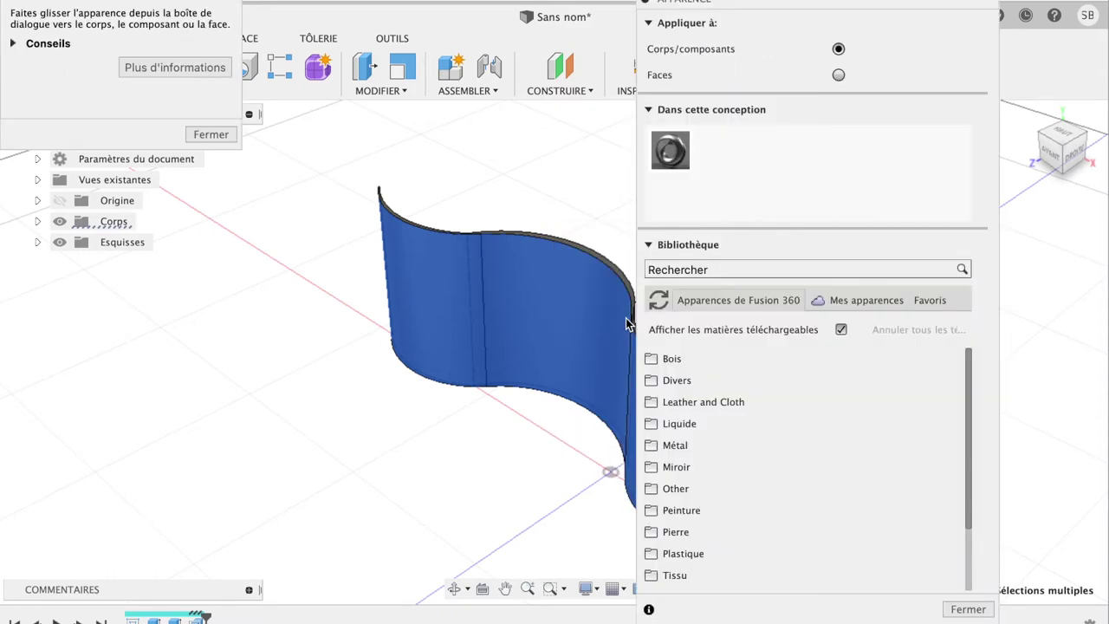
pyautogui.click(966, 609)
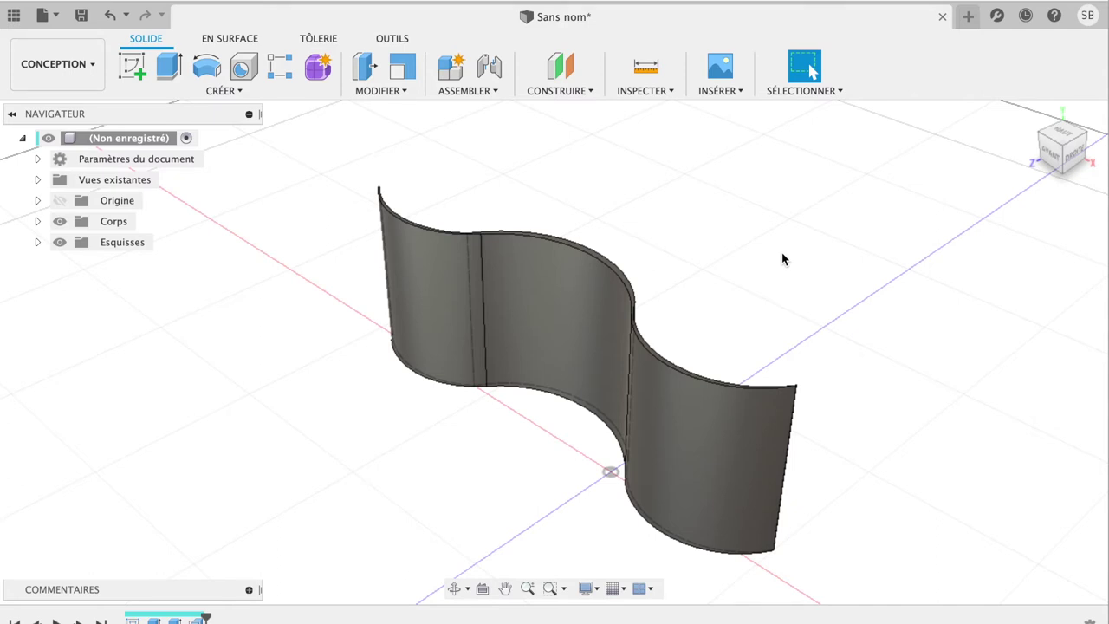
# Insert the image 94283726_max.jpg from the Téléchargements folder as a decal
pyautogui.click(716, 91)
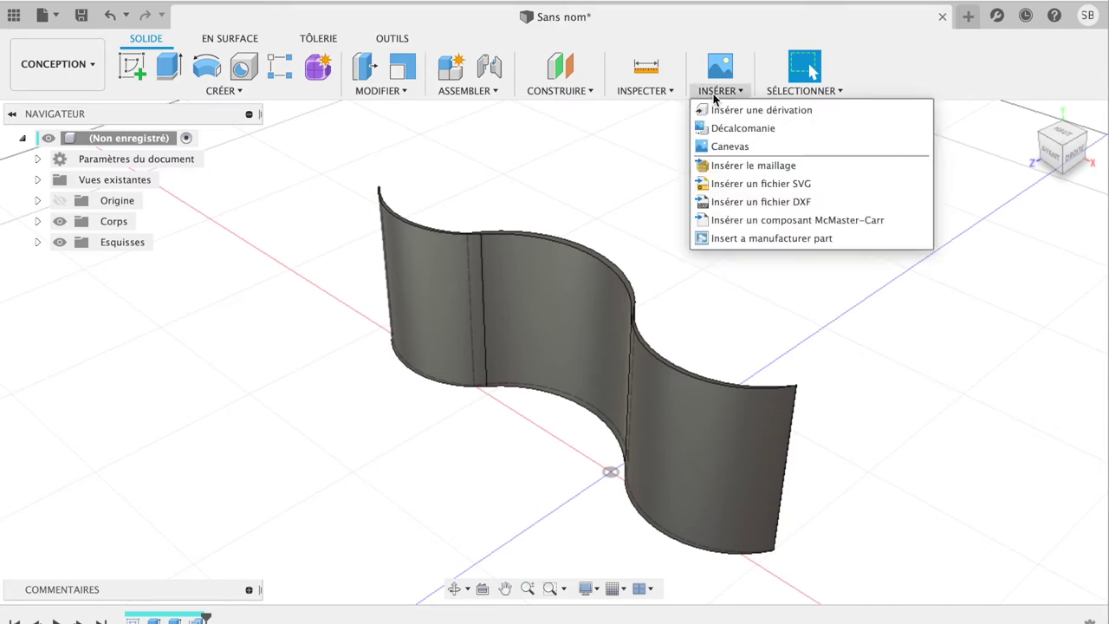
pyautogui.click(743, 128)
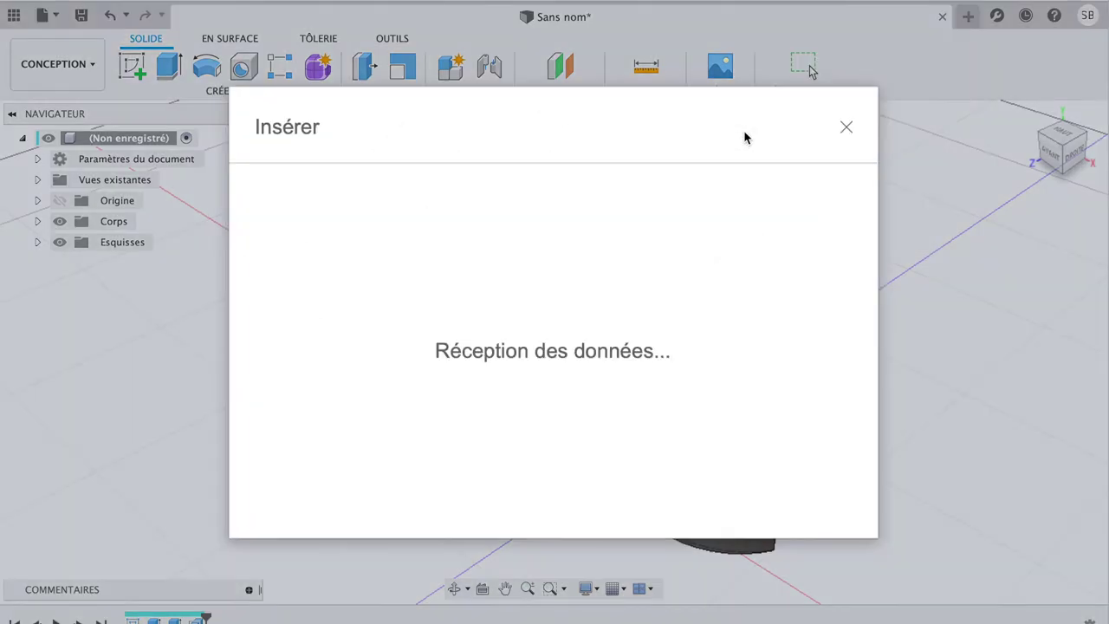
pyautogui.click(435, 476)
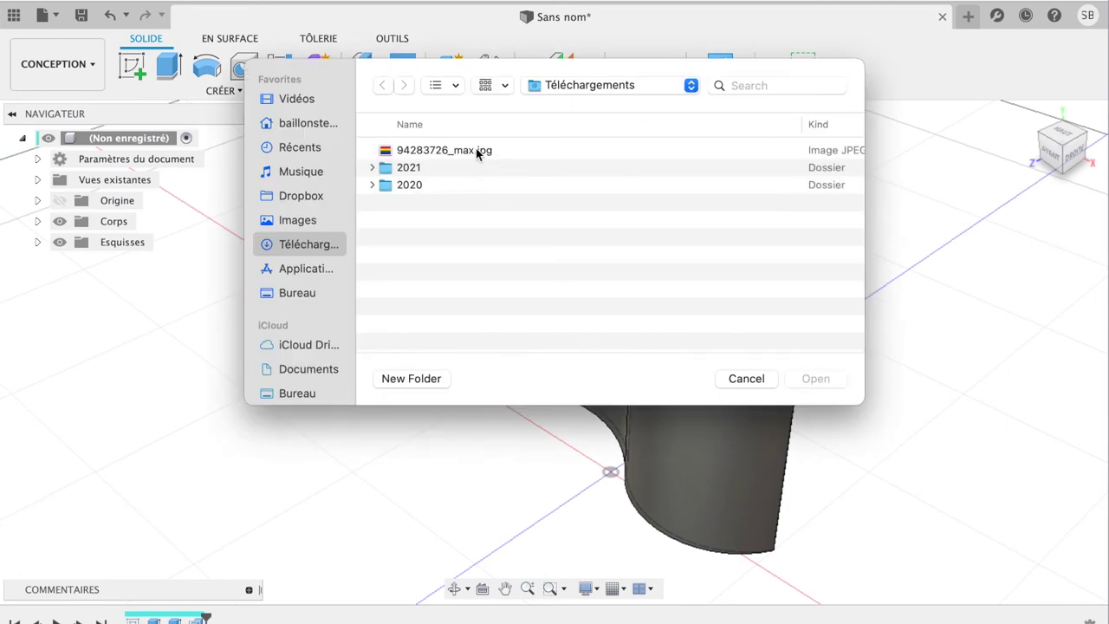
pyautogui.click(479, 151)
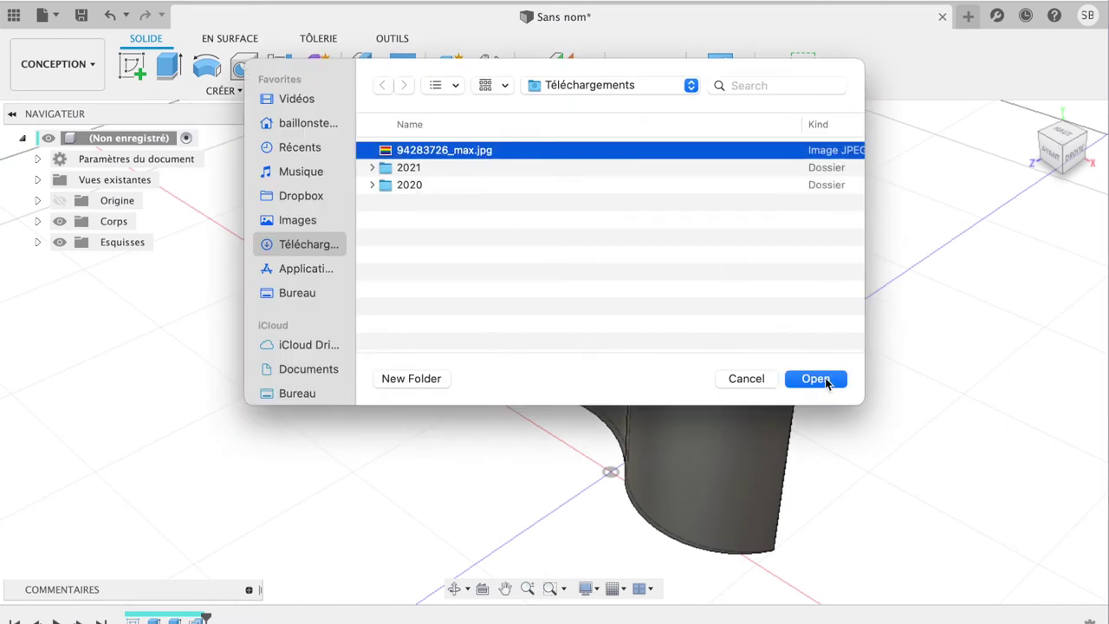
pyautogui.click(815, 379)
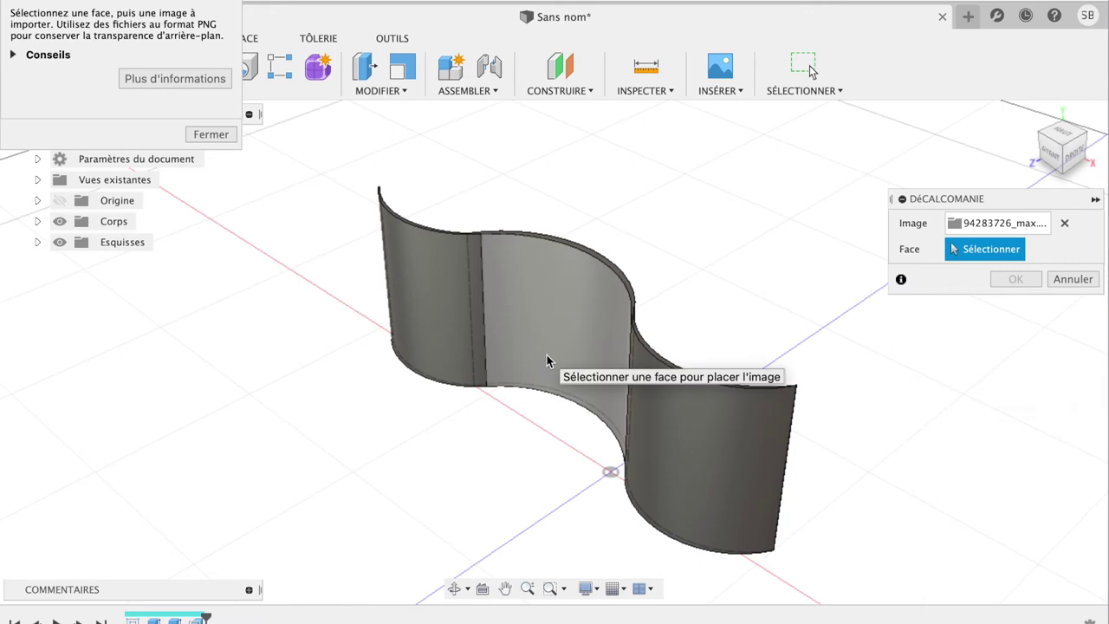
# Place the rainbow decal on the middle curved face, turn its stripes horizontal and scale it to 1.543
pyautogui.click(437, 297)
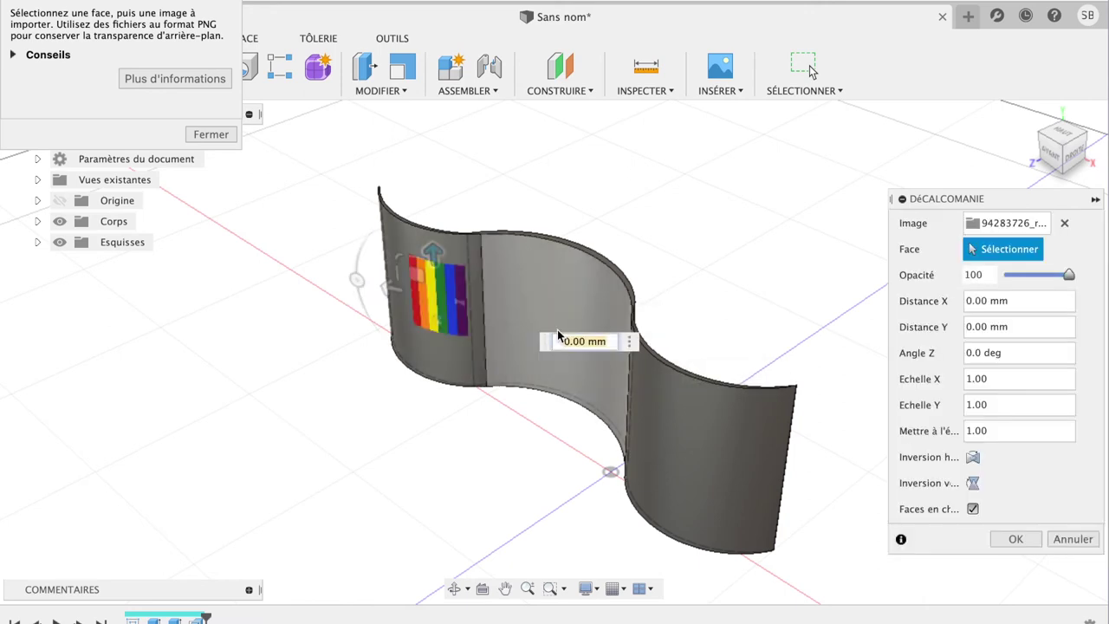
pyautogui.click(558, 334)
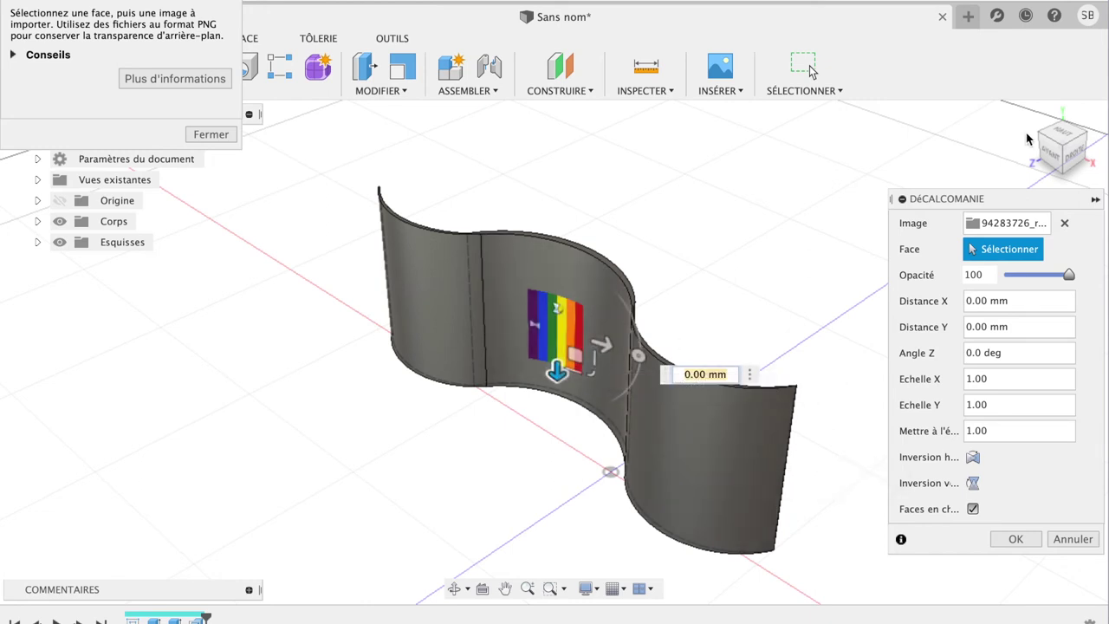
pyautogui.click(1050, 154)
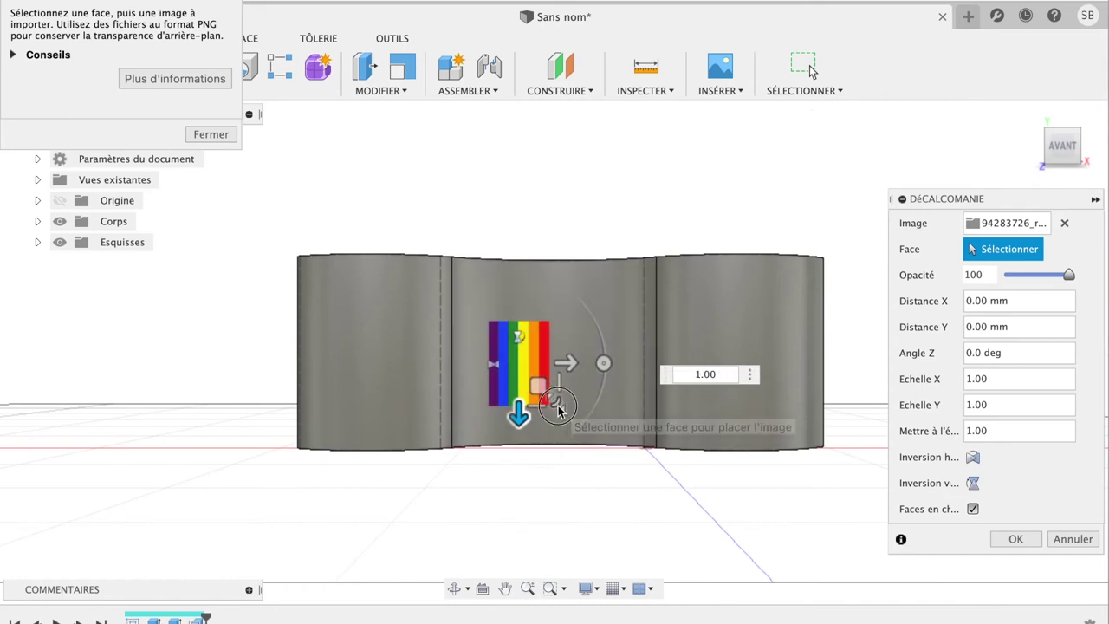
pyautogui.moveTo(559, 411); pyautogui.dragTo(585, 410)
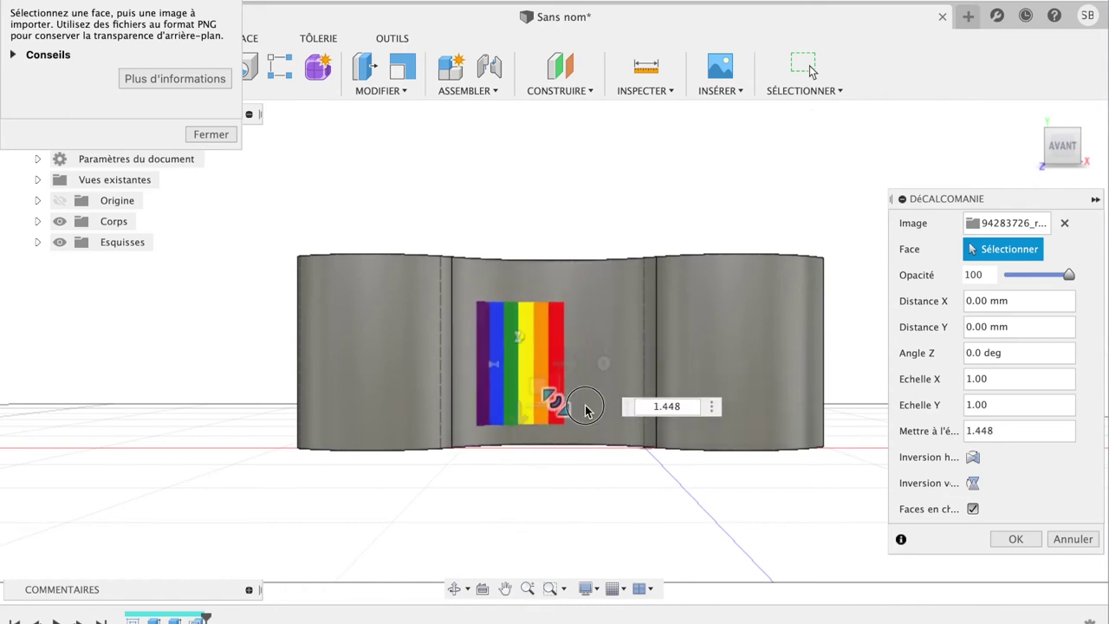
pyautogui.moveTo(602, 365)
pyautogui.mouseDown()
pyautogui.moveTo(588, 336)
pyautogui.moveTo(517, 274)
pyautogui.mouseUp()
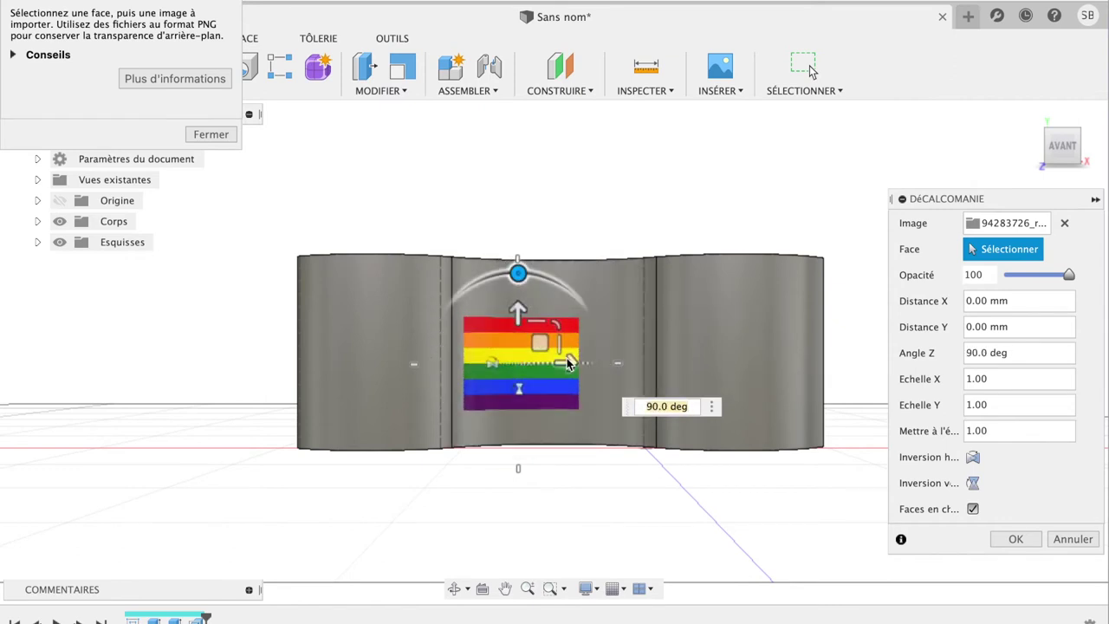
pyautogui.moveTo(559, 327); pyautogui.dragTo(598, 310)
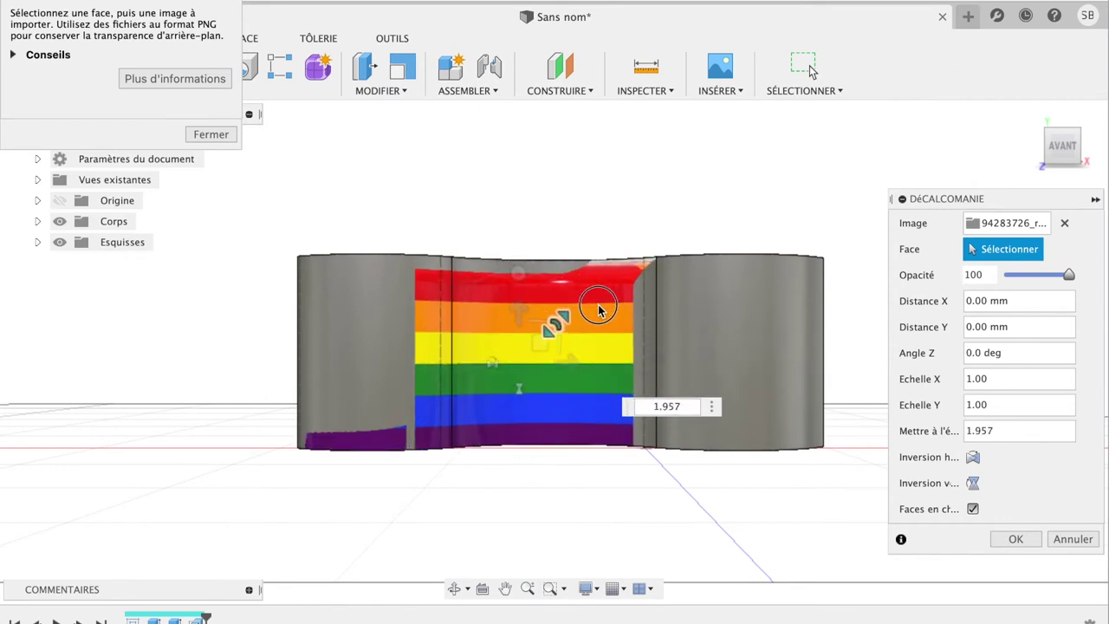
pyautogui.moveTo(598, 310); pyautogui.dragTo(578, 318)
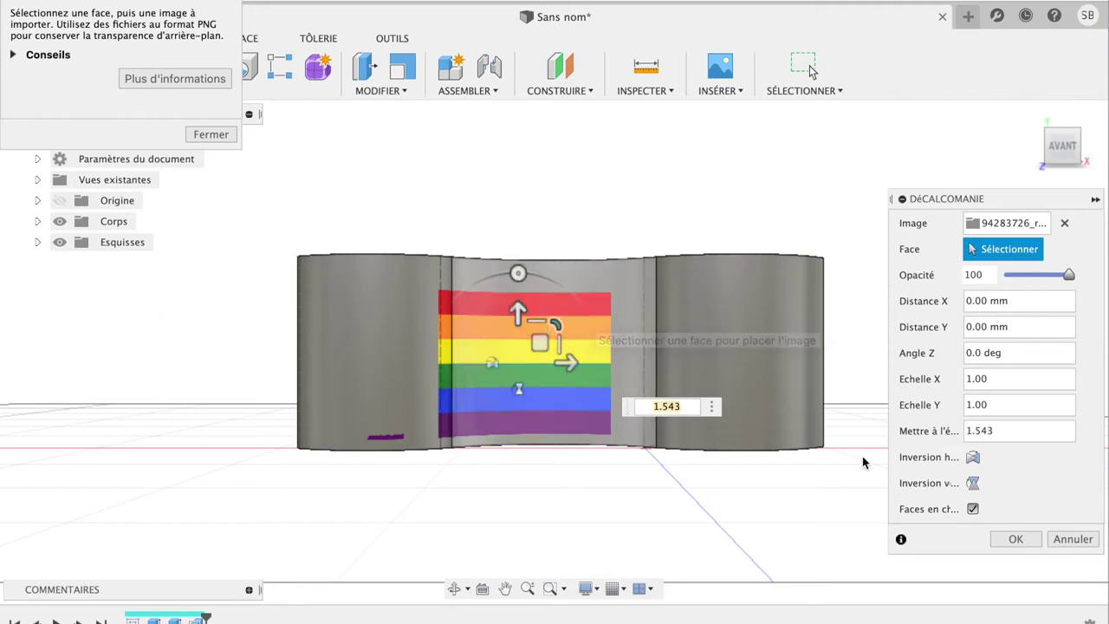
# Set the decal's X scale to 3 at overall scale 1.00 so it spans all three curved faces
pyautogui.click(971, 404)
pyautogui.press('BackSpace')
pyautogui.write('2')
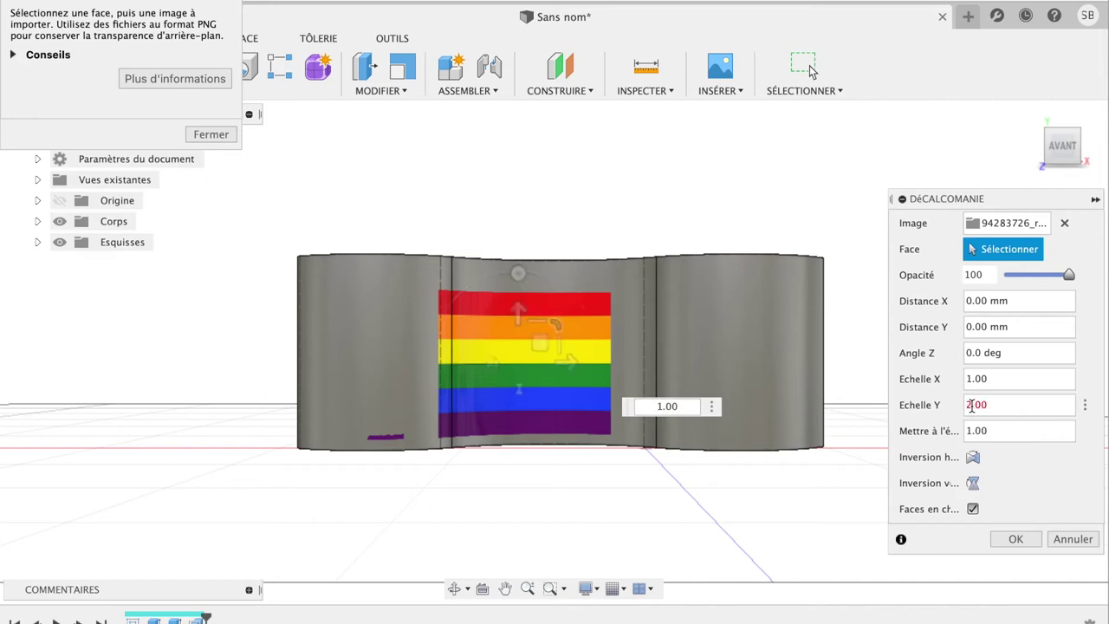
pyautogui.write('1')
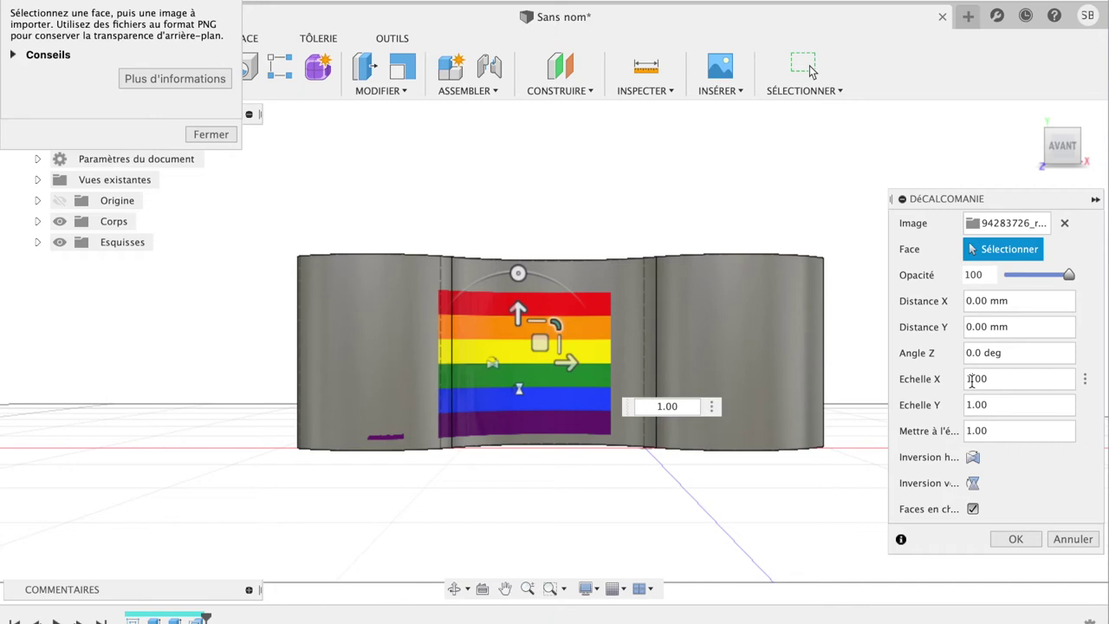
pyautogui.write('2')
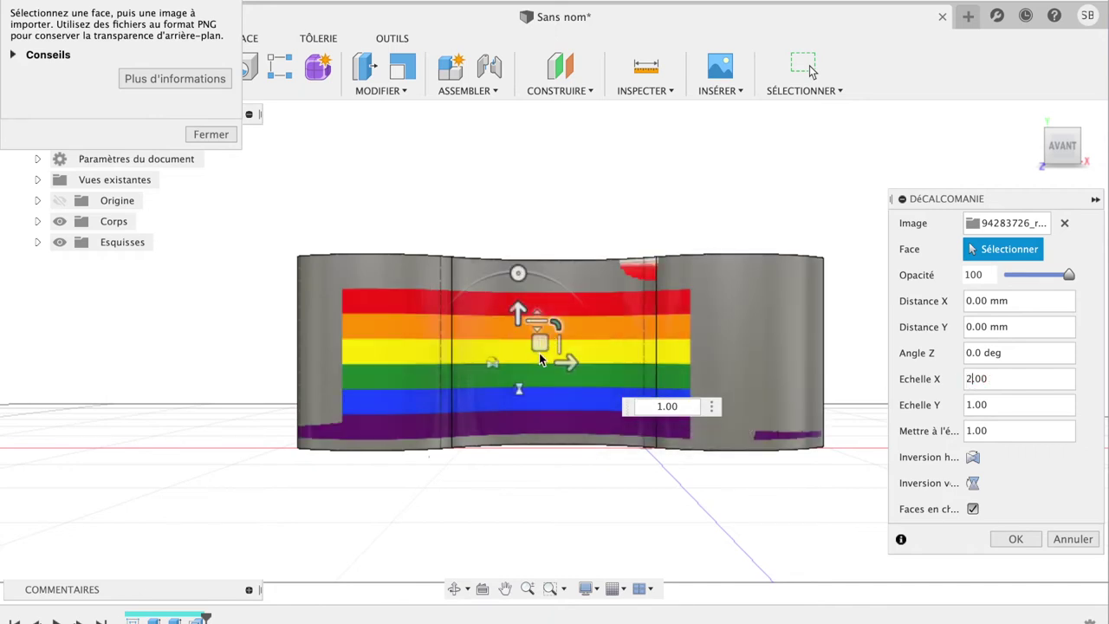
pyautogui.moveTo(541, 342); pyautogui.dragTo(582, 332)
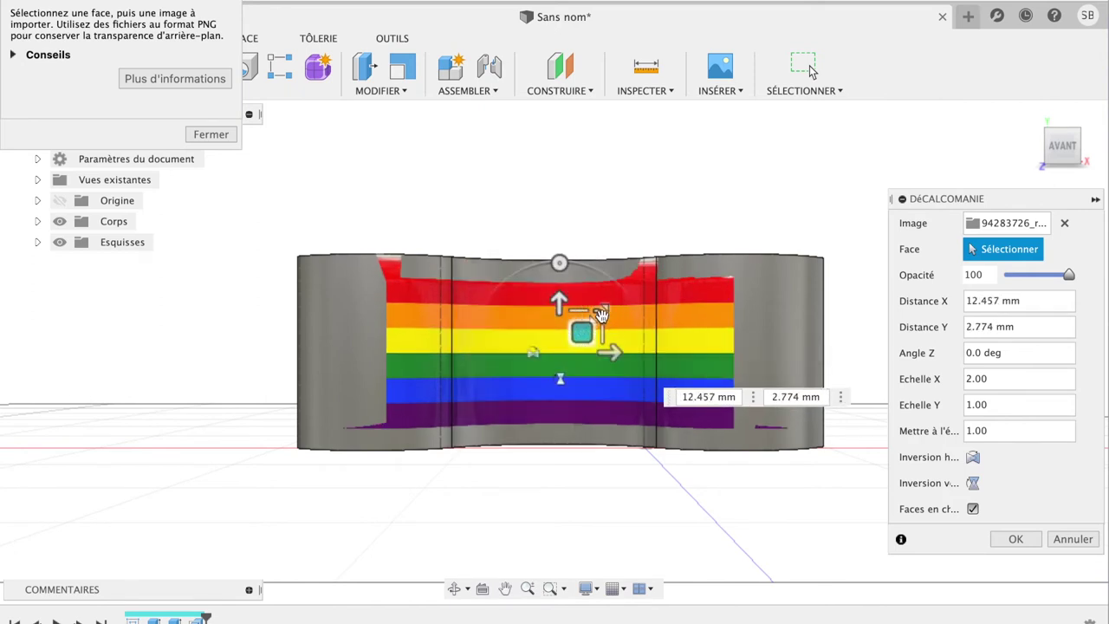
pyautogui.moveTo(602, 319); pyautogui.dragTo(625, 317)
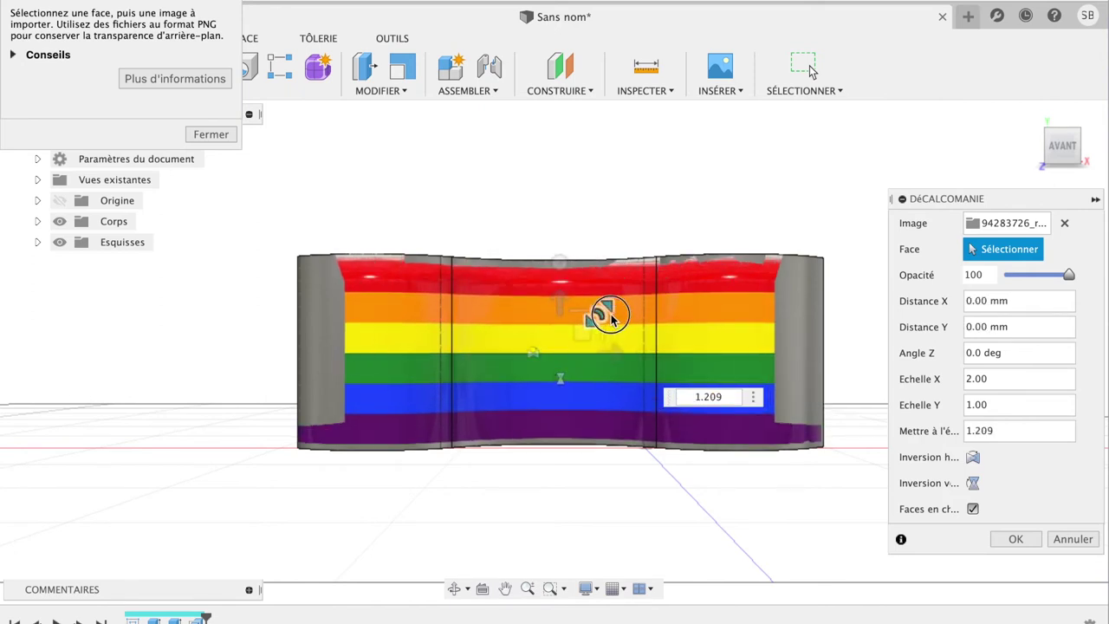
pyautogui.moveTo(626, 317)
pyautogui.mouseDown()
pyautogui.moveTo(644, 317)
pyautogui.moveTo(593, 318)
pyautogui.mouseUp()
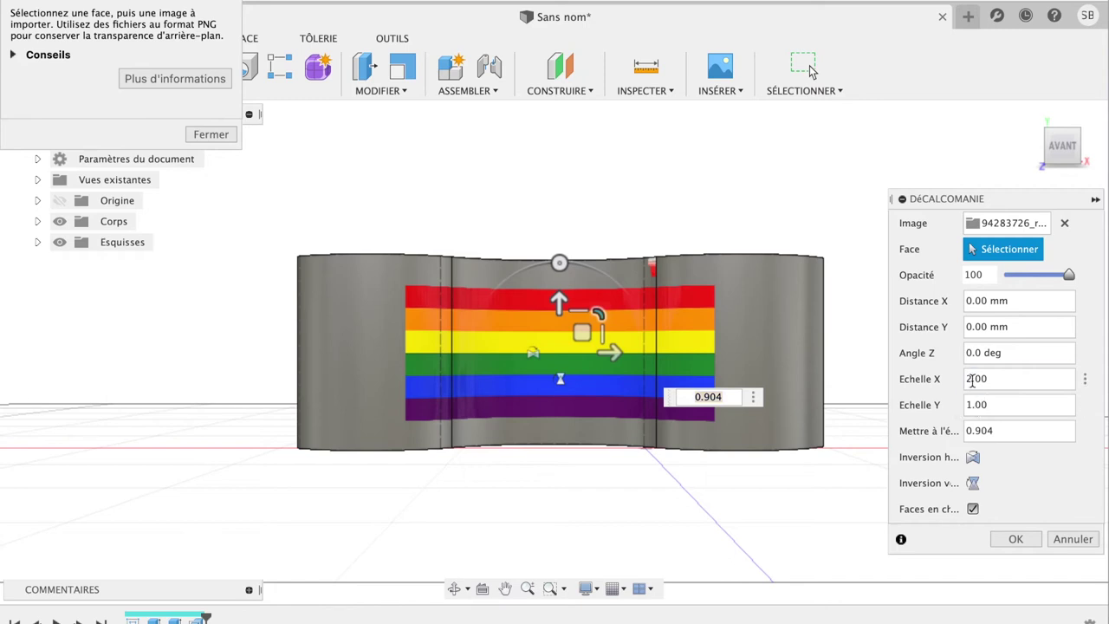
pyautogui.write('3')
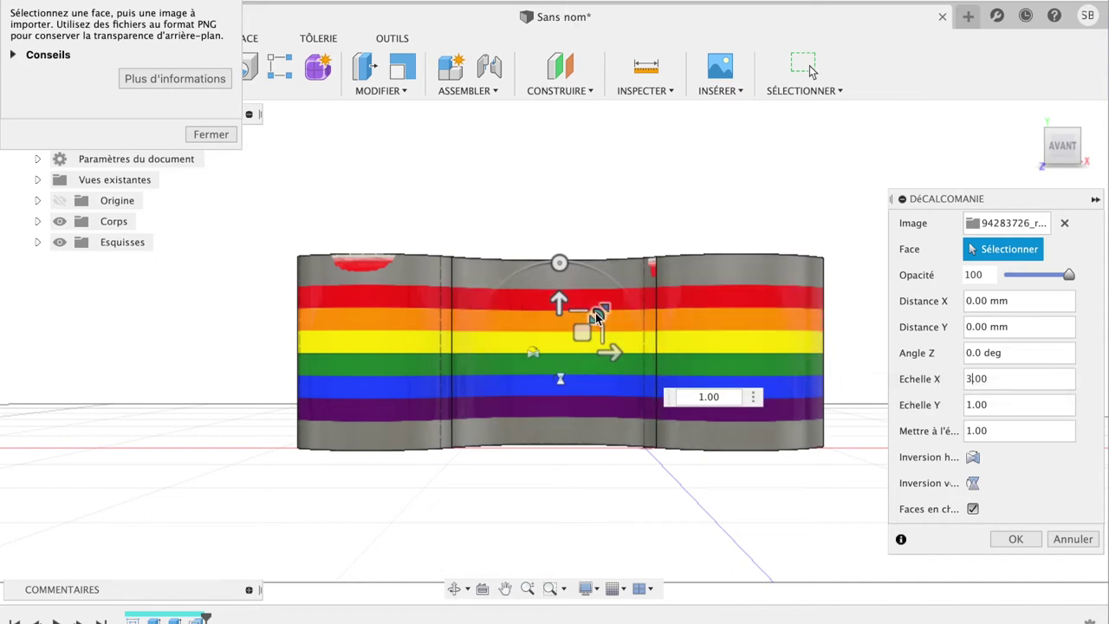
# Set the rainbow decal's Y scale to 1.1 and centre it on the wall (−0.247 mm / 5.414E-05 mm offsets)
pyautogui.moveTo(597, 314)
pyautogui.mouseDown()
pyautogui.moveTo(618, 301)
pyautogui.moveTo(601, 322)
pyautogui.mouseUp()
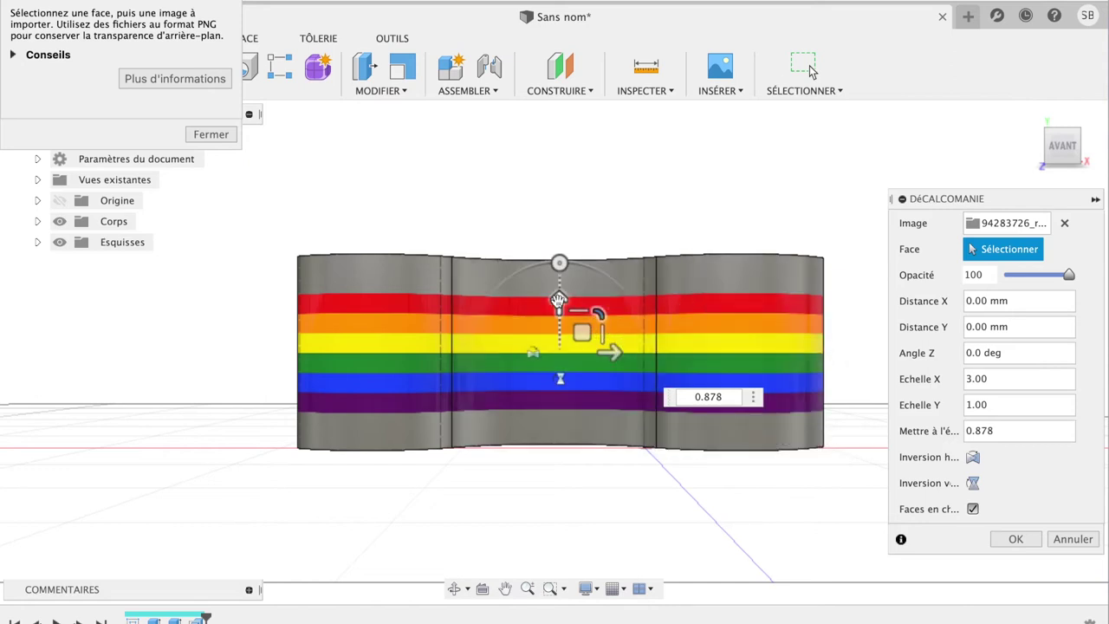
pyautogui.moveTo(559, 302)
pyautogui.mouseDown()
pyautogui.moveTo(557, 243)
pyautogui.moveTo(556, 339)
pyautogui.mouseUp()
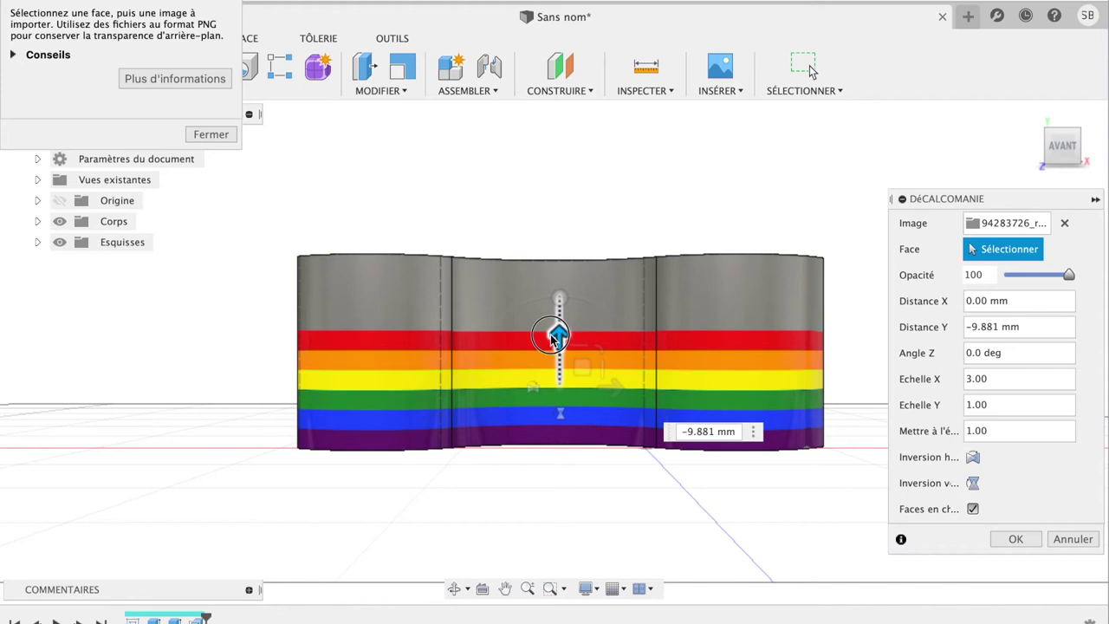
pyautogui.moveTo(555, 340); pyautogui.dragTo(559, 308)
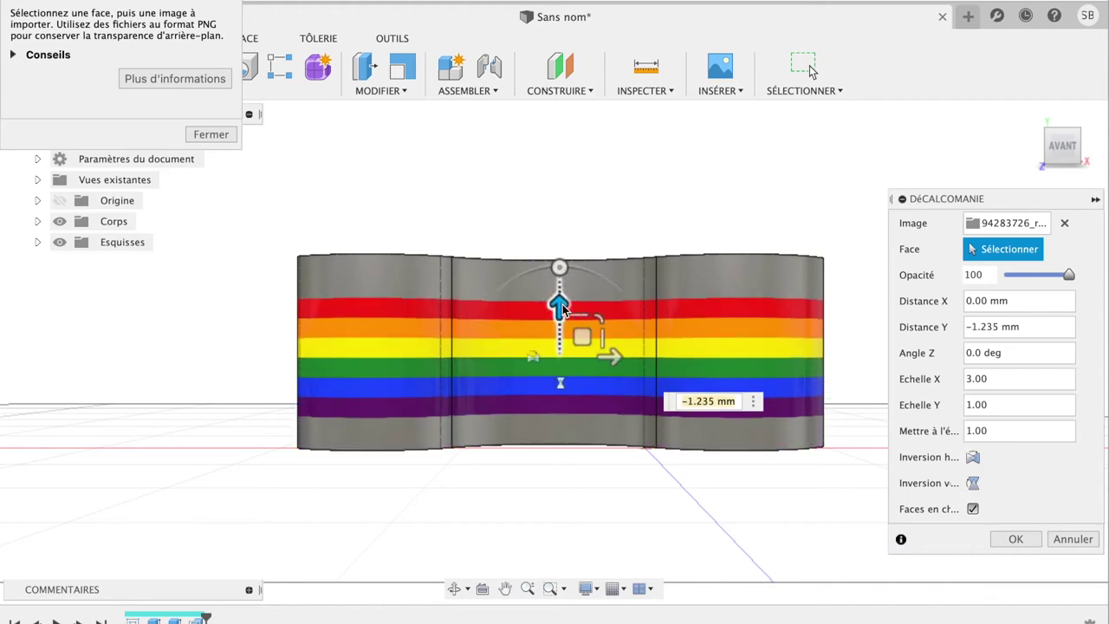
pyautogui.click(971, 405)
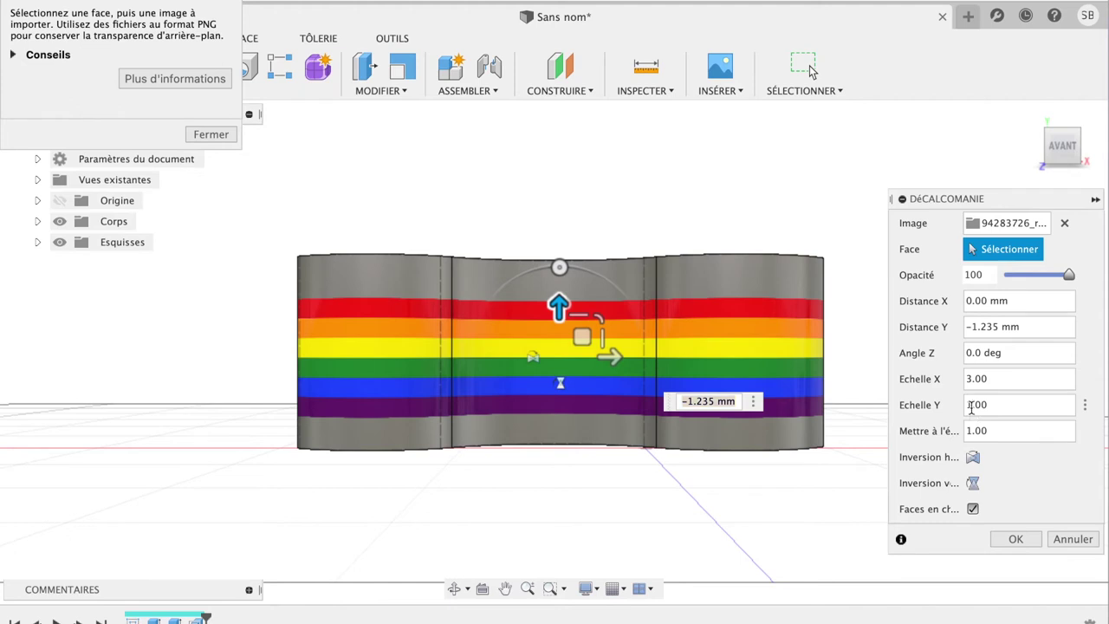
pyautogui.press('BackSpace')
pyautogui.write('2')
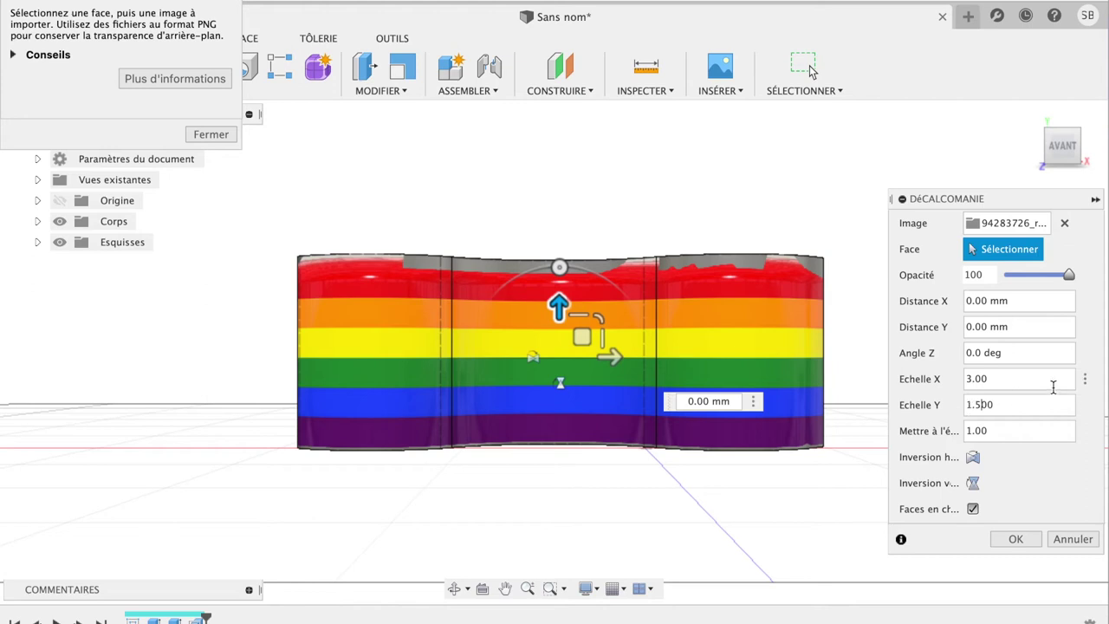
pyautogui.write('3')
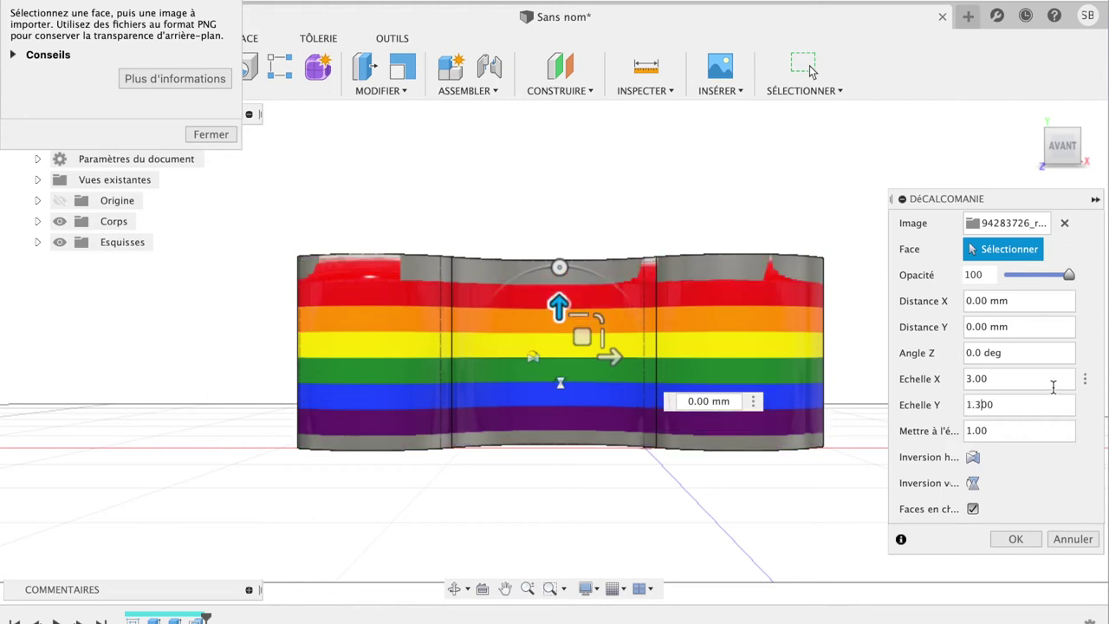
pyautogui.write('2')
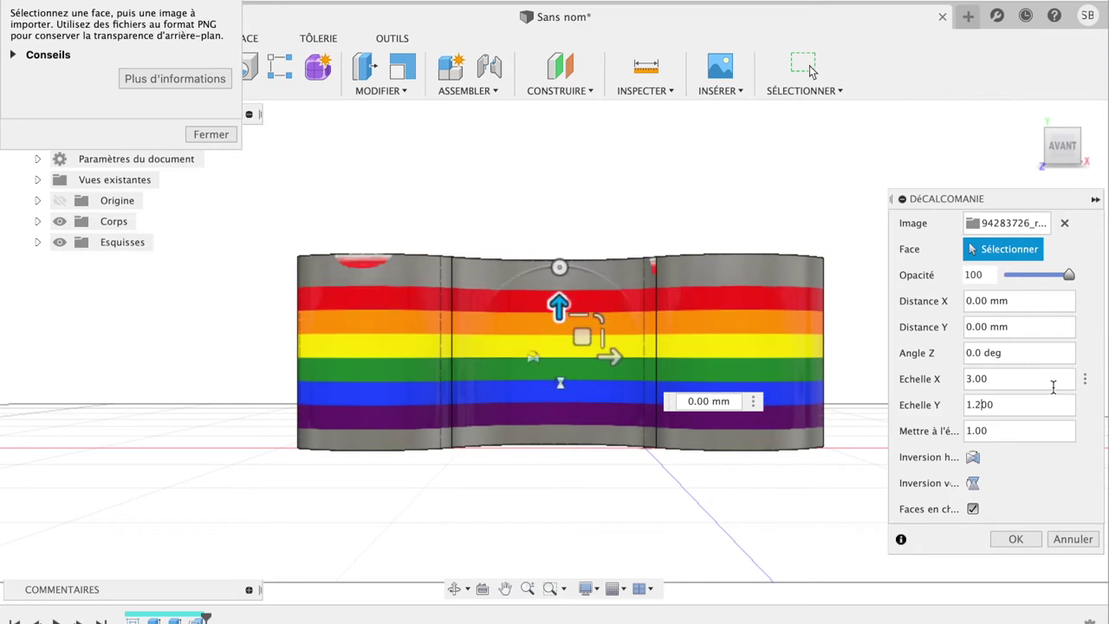
pyautogui.write('1')
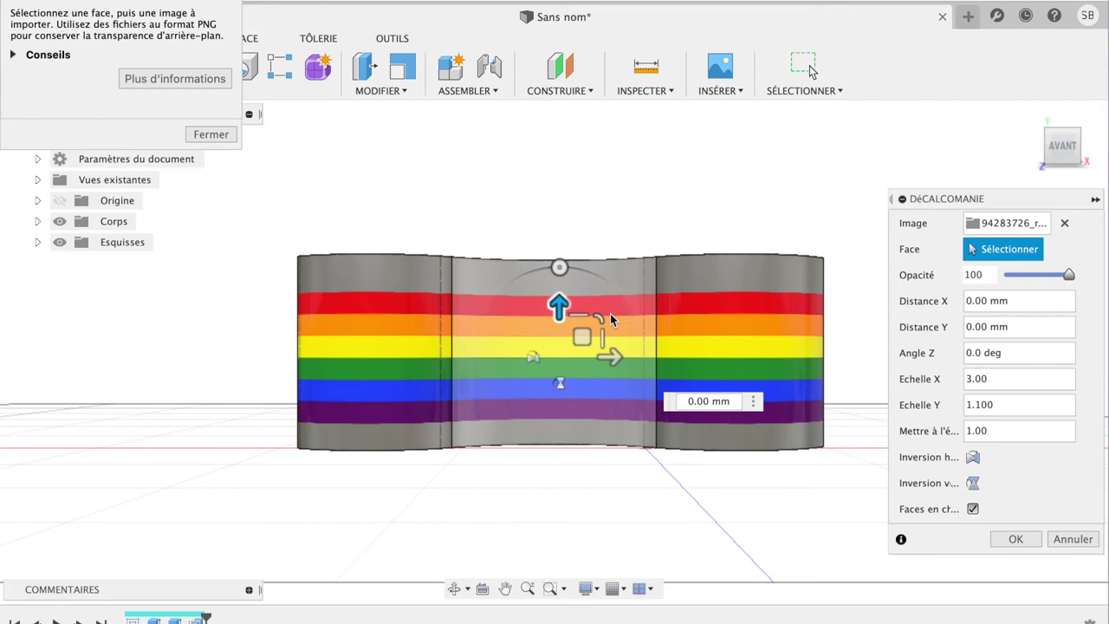
pyautogui.moveTo(600, 318); pyautogui.dragTo(618, 301)
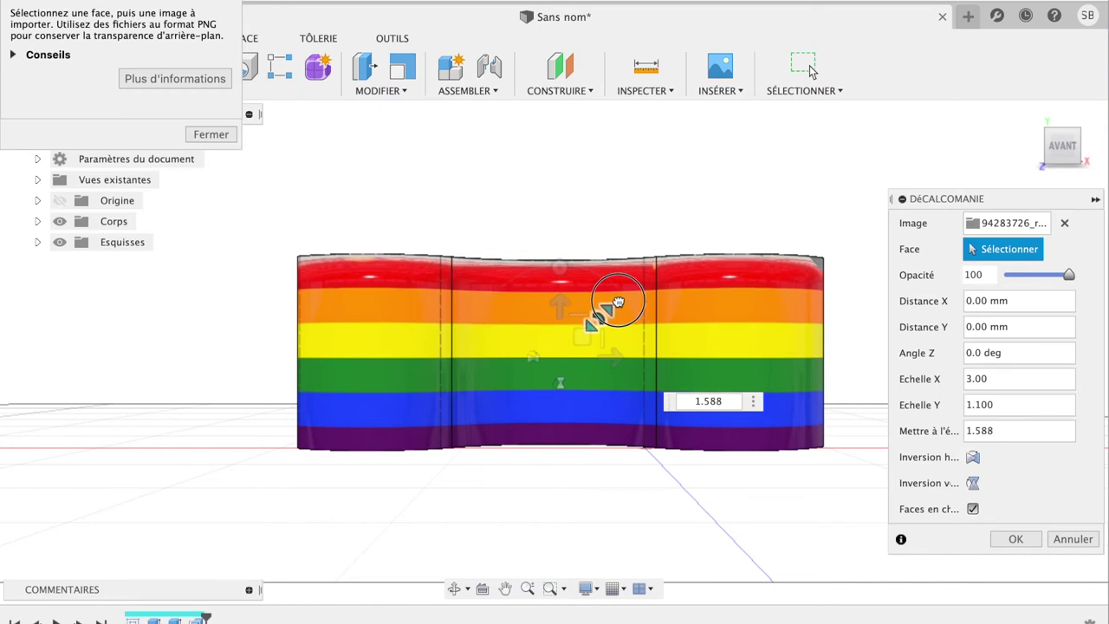
pyautogui.moveTo(618, 302)
pyautogui.mouseDown()
pyautogui.moveTo(602, 321)
pyautogui.moveTo(622, 305)
pyautogui.mouseUp()
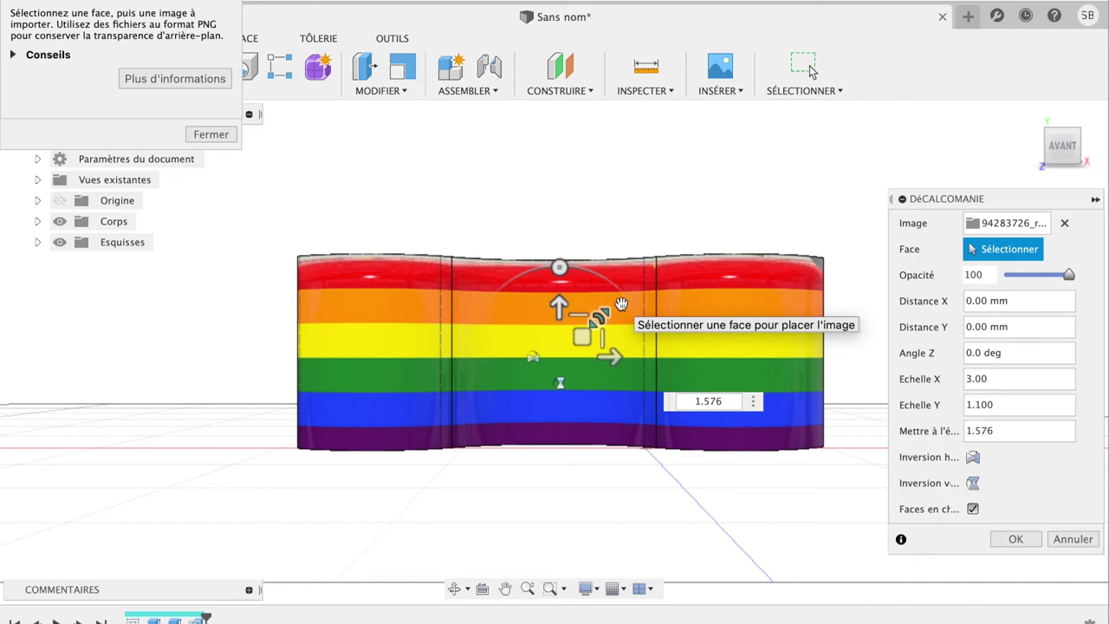
pyautogui.moveTo(582, 341)
pyautogui.mouseDown()
pyautogui.moveTo(579, 325)
pyautogui.moveTo(586, 349)
pyautogui.moveTo(575, 355)
pyautogui.moveTo(580, 332)
pyautogui.moveTo(582, 343)
pyautogui.mouseUp()
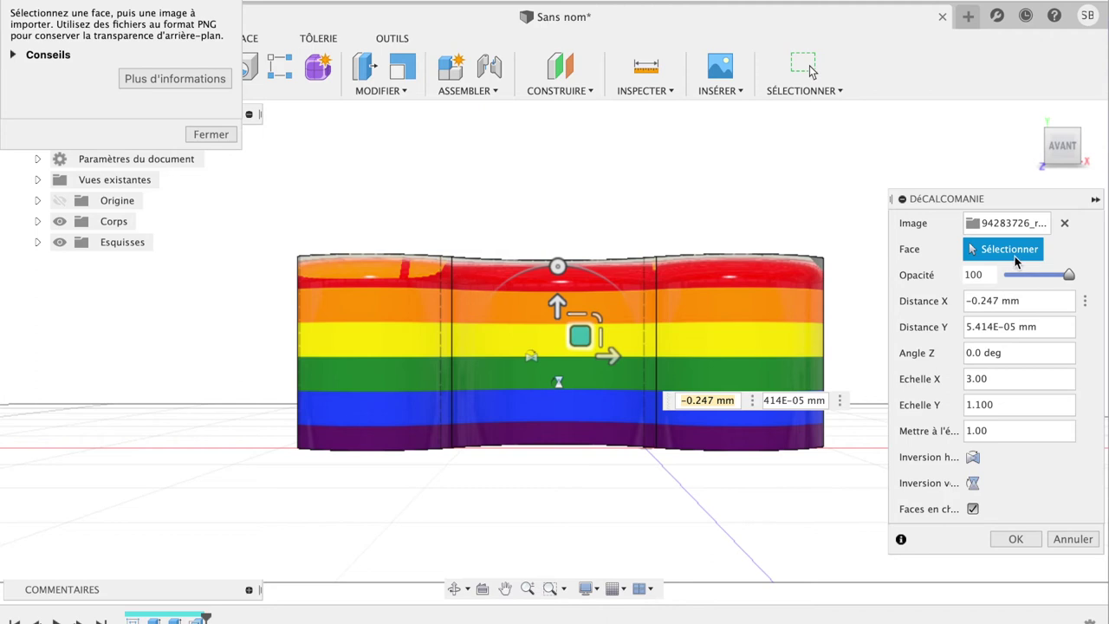
# Try decal opacity, slide it down, and turn off chained faces so only the middle face is covered
pyautogui.moveTo(1070, 276)
pyautogui.mouseDown()
pyautogui.moveTo(1035, 275)
pyautogui.moveTo(1078, 275)
pyautogui.mouseUp()
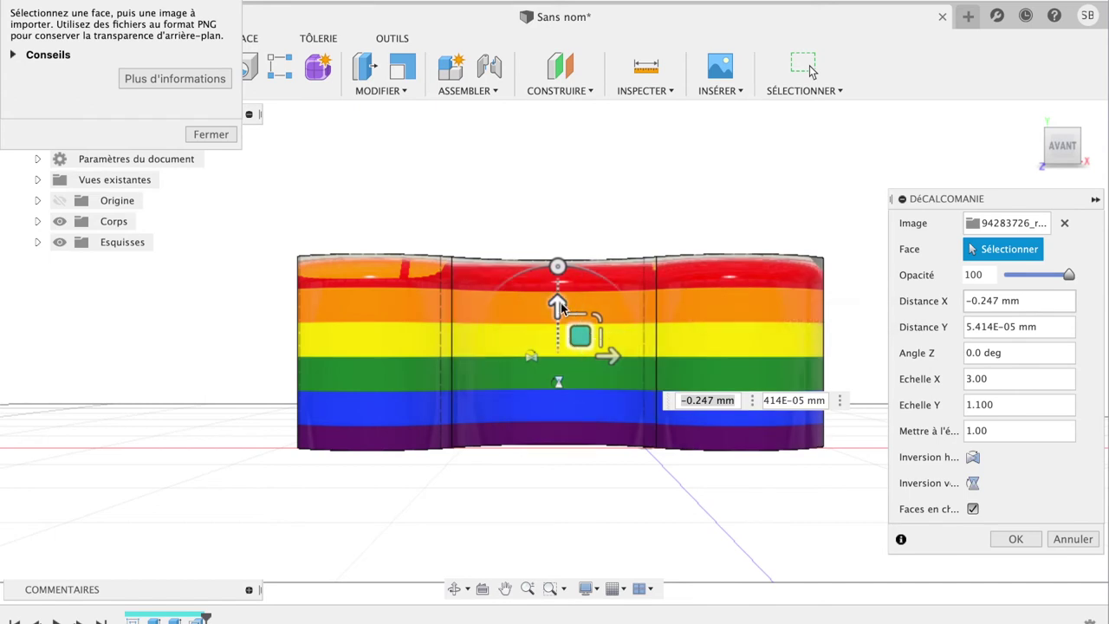
pyautogui.moveTo(558, 303)
pyautogui.mouseDown()
pyautogui.moveTo(557, 338)
pyautogui.moveTo(559, 292)
pyautogui.moveTo(598, 319)
pyautogui.moveTo(592, 336)
pyautogui.mouseUp()
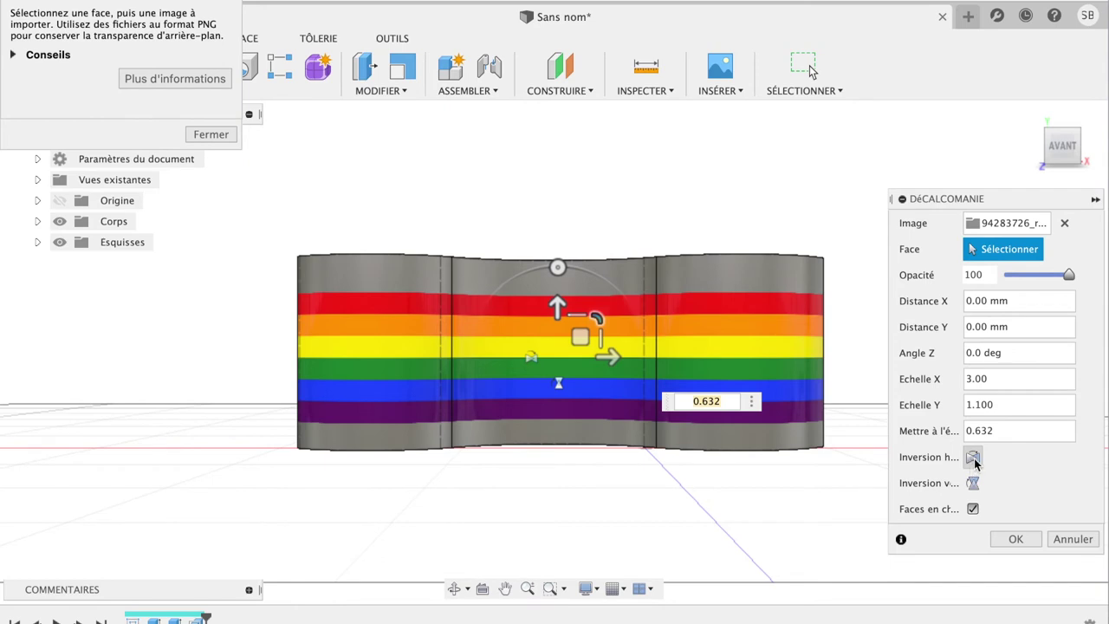
pyautogui.click(972, 509)
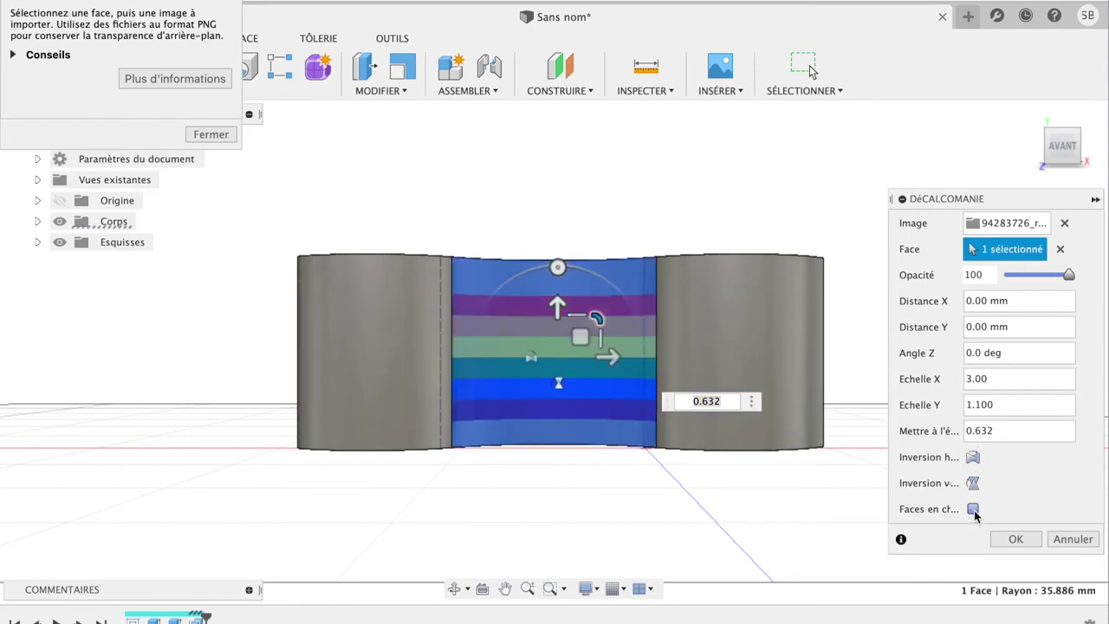
# Reset the middle-face decal to scale 1.00, shift it −0.743 mm along X, and confirm it
pyautogui.moveTo(613, 359)
pyautogui.mouseDown()
pyautogui.moveTo(634, 358)
pyautogui.moveTo(603, 357)
pyautogui.mouseUp()
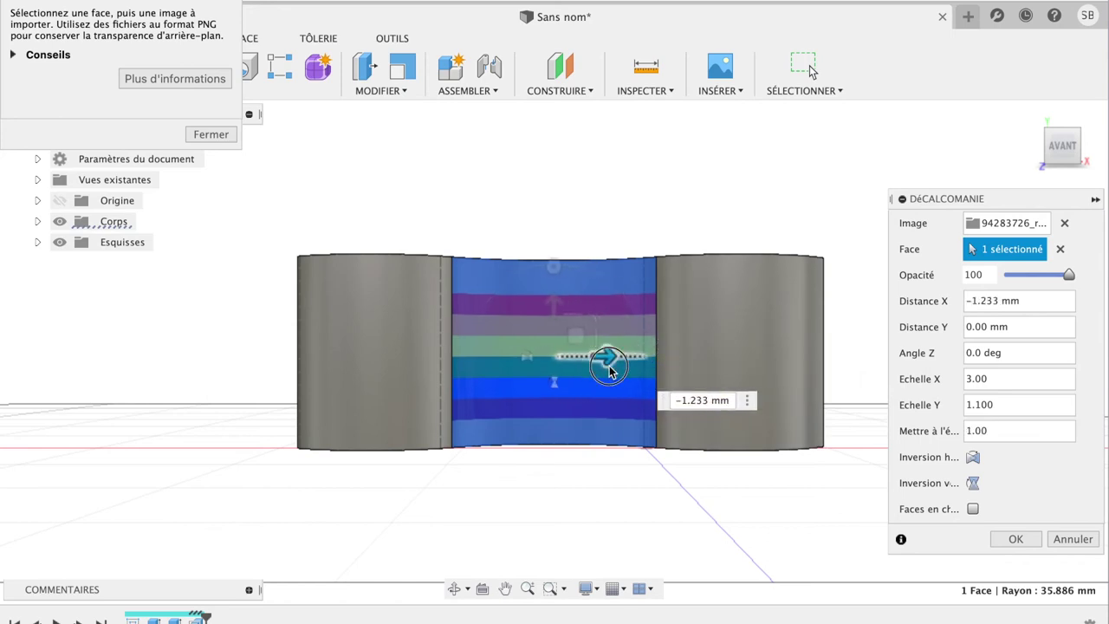
pyautogui.click(593, 319)
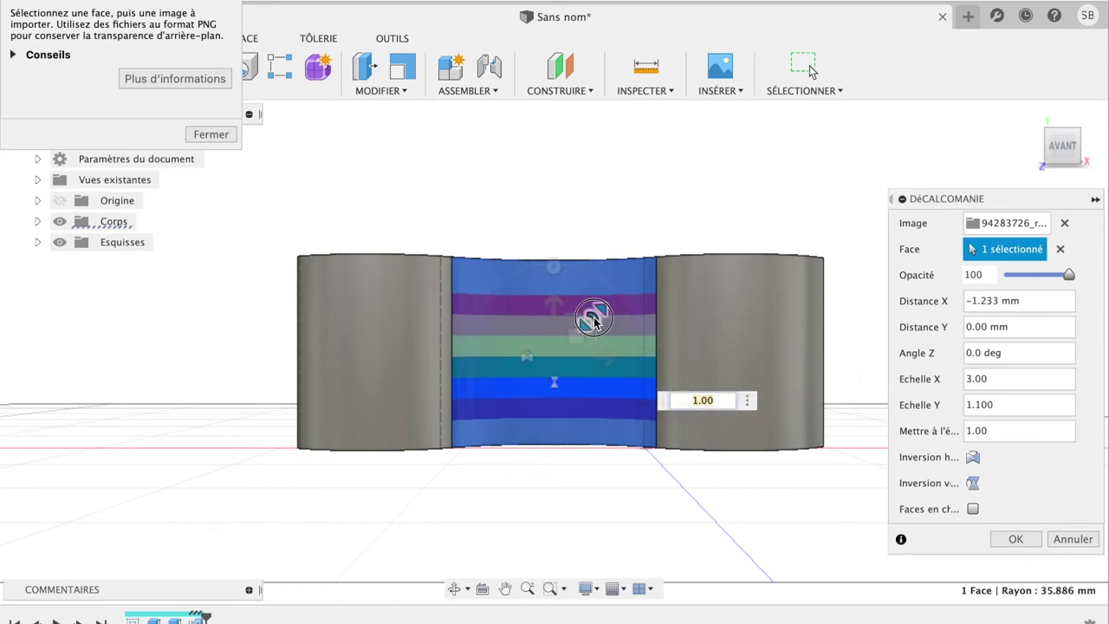
pyautogui.moveTo(593, 318); pyautogui.dragTo(627, 319)
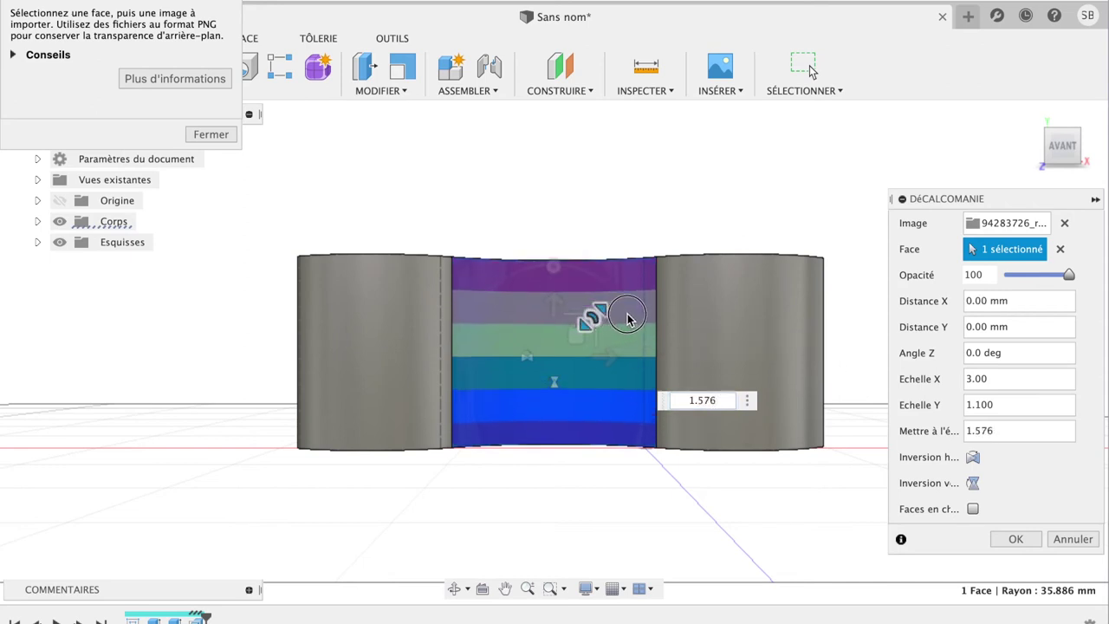
pyautogui.click(602, 355)
pyautogui.moveTo(603, 355)
pyautogui.mouseDown()
pyautogui.moveTo(644, 353)
pyautogui.moveTo(603, 360)
pyautogui.mouseUp()
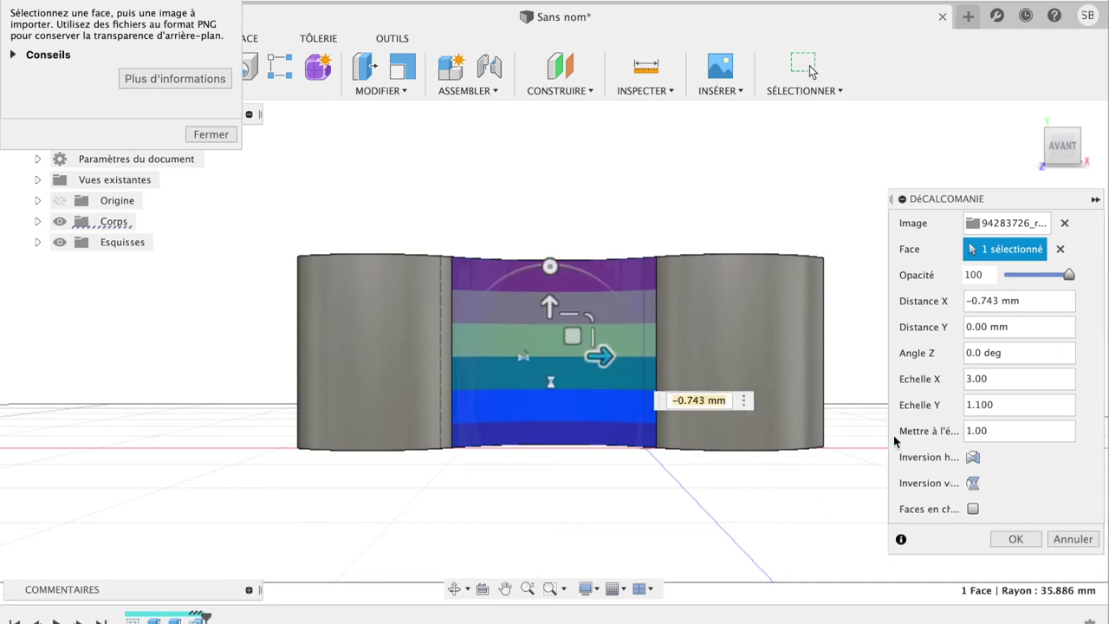
pyautogui.click(1016, 538)
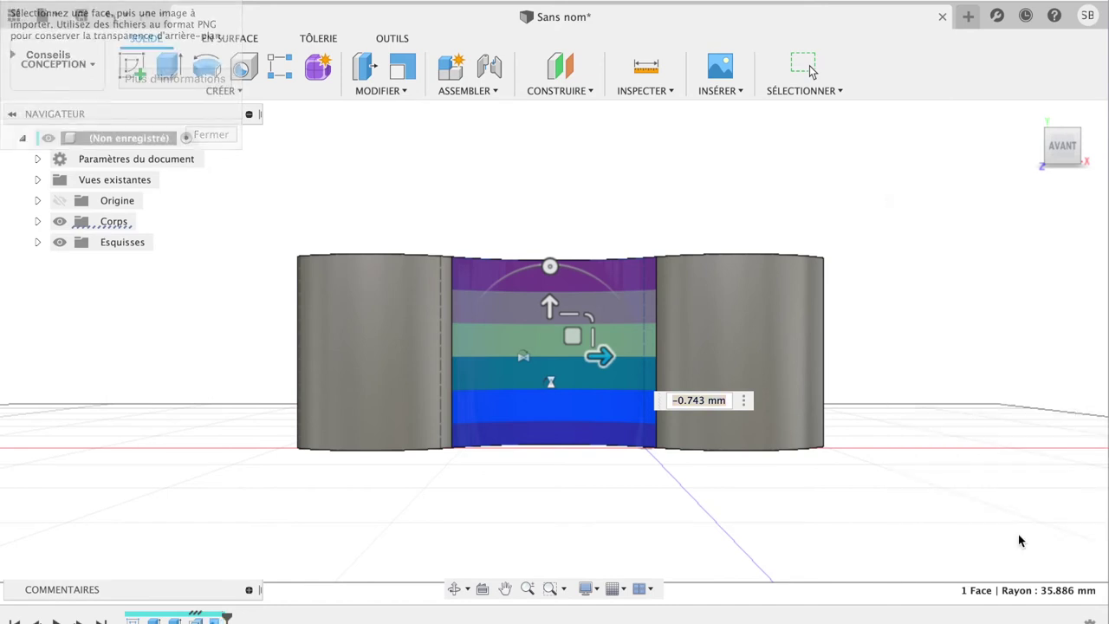
# Insert 94283726_max.jpg from the computer as a decal on the right curved face
pyautogui.click(769, 317)
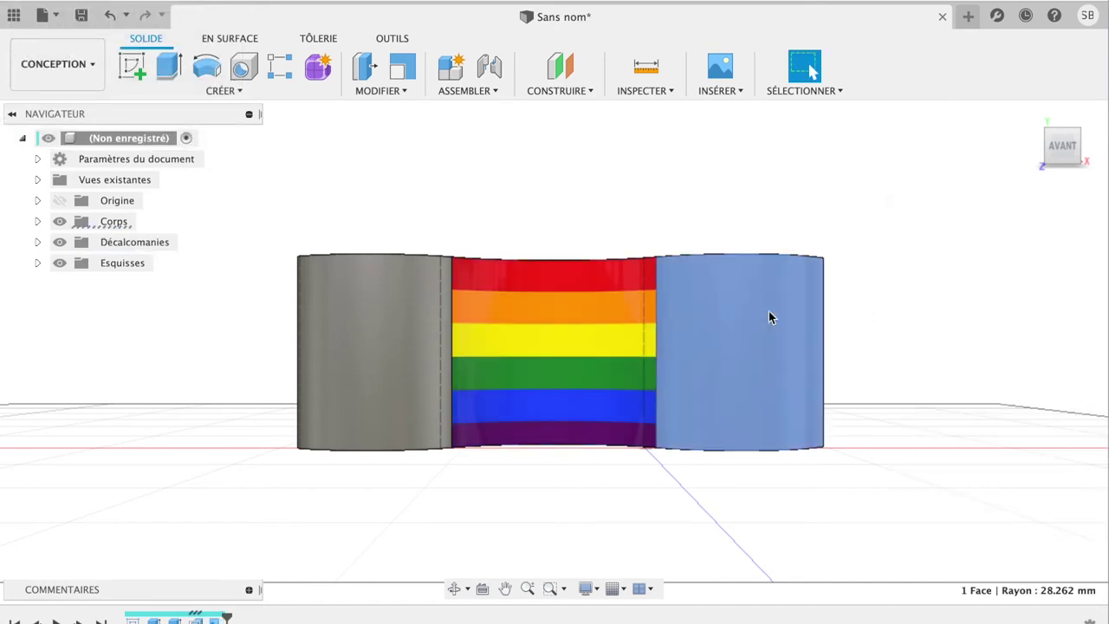
pyautogui.click(733, 92)
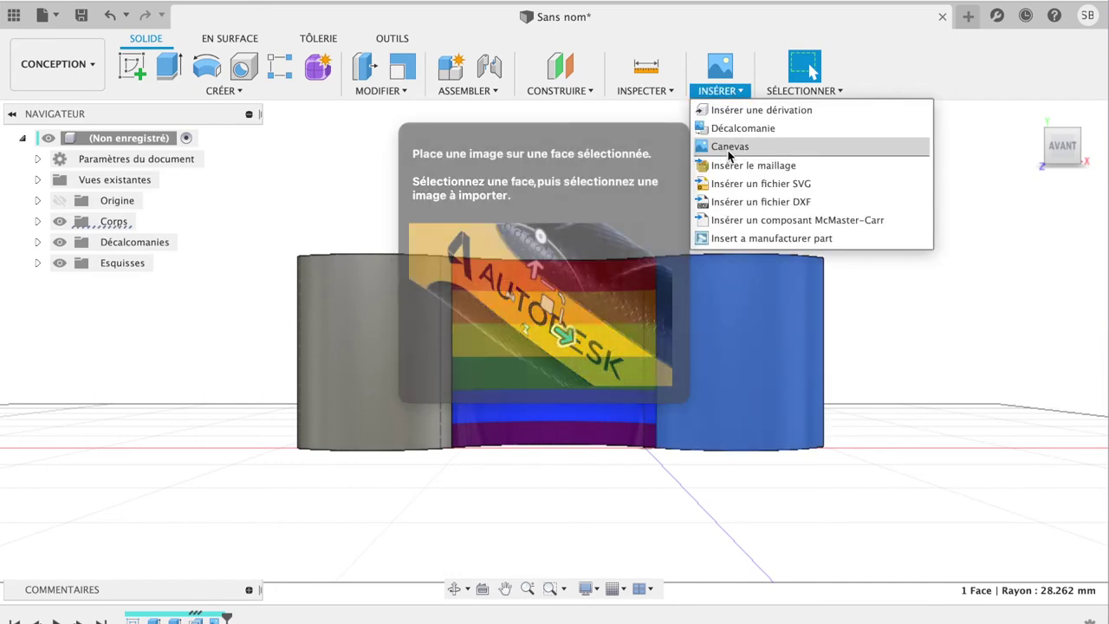
pyautogui.click(737, 130)
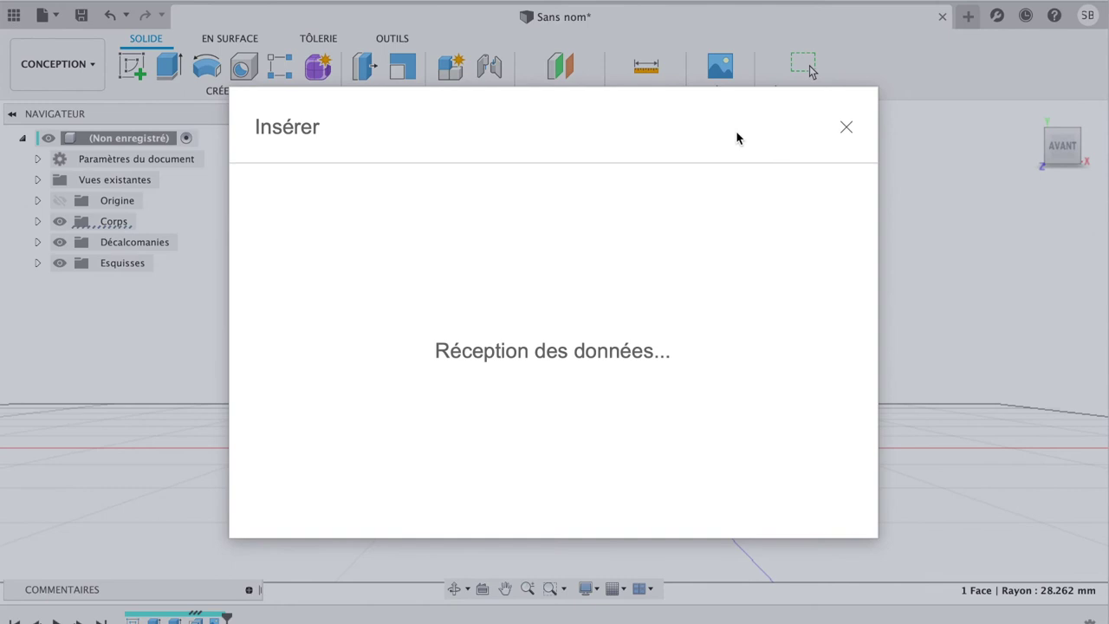
pyautogui.click(373, 495)
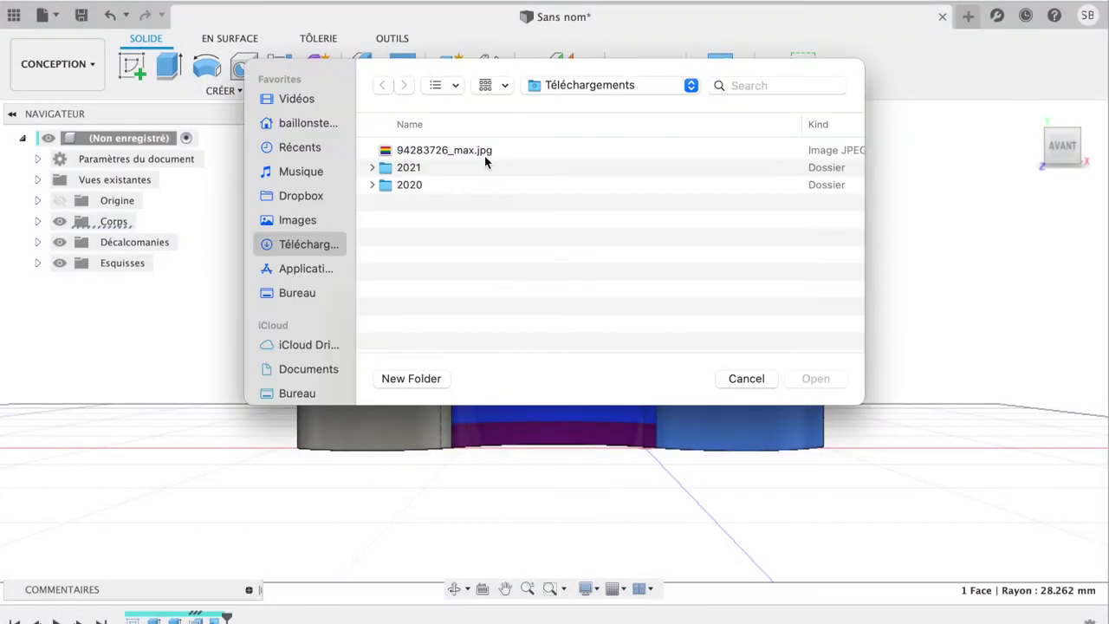
pyautogui.click(485, 153)
pyautogui.click(815, 378)
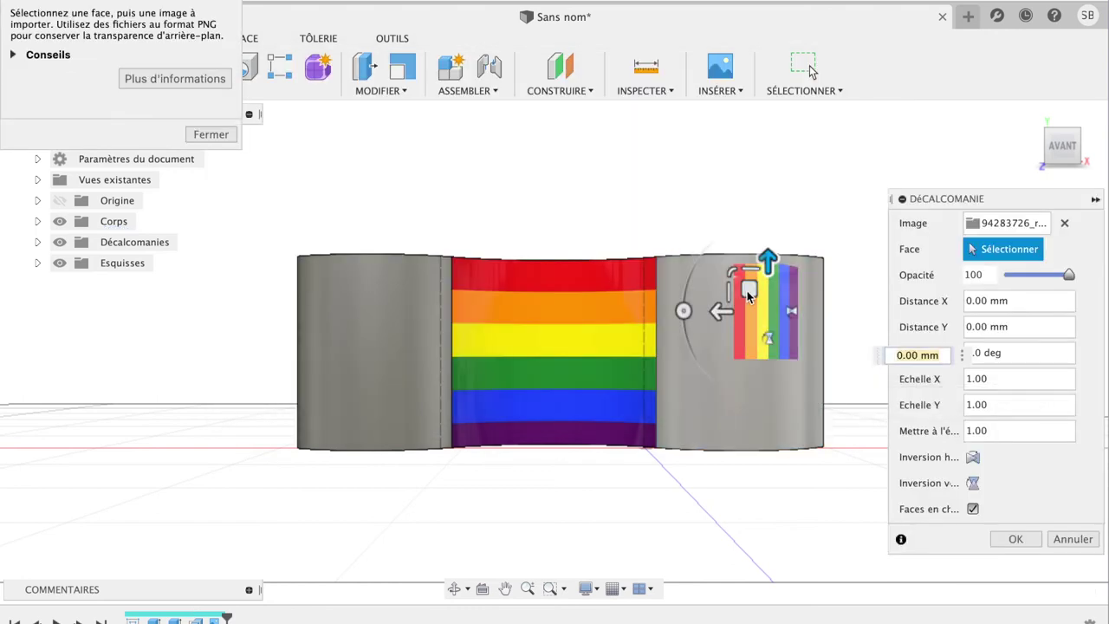
# Rotate the decal −90°, scale it to 1.133, and limit it to the right face
pyautogui.moveTo(675, 310); pyautogui.dragTo(769, 208)
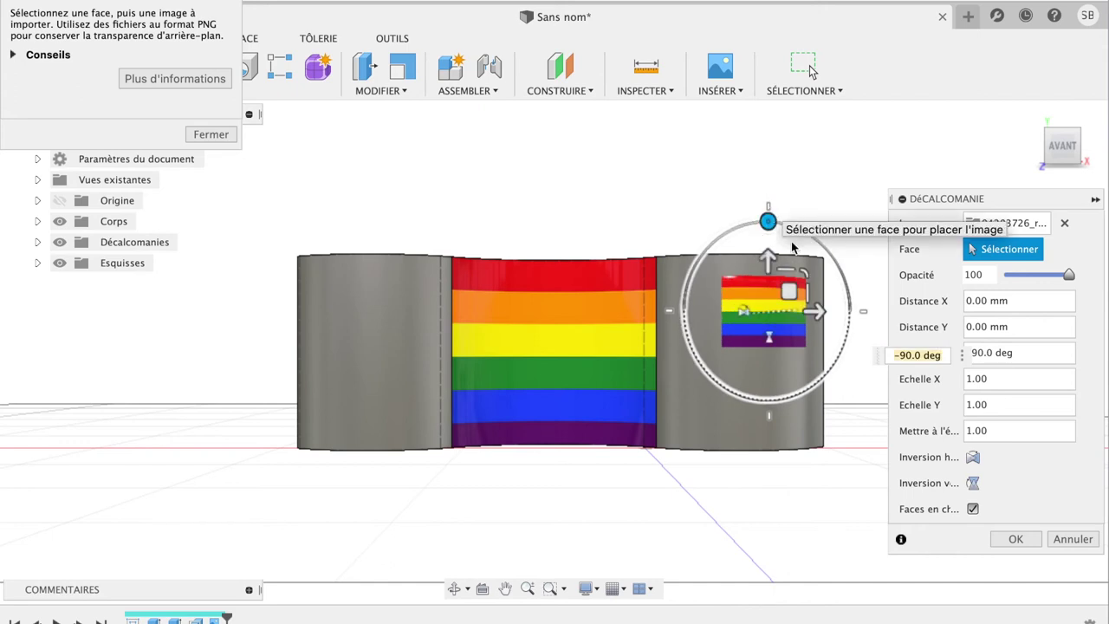
pyautogui.moveTo(789, 291); pyautogui.dragTo(819, 257)
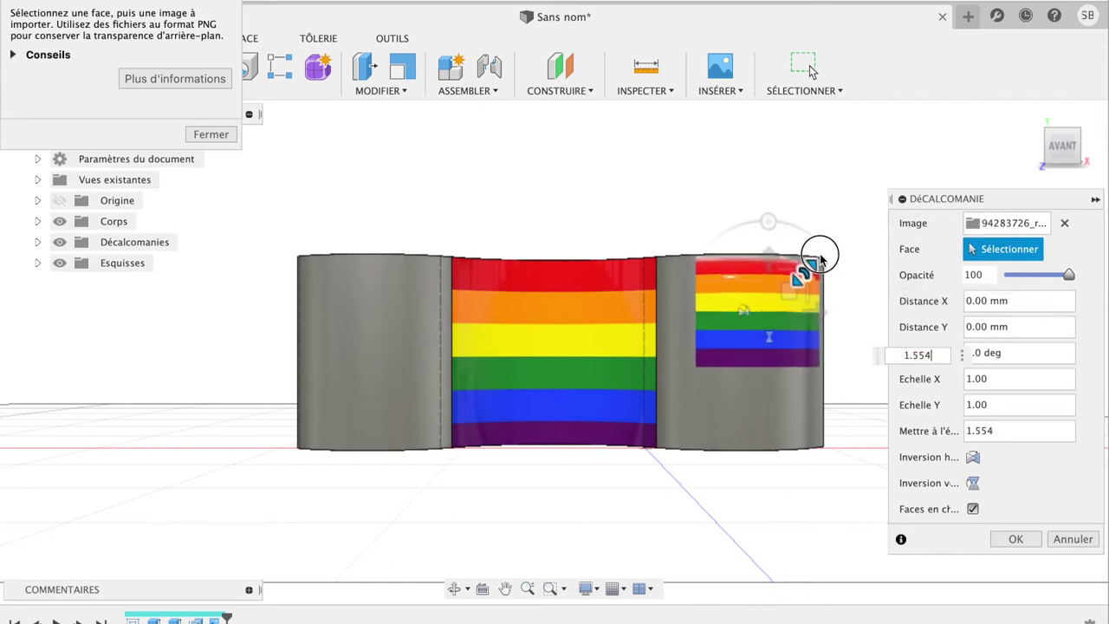
pyautogui.moveTo(788, 289)
pyautogui.mouseDown()
pyautogui.moveTo(783, 329)
pyautogui.moveTo(743, 312)
pyautogui.moveTo(789, 290)
pyautogui.moveTo(772, 327)
pyautogui.mouseUp()
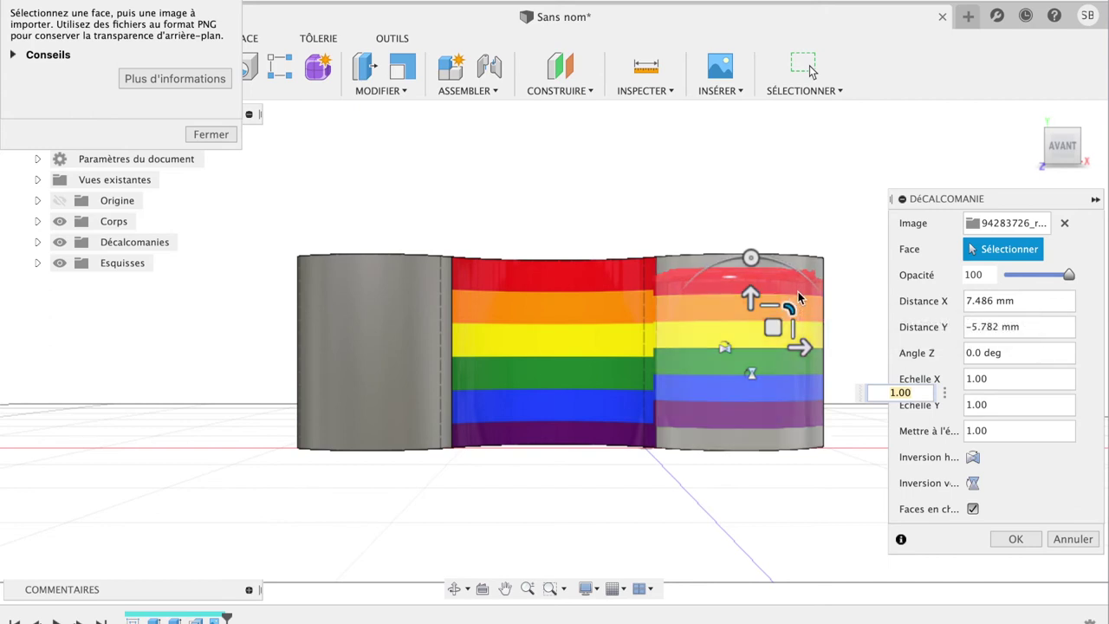
pyautogui.moveTo(798, 307); pyautogui.dragTo(799, 300)
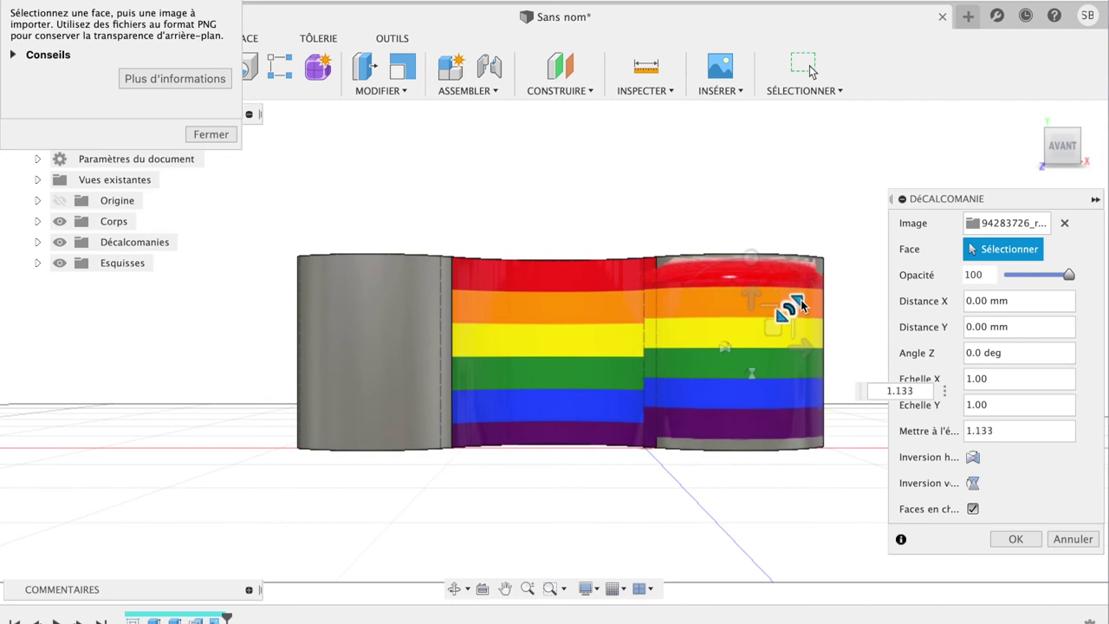
pyautogui.click(973, 508)
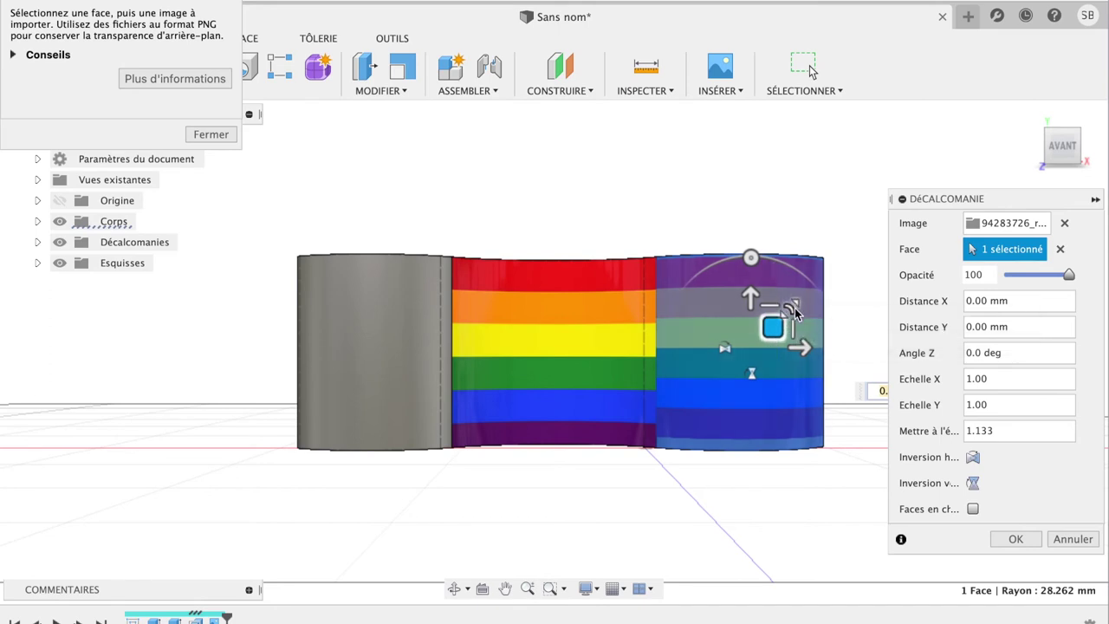
# Stretch the right-face decal to X scale 1.50, align its stripes with the middle face, and commit it
pyautogui.moveTo(799, 309); pyautogui.dragTo(797, 309)
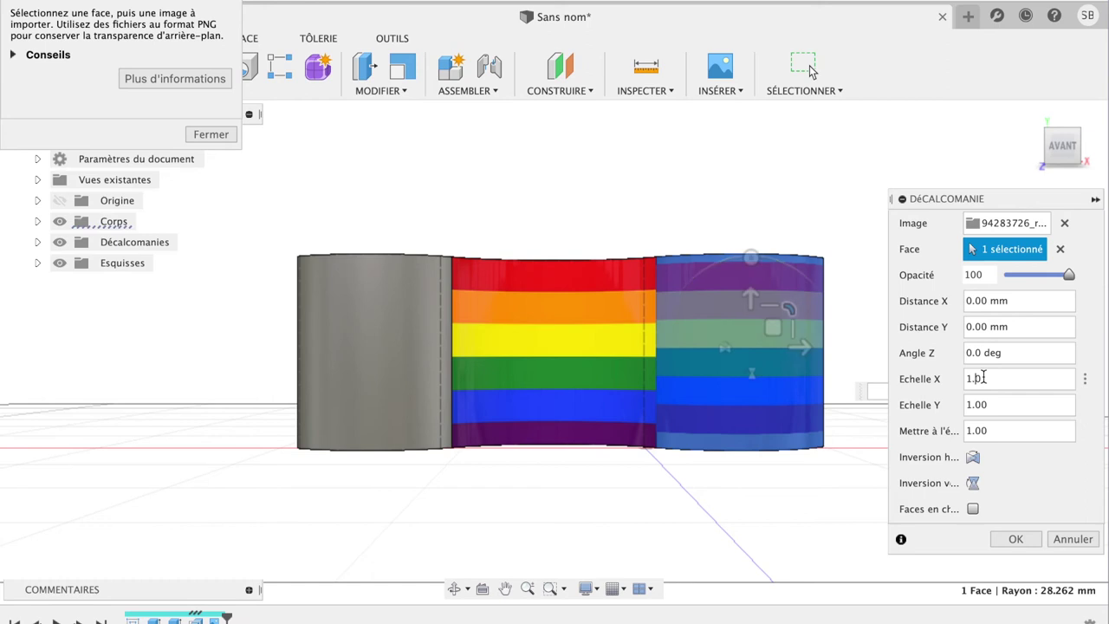
pyautogui.write('5')
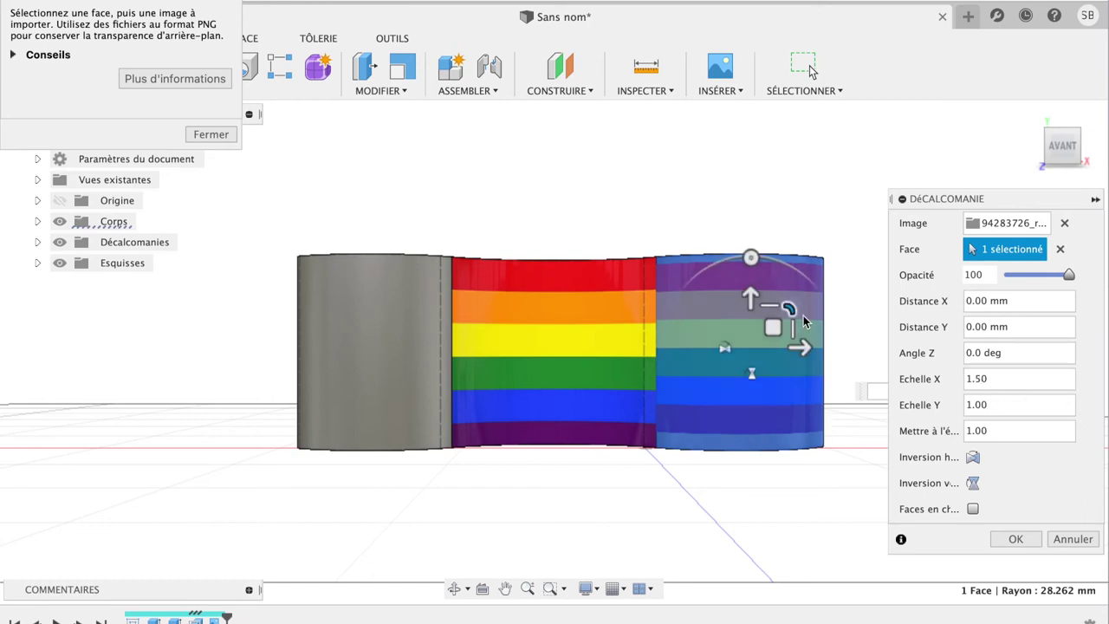
pyautogui.moveTo(790, 312)
pyautogui.mouseDown()
pyautogui.moveTo(807, 299)
pyautogui.moveTo(786, 312)
pyautogui.moveTo(797, 310)
pyautogui.mouseUp()
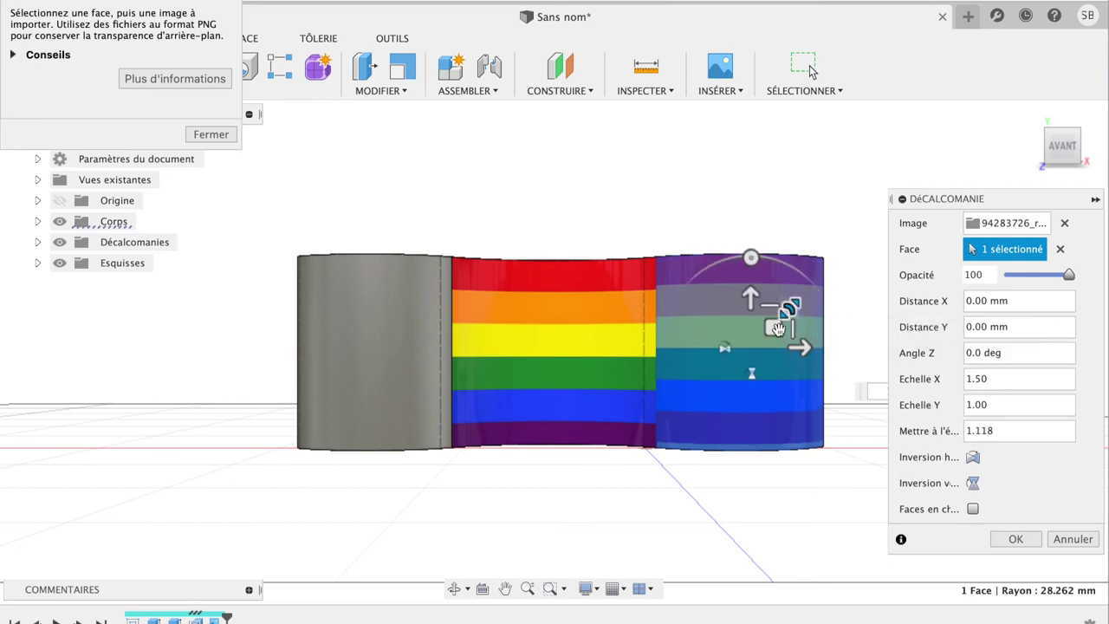
pyautogui.moveTo(774, 338); pyautogui.dragTo(770, 349)
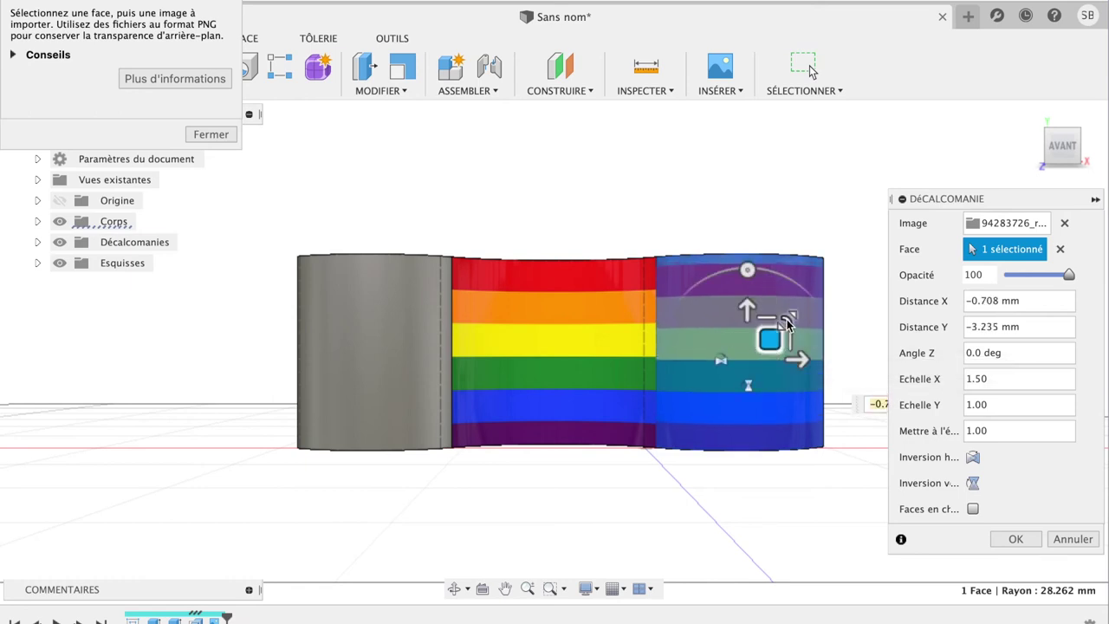
pyautogui.moveTo(776, 334); pyautogui.dragTo(790, 322)
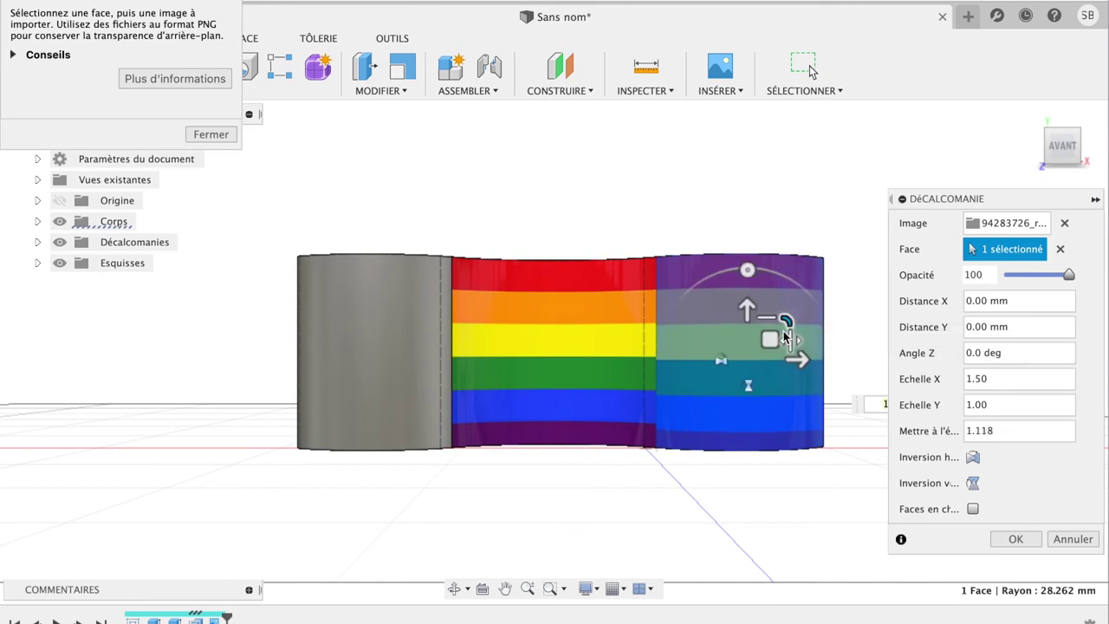
pyautogui.moveTo(782, 329); pyautogui.dragTo(779, 327)
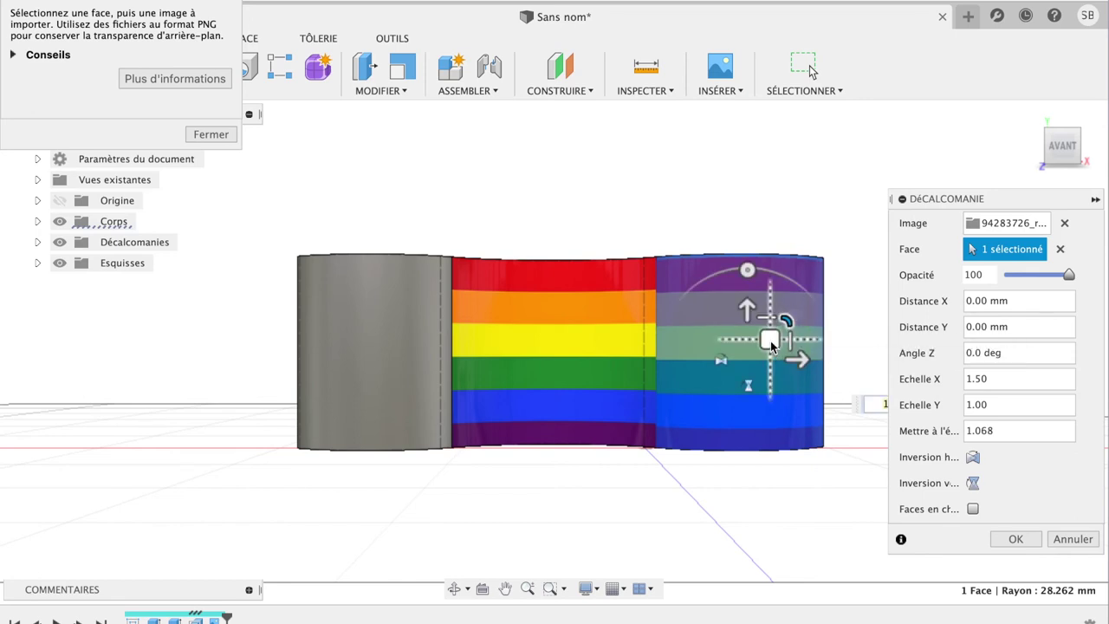
pyautogui.moveTo(770, 340); pyautogui.dragTo(770, 337)
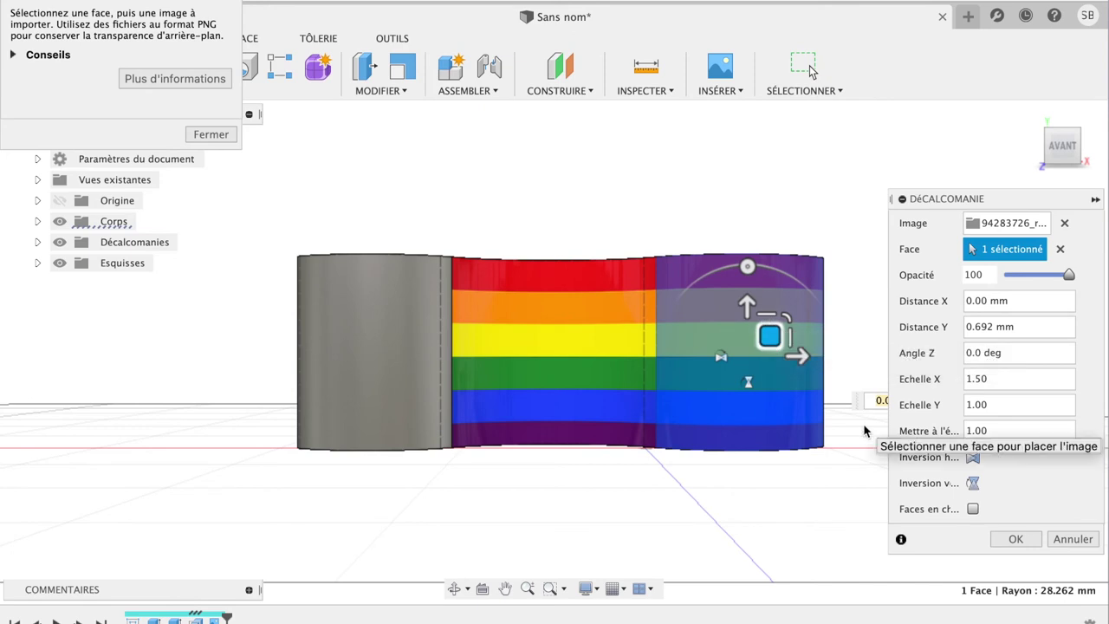
pyautogui.click(1015, 539)
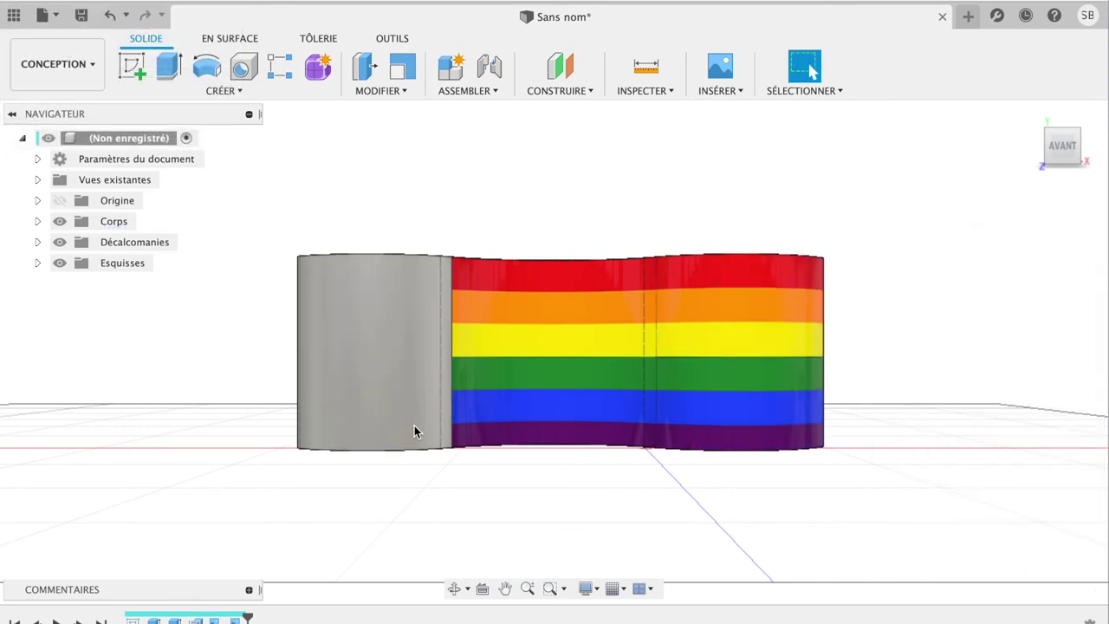
# Insert 94283726_max.jpg as a decal on the left grey face, rotated −90° and scaled 1.61
pyautogui.click(373, 372)
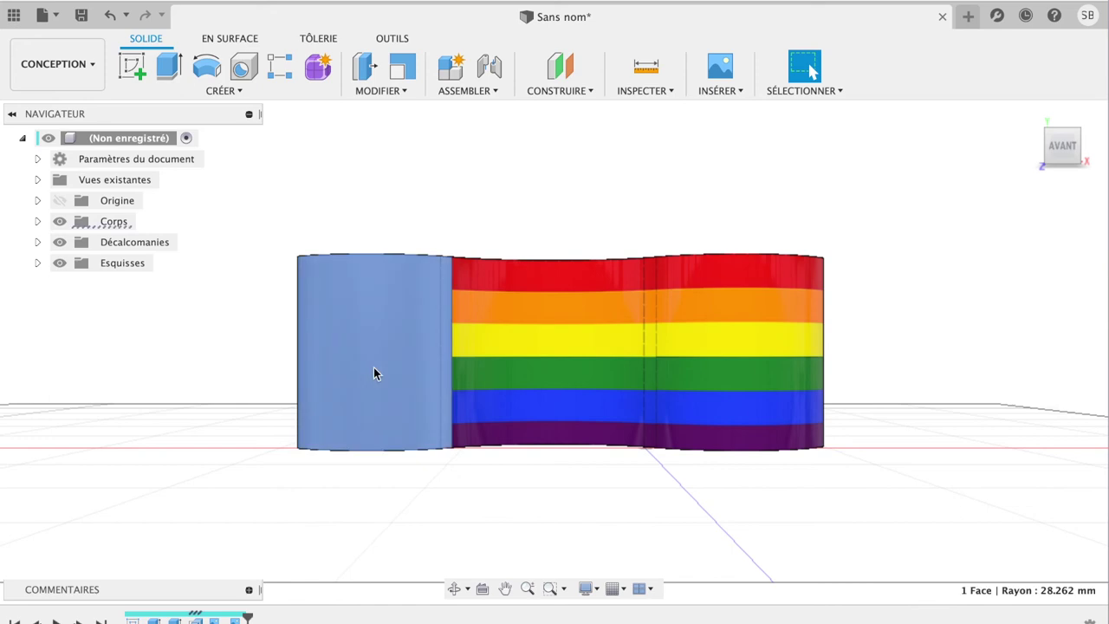
pyautogui.click(727, 90)
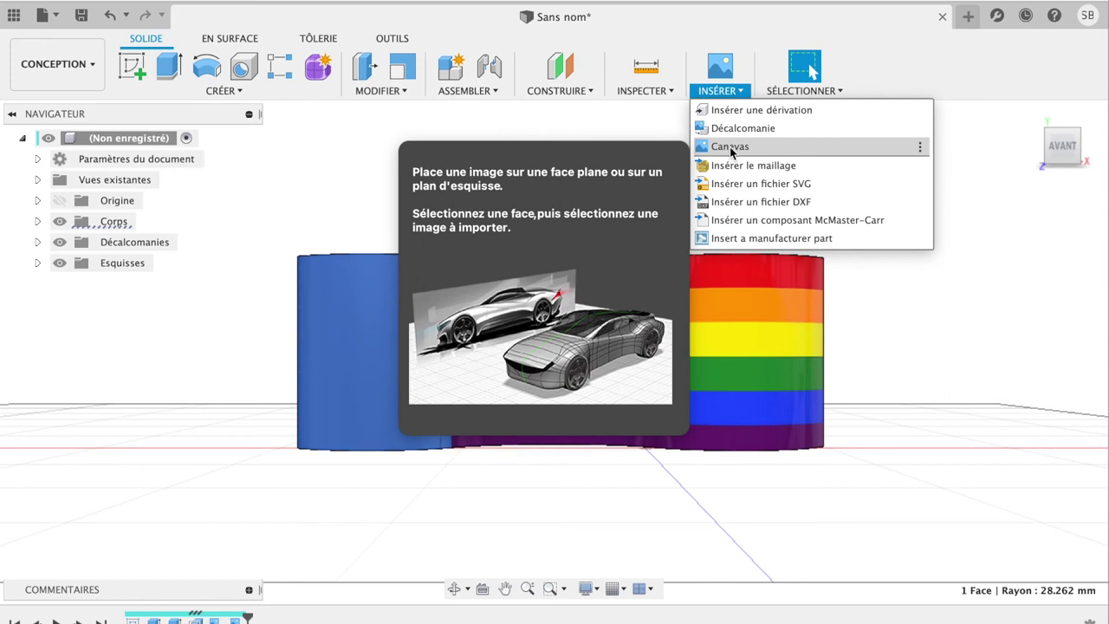
pyautogui.click(738, 130)
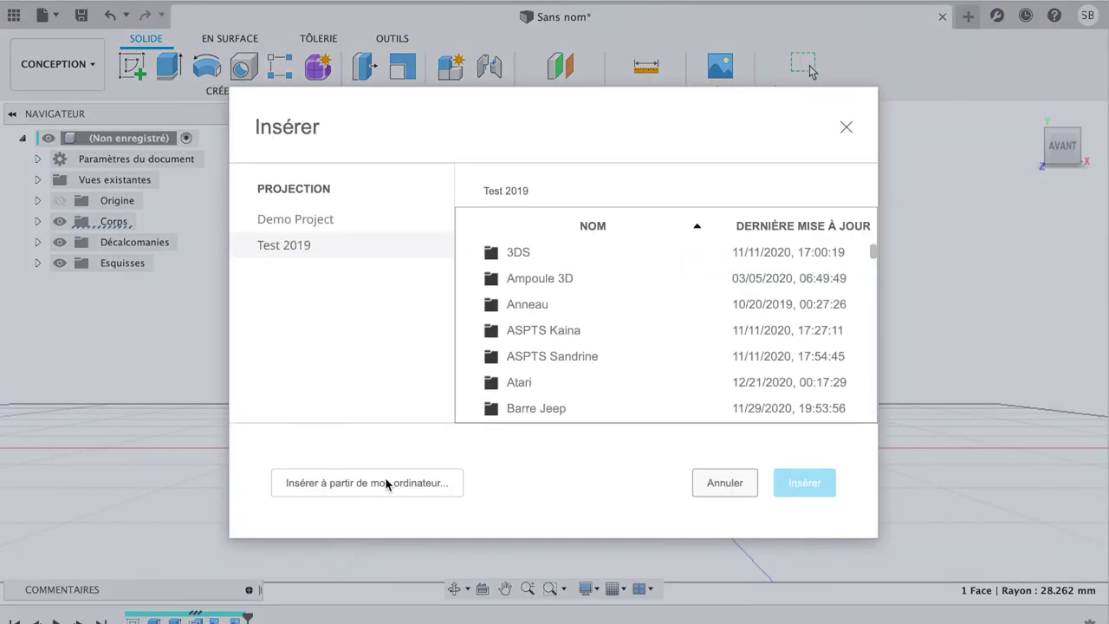
pyautogui.click(386, 481)
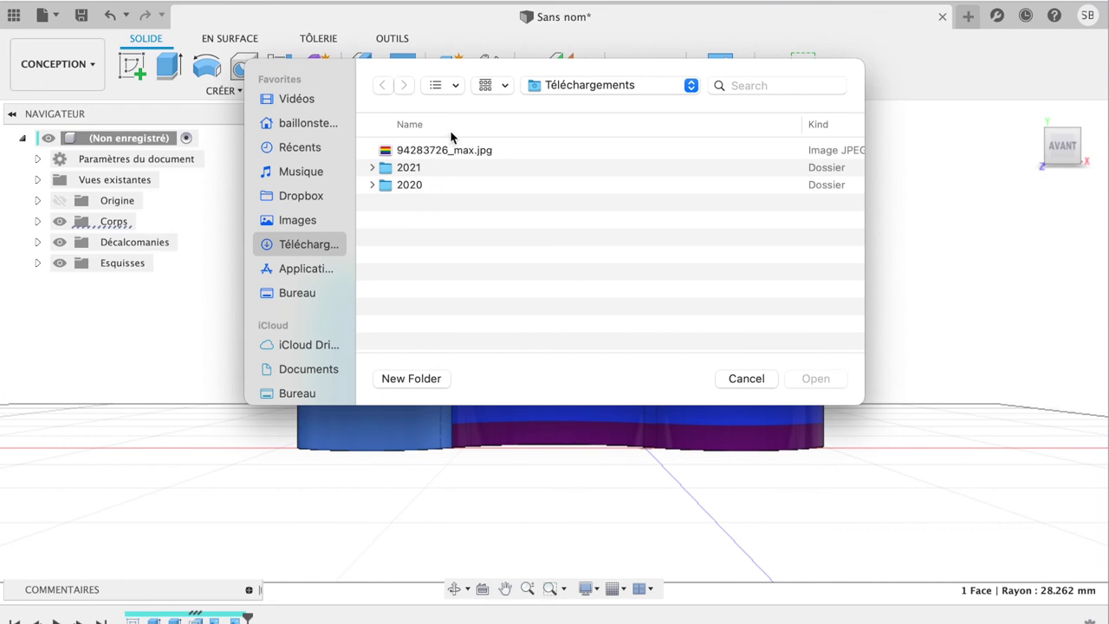
pyautogui.doubleClick(445, 149)
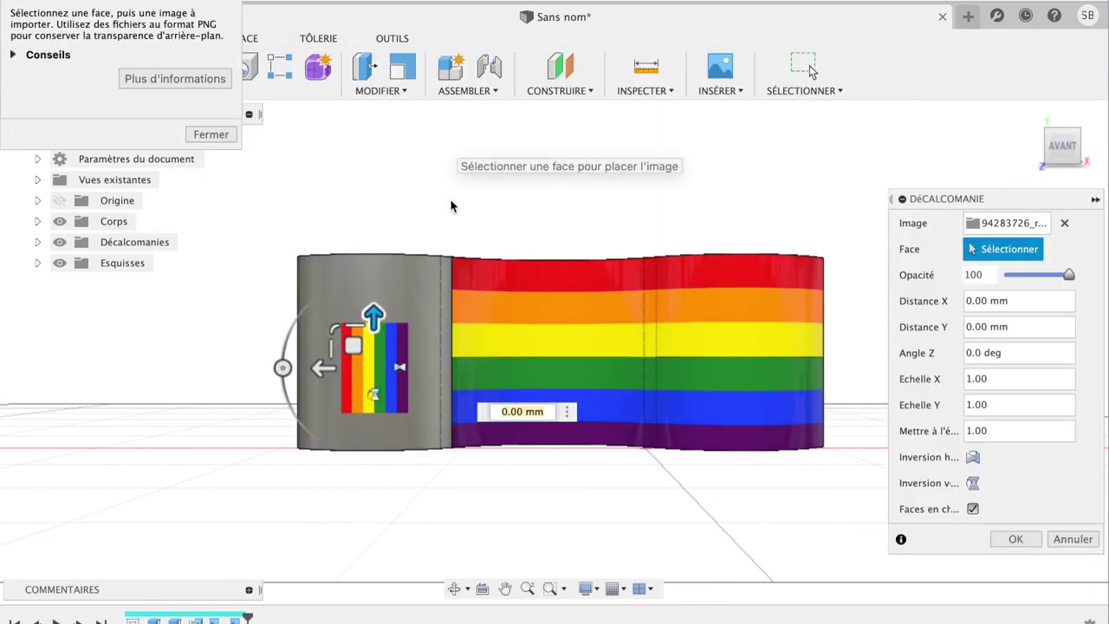
pyautogui.moveTo(279, 368)
pyautogui.mouseDown()
pyautogui.moveTo(368, 308)
pyautogui.moveTo(422, 324)
pyautogui.mouseUp()
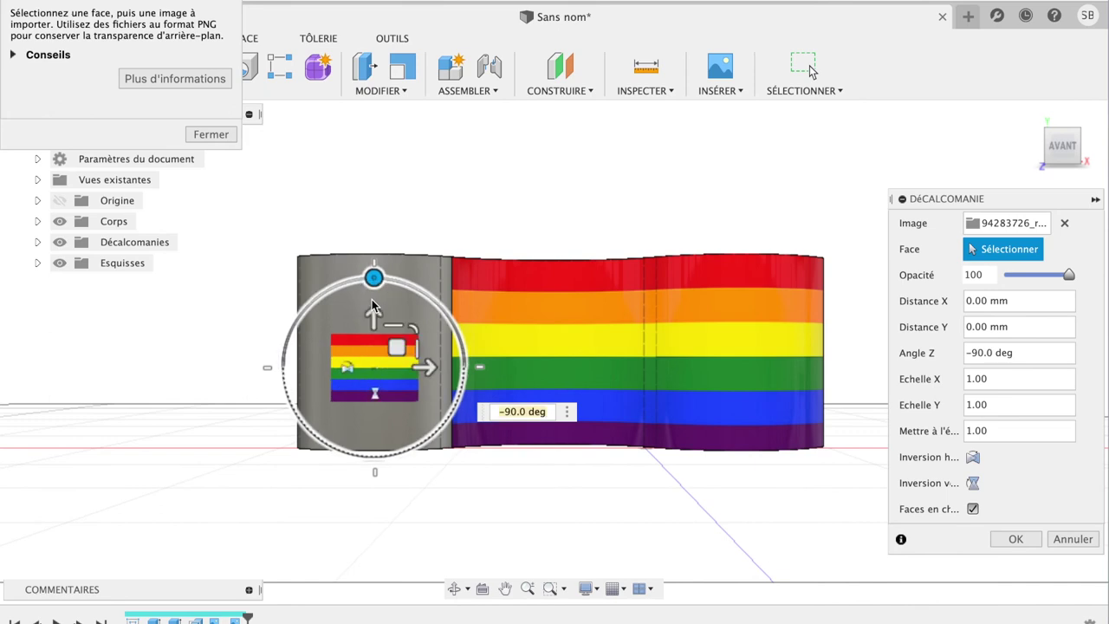
pyautogui.moveTo(416, 327); pyautogui.dragTo(435, 310)
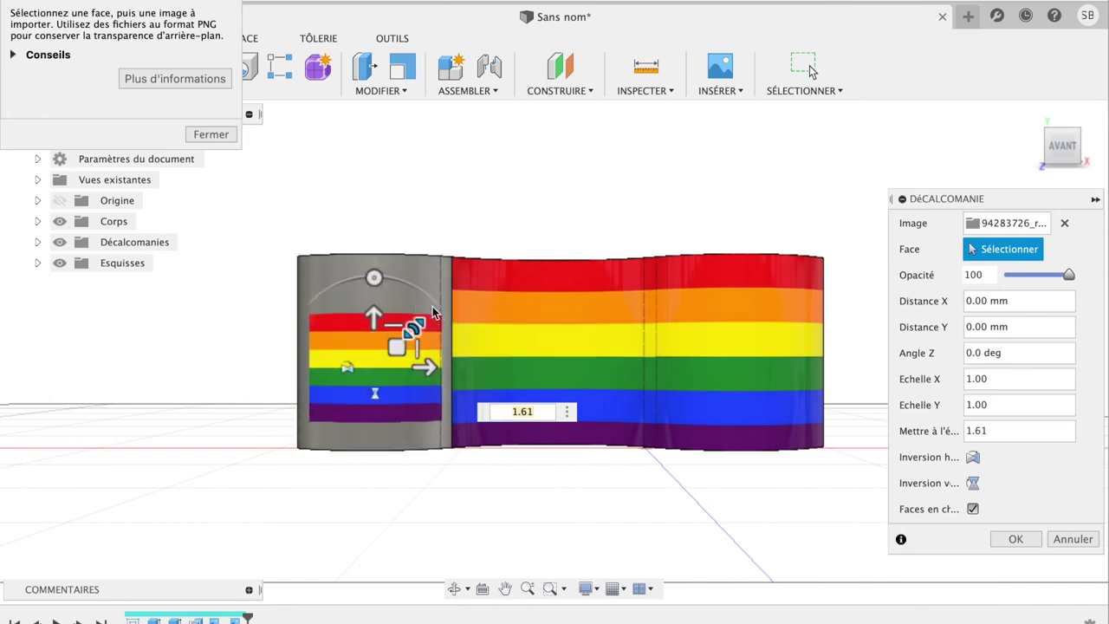
# Limit the left-face decal to that face and roughly resize and position it
pyautogui.click(972, 510)
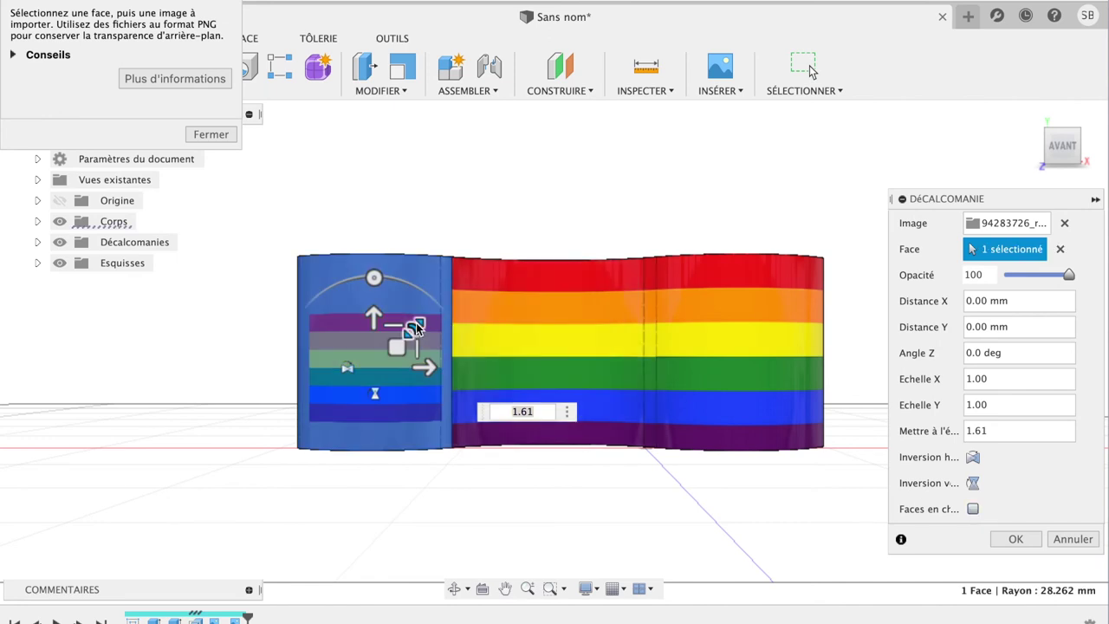
pyautogui.moveTo(414, 330); pyautogui.dragTo(433, 319)
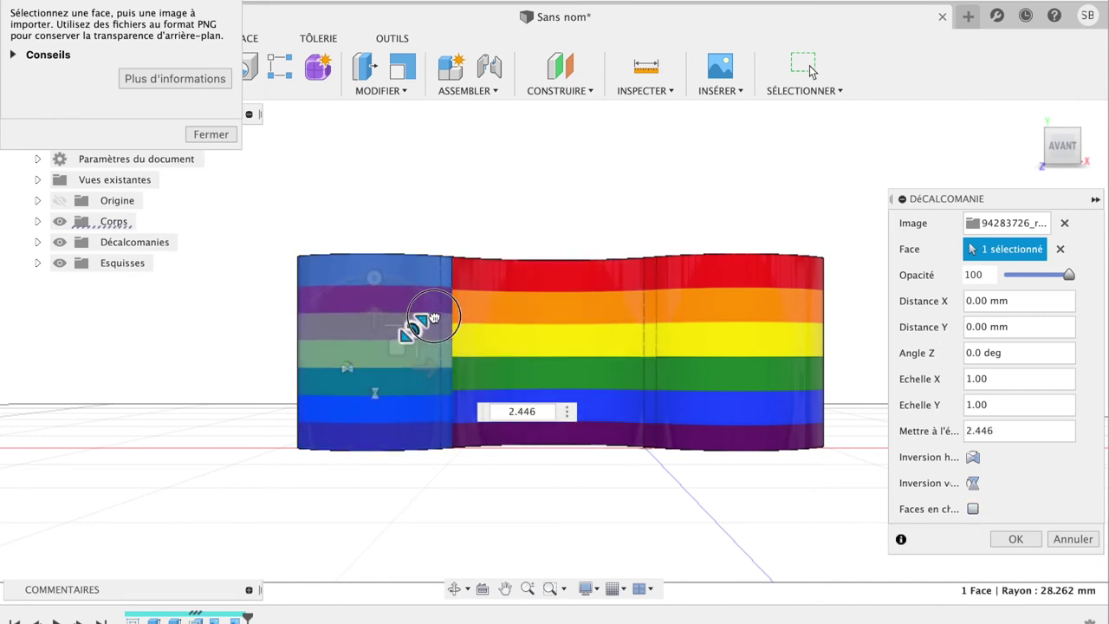
pyautogui.moveTo(397, 346); pyautogui.dragTo(399, 316)
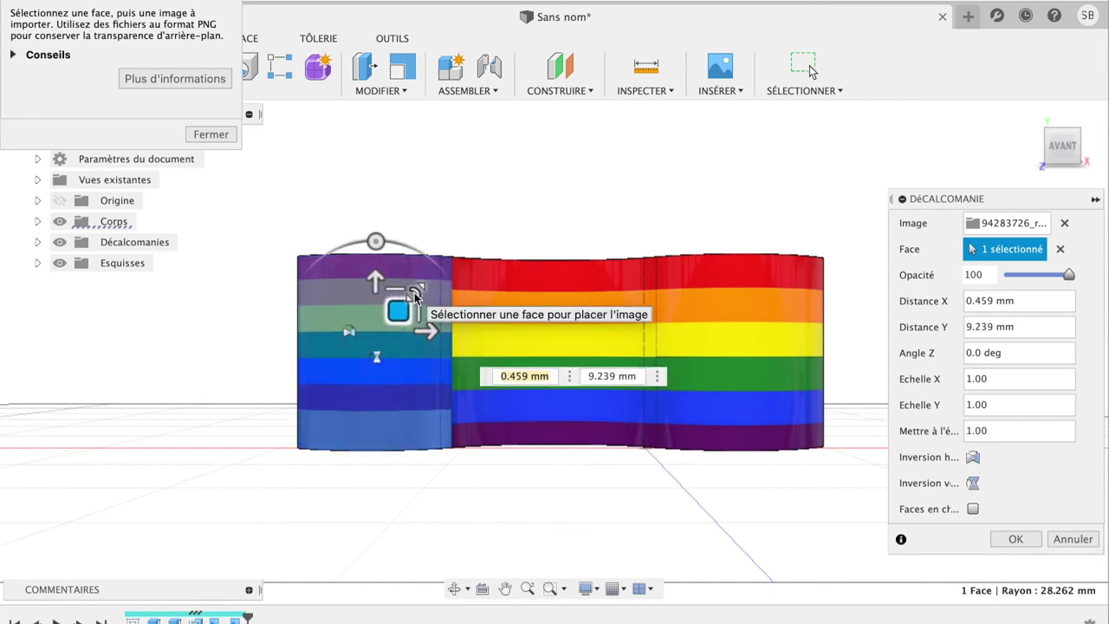
pyautogui.moveTo(416, 291); pyautogui.dragTo(396, 329)
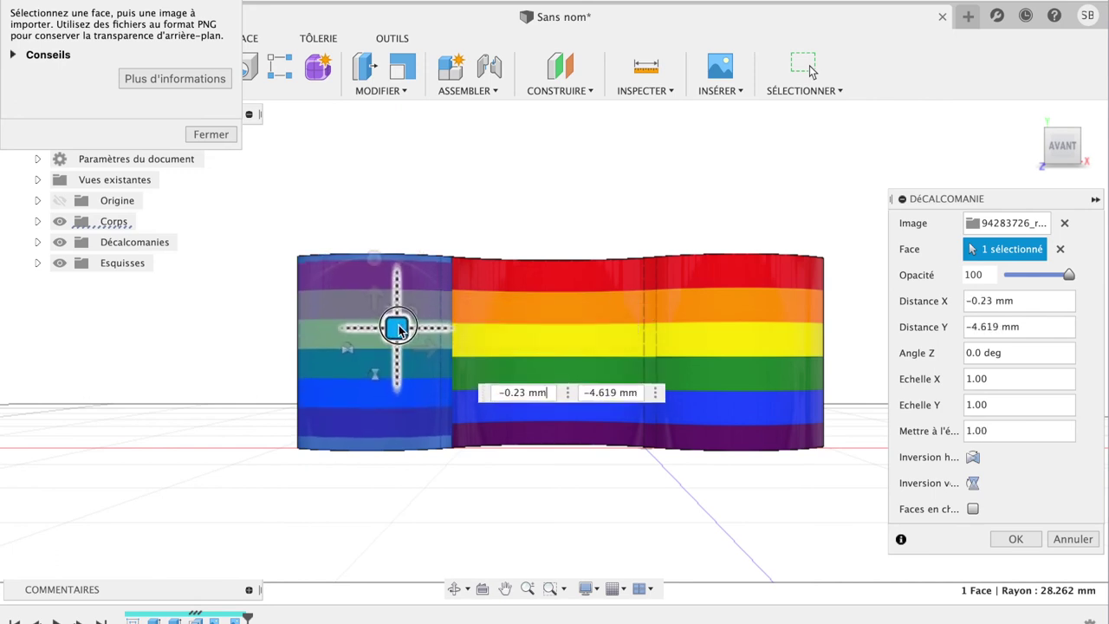
pyautogui.moveTo(409, 317)
pyautogui.mouseDown()
pyautogui.moveTo(418, 311)
pyautogui.moveTo(398, 333)
pyautogui.mouseUp()
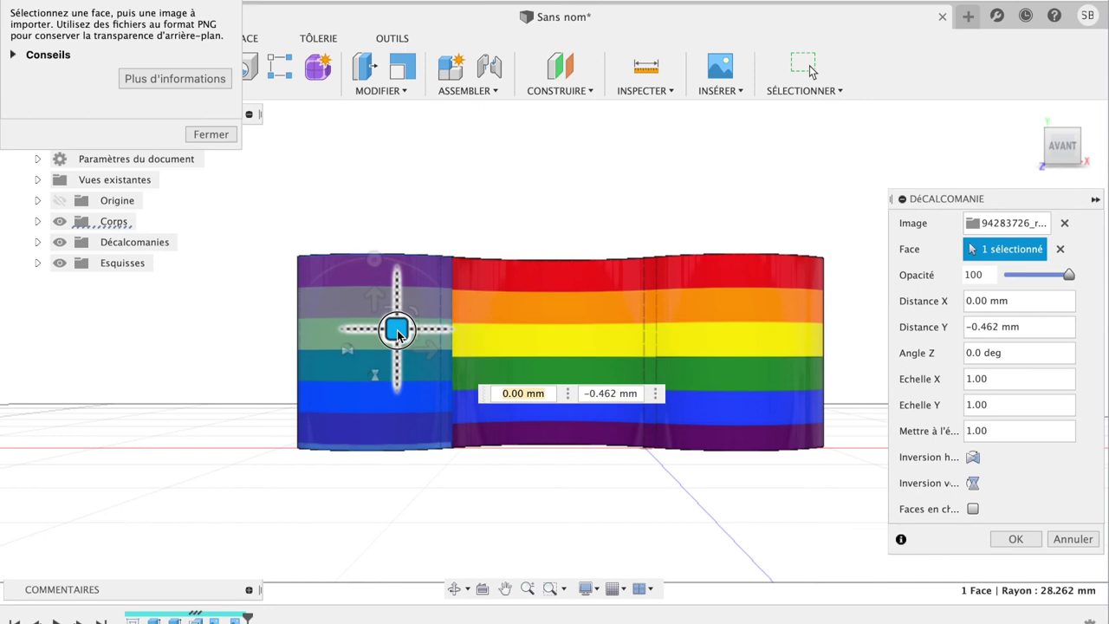
pyautogui.moveTo(397, 330); pyautogui.dragTo(398, 331)
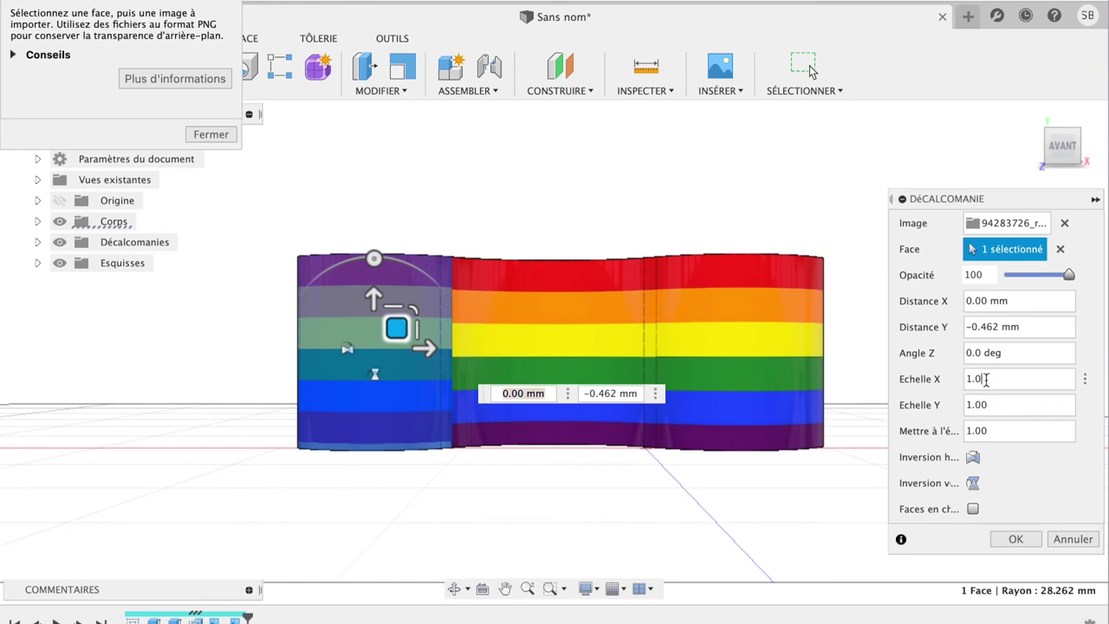
# Set X scale 1.5 and overall scale 1.054 with zero offsets, aligning the stripes, and confirm
pyautogui.write('5')
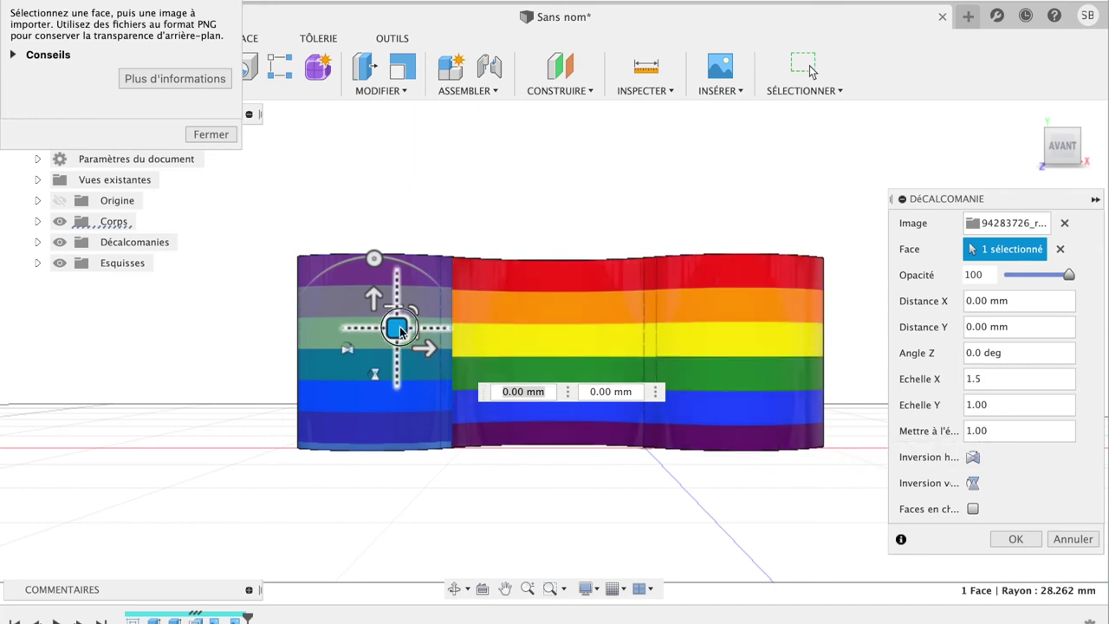
pyautogui.moveTo(399, 330); pyautogui.dragTo(398, 328)
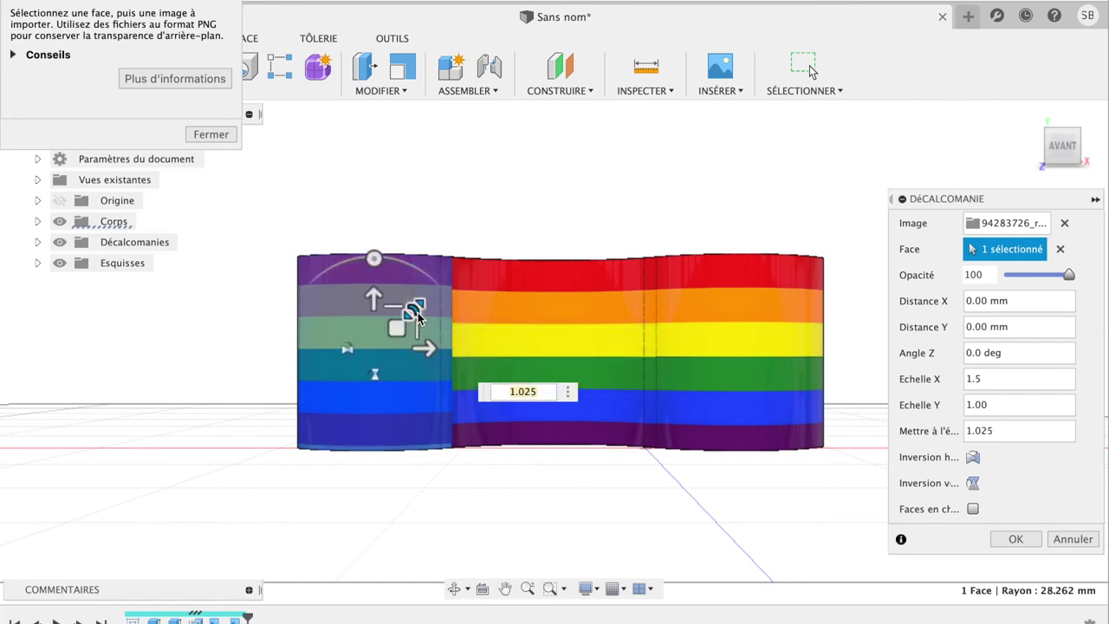
pyautogui.moveTo(398, 333); pyautogui.dragTo(398, 341)
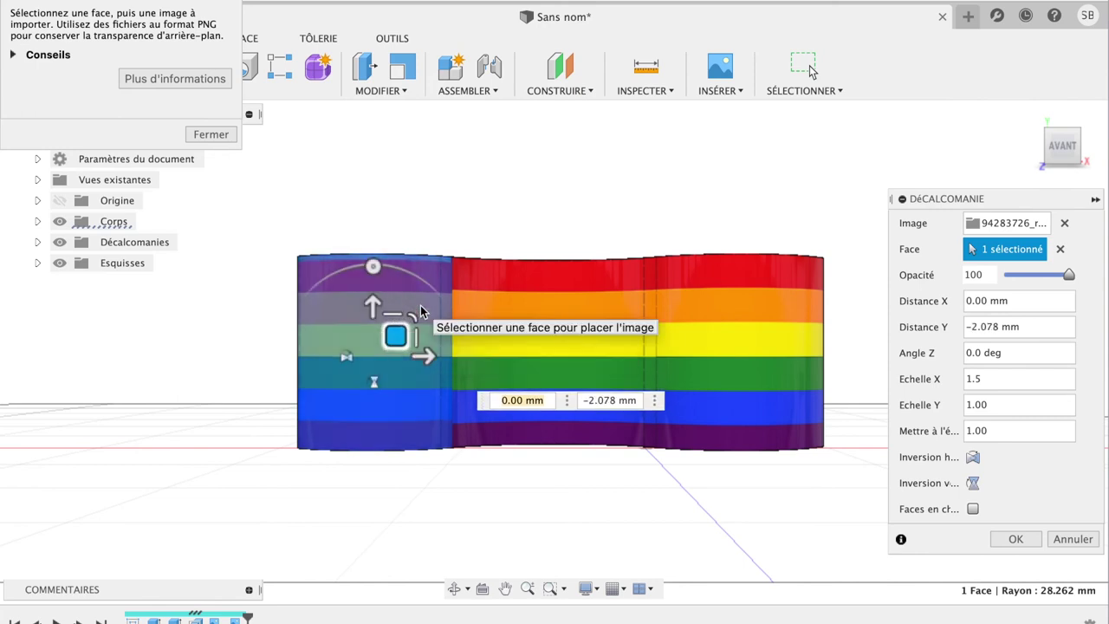
pyautogui.moveTo(421, 314); pyautogui.dragTo(423, 314)
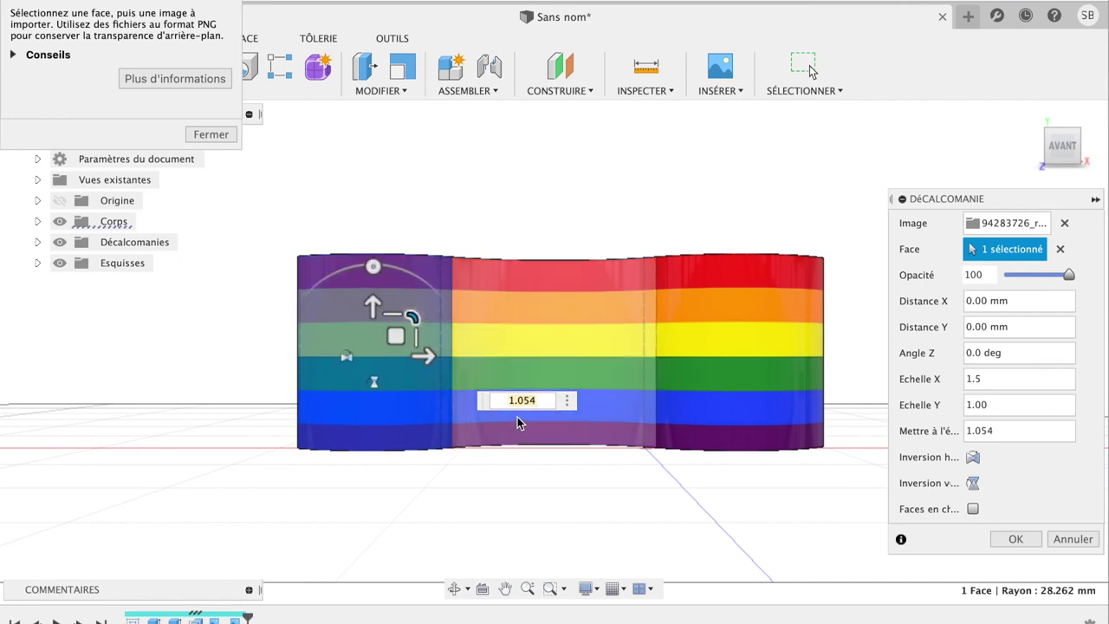
pyautogui.click(1019, 537)
pyautogui.moveTo(1062, 146)
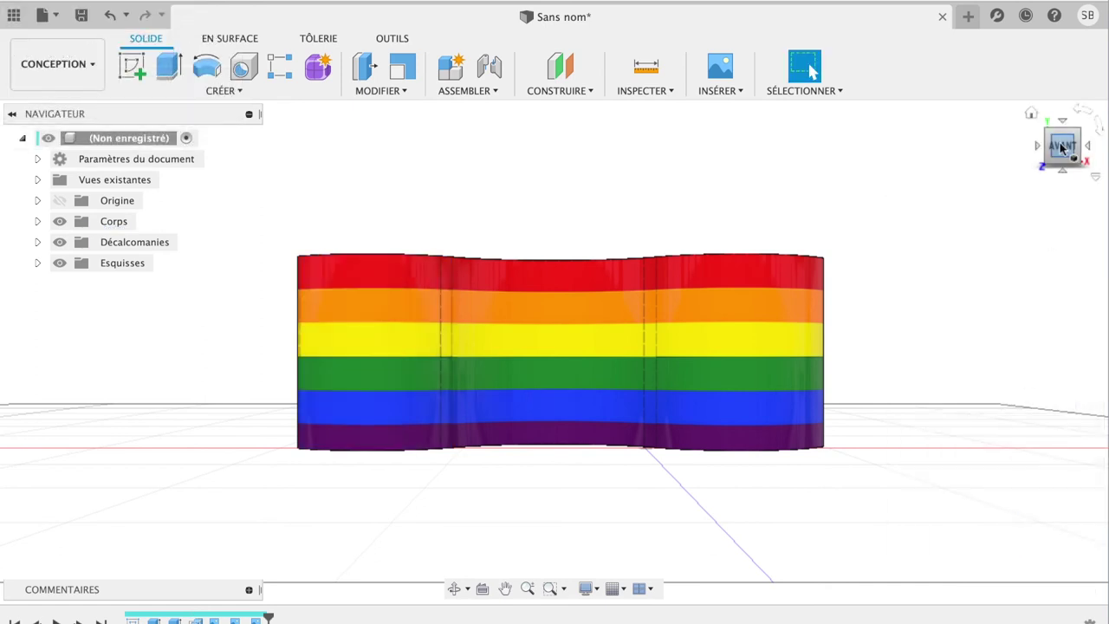
# Orbit to an angled view of the wall and bring up the workspace list
pyautogui.moveTo(1062, 154)
pyautogui.mouseDown()
pyautogui.moveTo(883, 200)
pyautogui.moveTo(979, 156)
pyautogui.moveTo(1087, 186)
pyautogui.moveTo(1047, 203)
pyautogui.moveTo(993, 183)
pyautogui.moveTo(1000, 141)
pyautogui.moveTo(995, 162)
pyautogui.mouseUp()
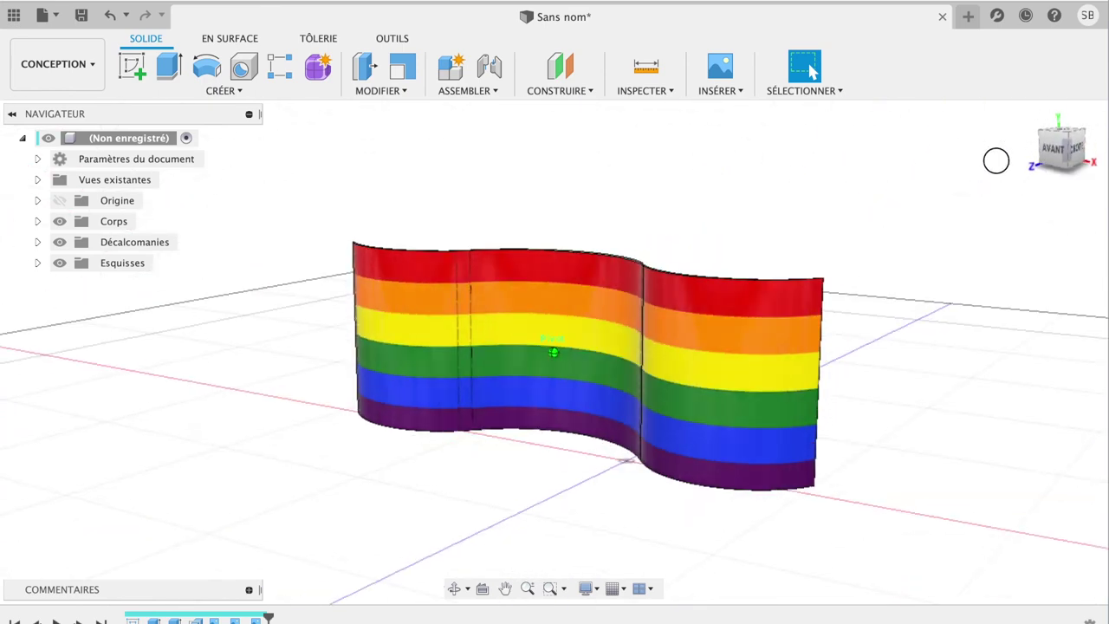
pyautogui.click(86, 60)
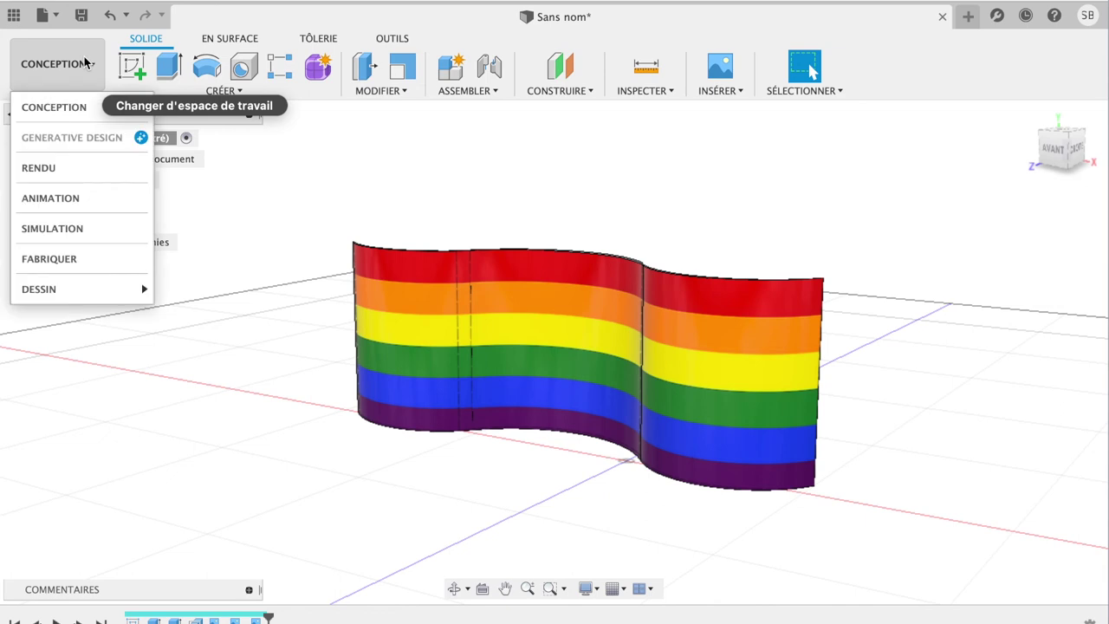
# Preview the striped wall from its right side in the Render workspace, then return to Design
pyautogui.click(77, 168)
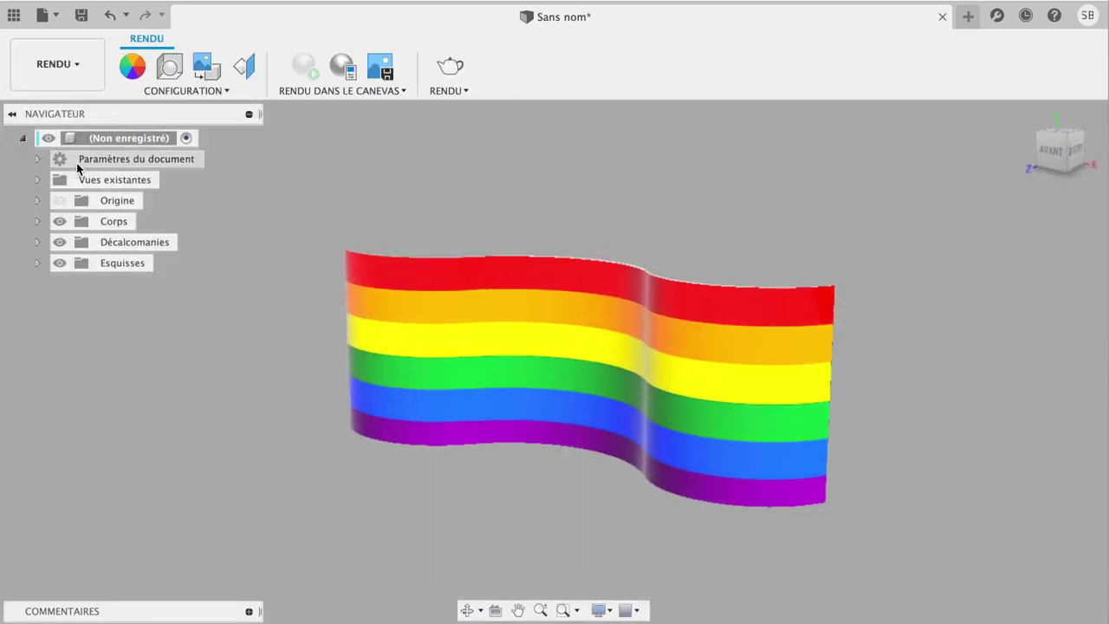
pyautogui.moveTo(1056, 158)
pyautogui.mouseDown()
pyautogui.moveTo(910, 168)
pyautogui.moveTo(1086, 174)
pyautogui.moveTo(927, 174)
pyautogui.moveTo(811, 156)
pyautogui.moveTo(930, 225)
pyautogui.moveTo(978, 212)
pyautogui.moveTo(999, 185)
pyautogui.moveTo(1009, 193)
pyautogui.mouseUp()
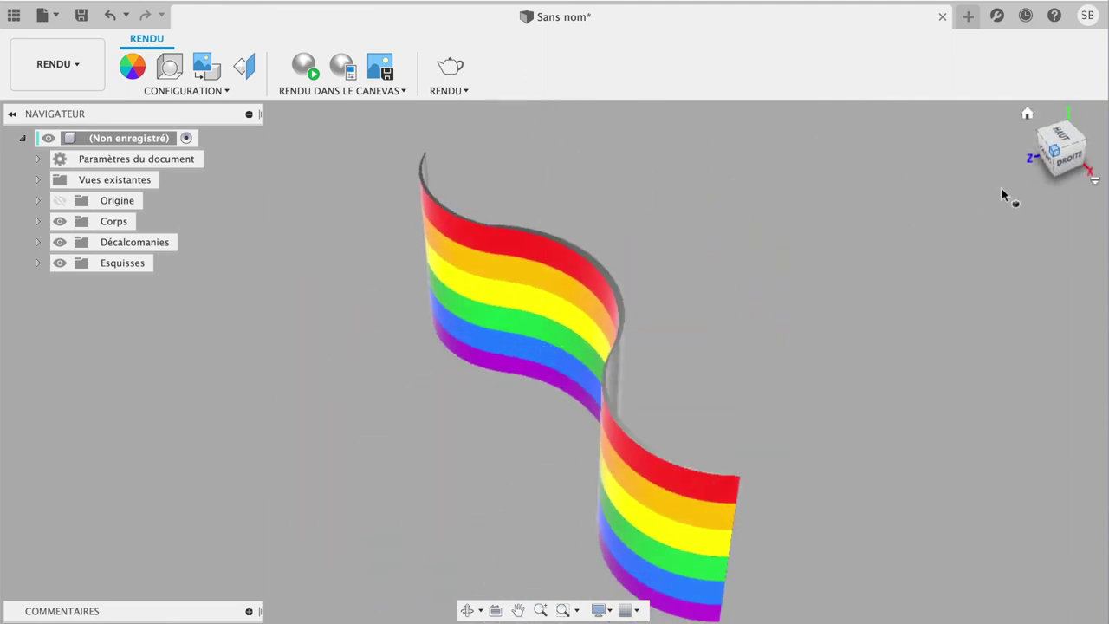
pyautogui.click(61, 71)
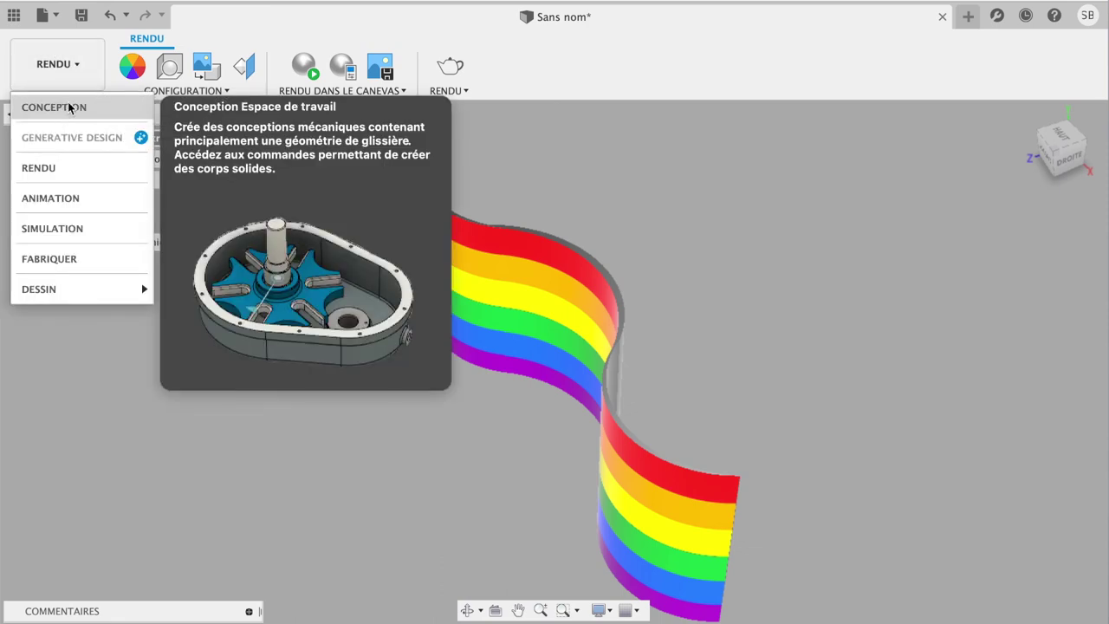
pyautogui.click(69, 107)
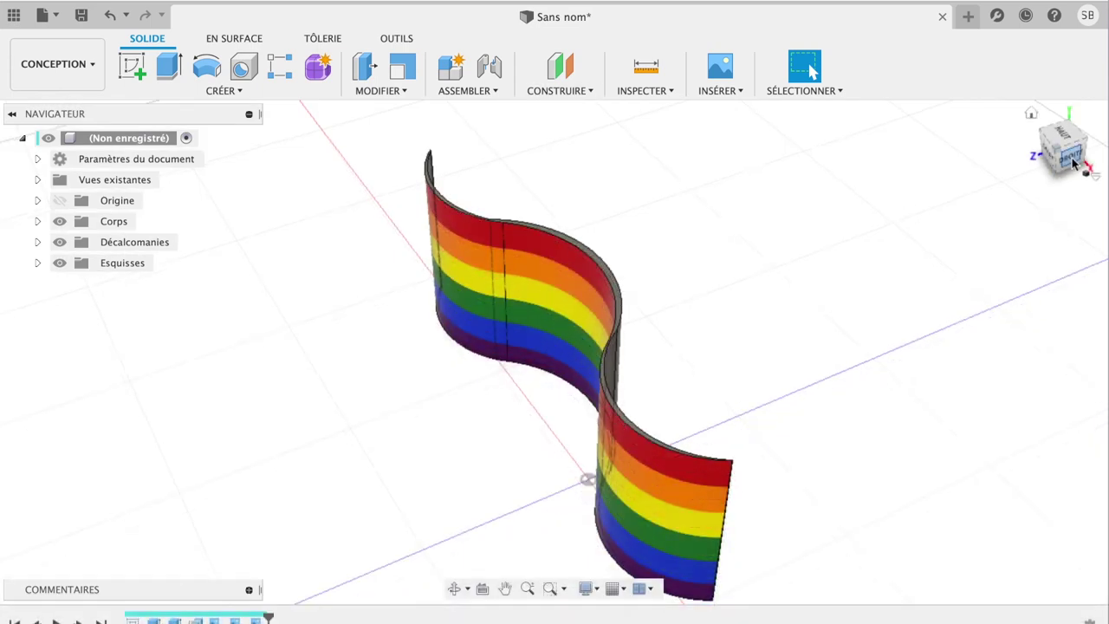
# Orbit to the back of the wall and open the Appearance dialog for body Corps1
pyautogui.moveTo(1074, 163); pyautogui.dragTo(905, 159)
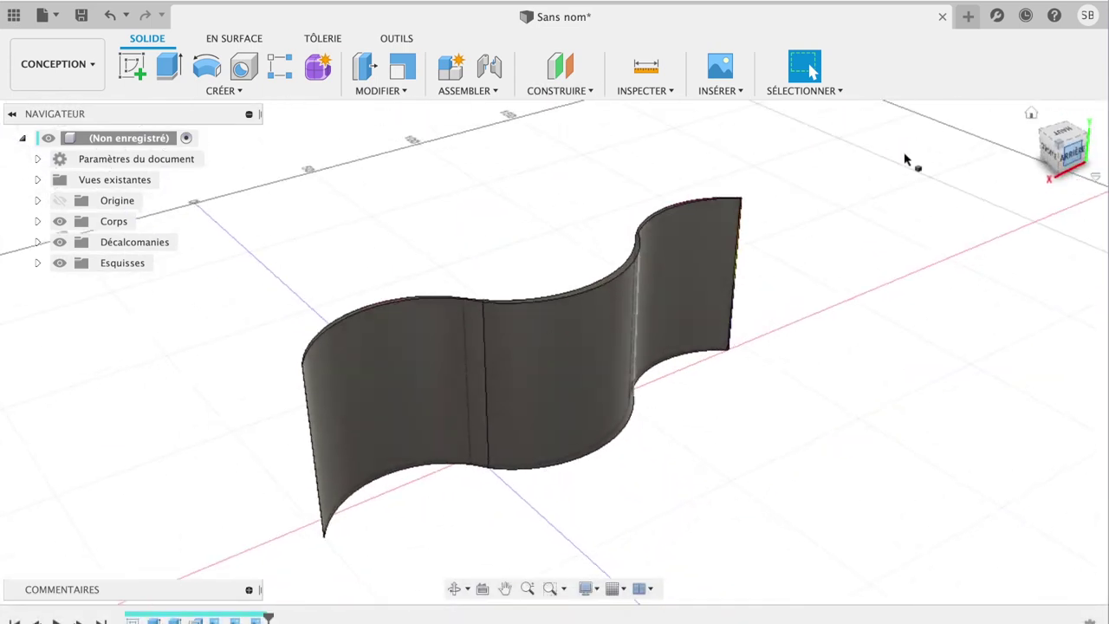
pyautogui.click(559, 388)
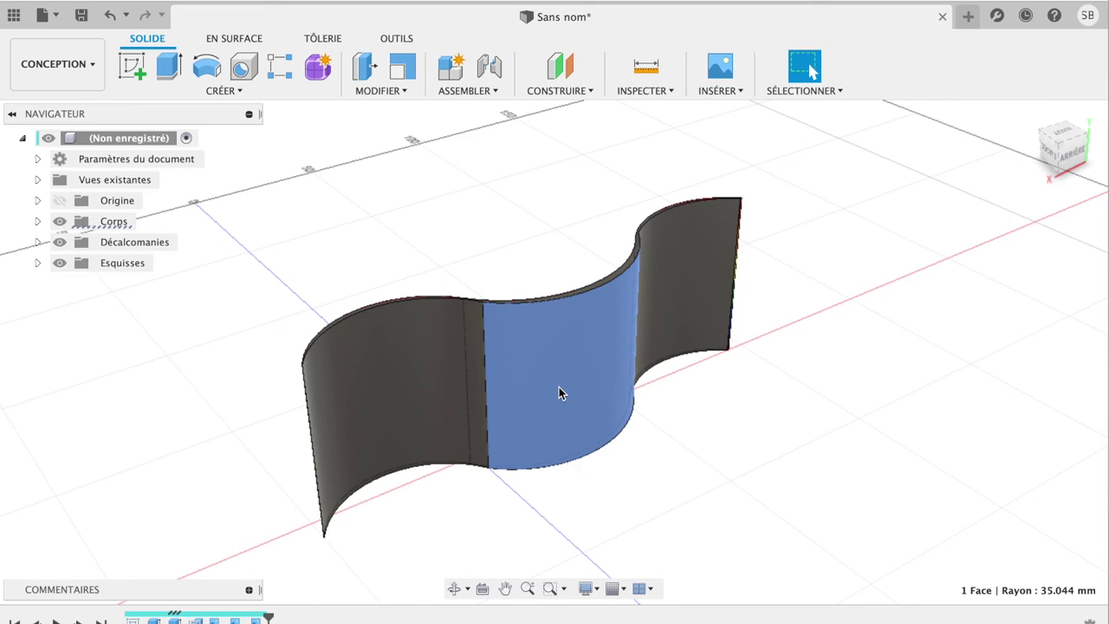
pyautogui.click(37, 221)
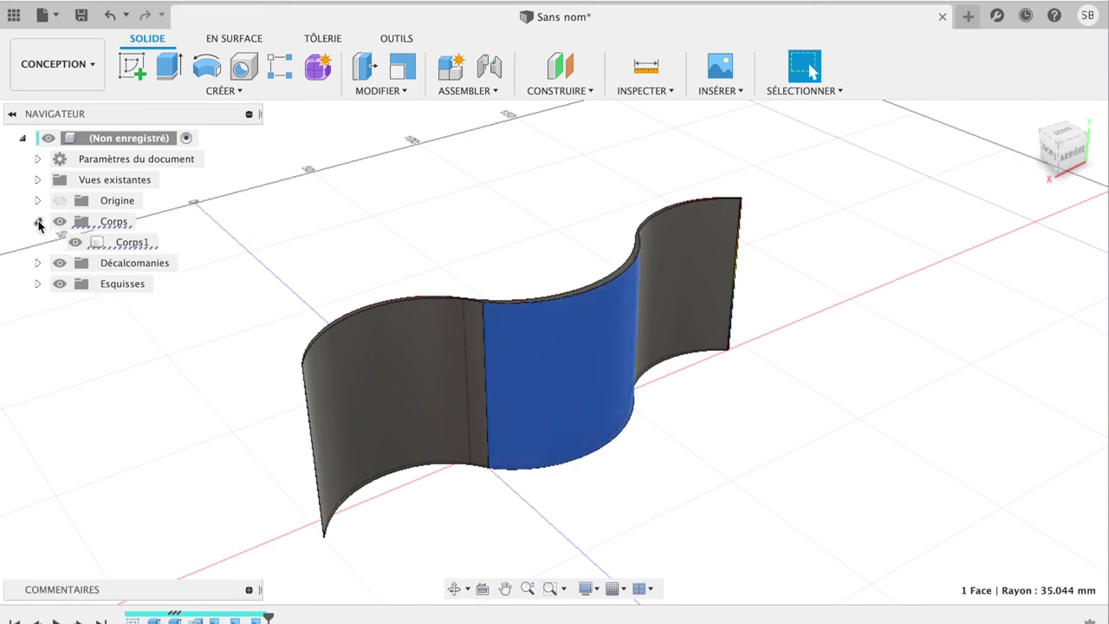
pyautogui.click(132, 244)
pyautogui.rightClick(131, 248)
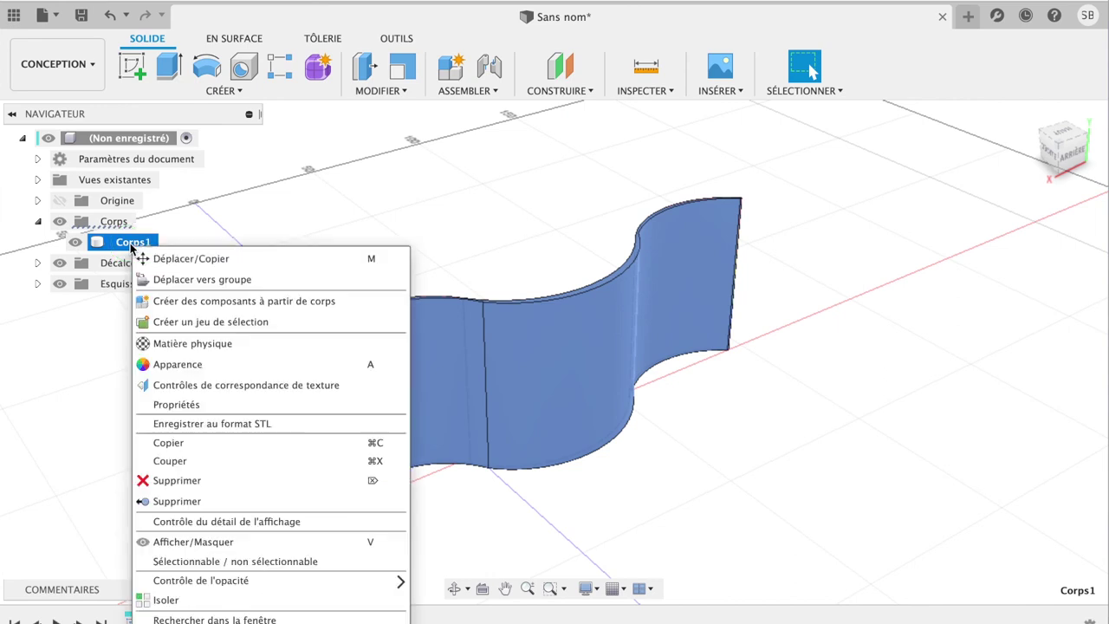
pyautogui.click(201, 363)
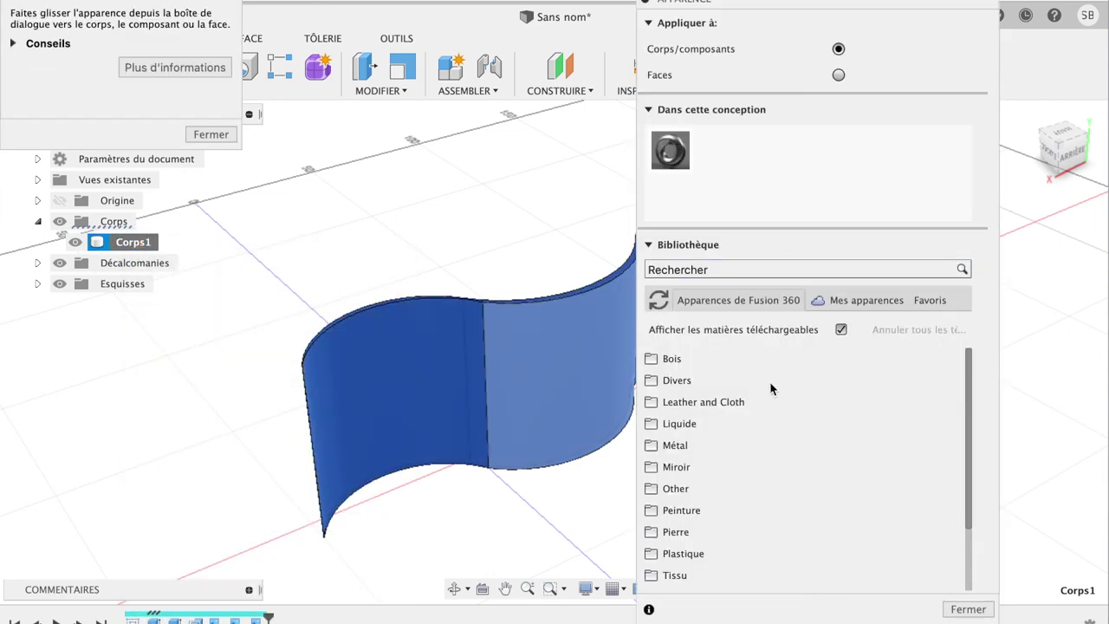
# Apply the Verre – Couleur légère glass from the Densité de couleur group to the body
pyautogui.scroll(-3, 748, 446)
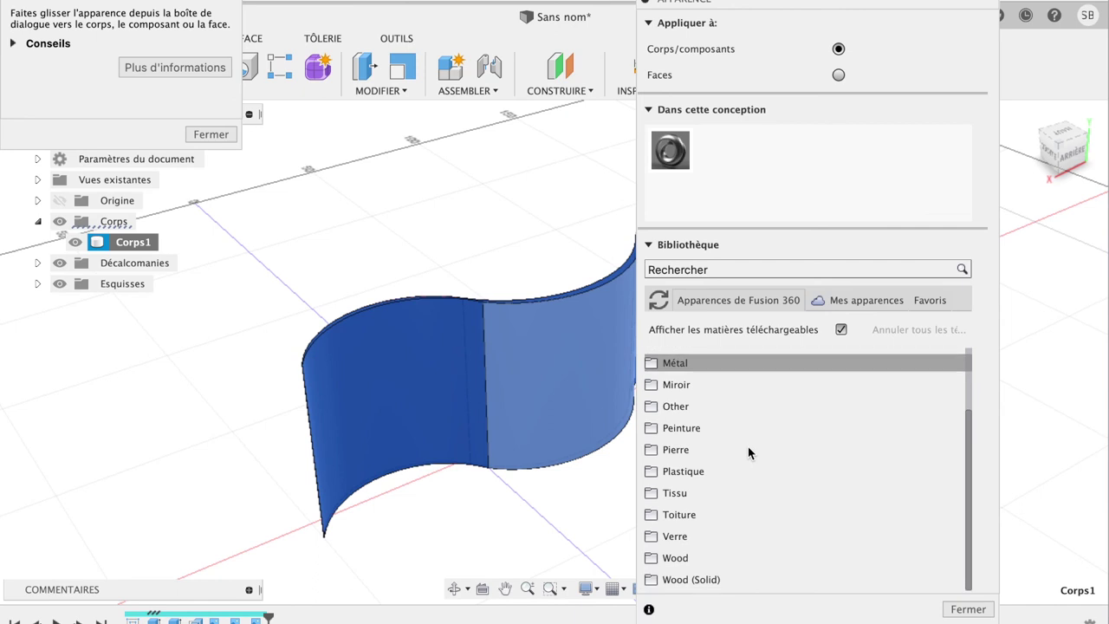
pyautogui.click(682, 538)
pyautogui.scroll(-1, 771, 530)
pyautogui.scroll(-2, 771, 530)
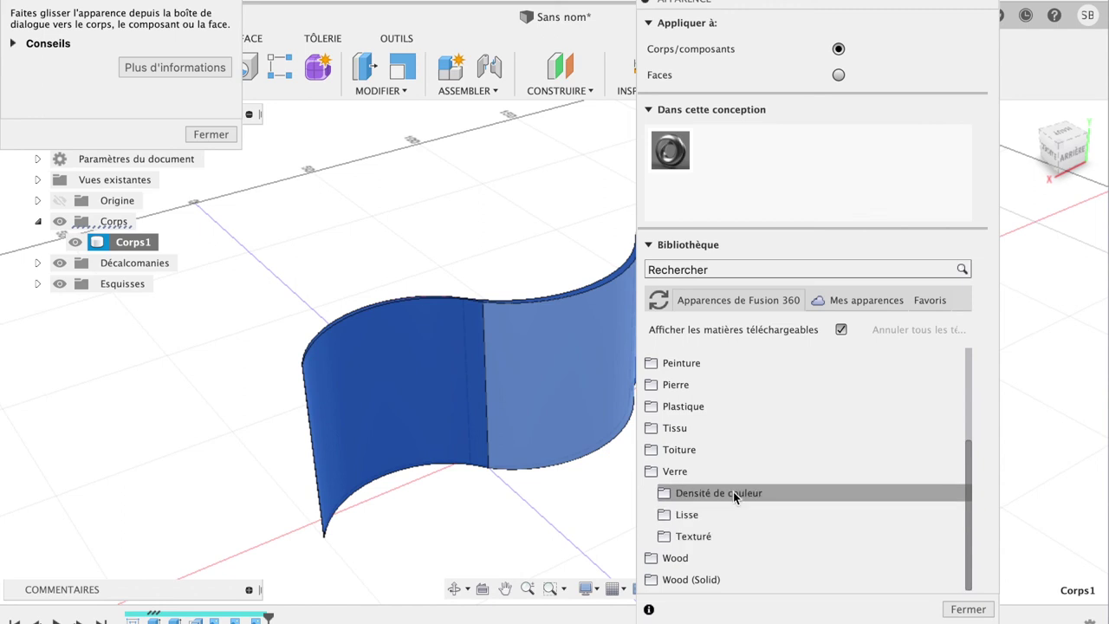
pyautogui.click(667, 492)
pyautogui.scroll(-3, 788, 482)
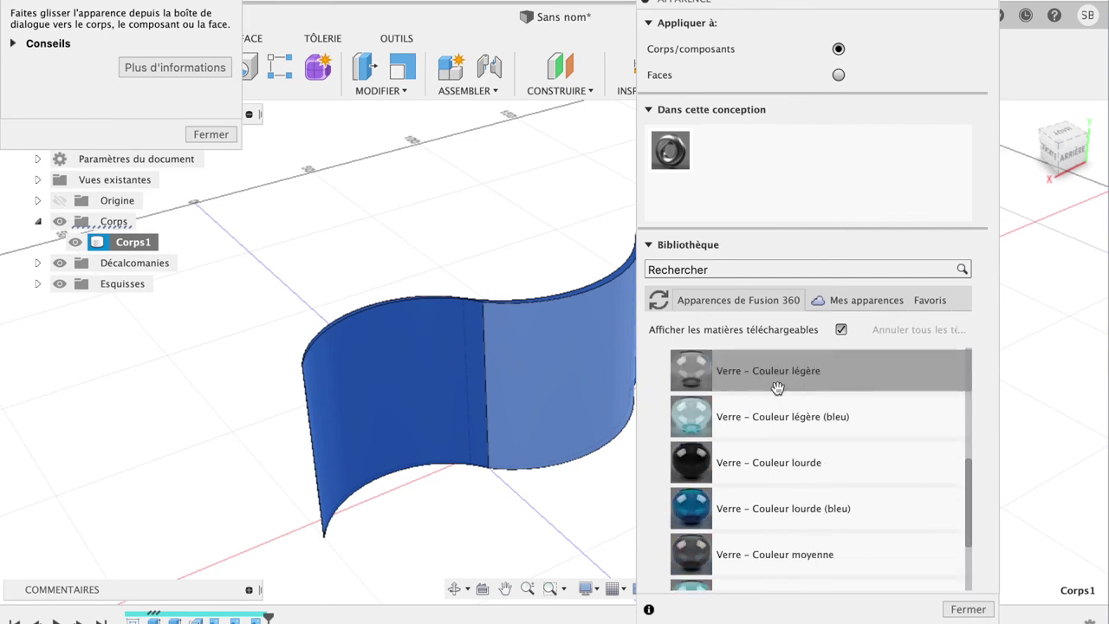
pyautogui.moveTo(777, 387); pyautogui.dragTo(579, 388)
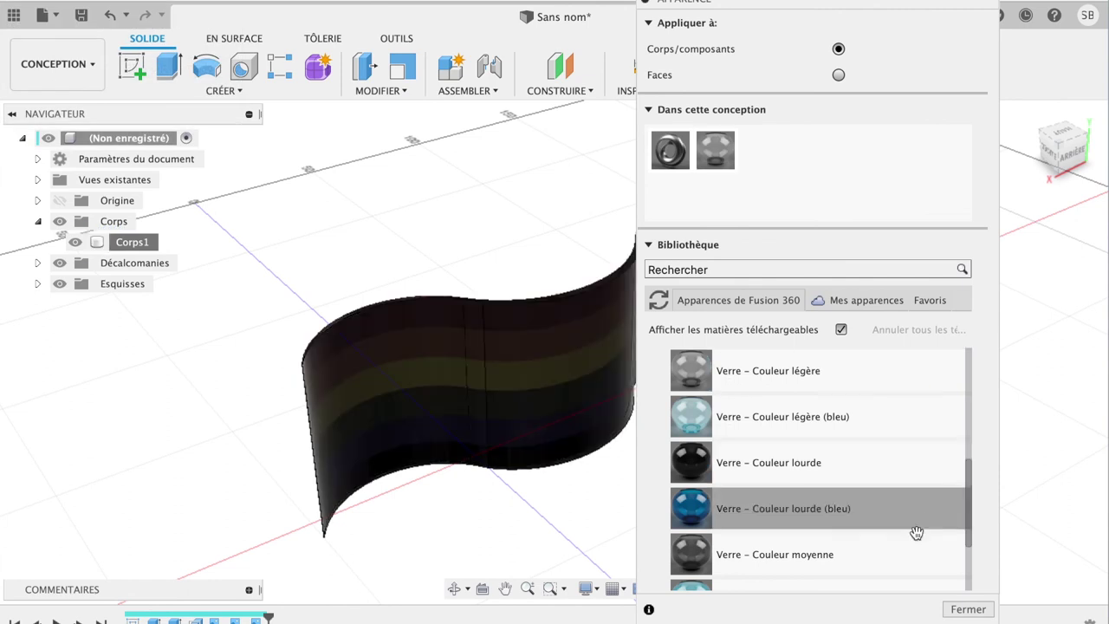
# Replace it with Verre (transparent) from the Lisse group and close the Appearance dialog
pyautogui.scroll(-3, 832, 479)
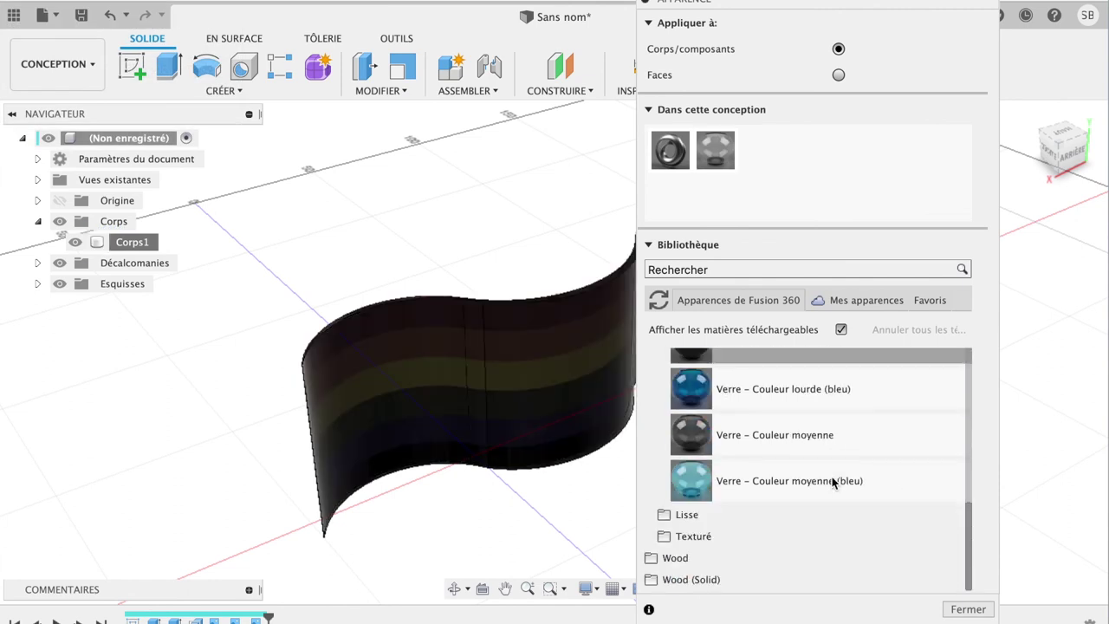
pyautogui.click(689, 517)
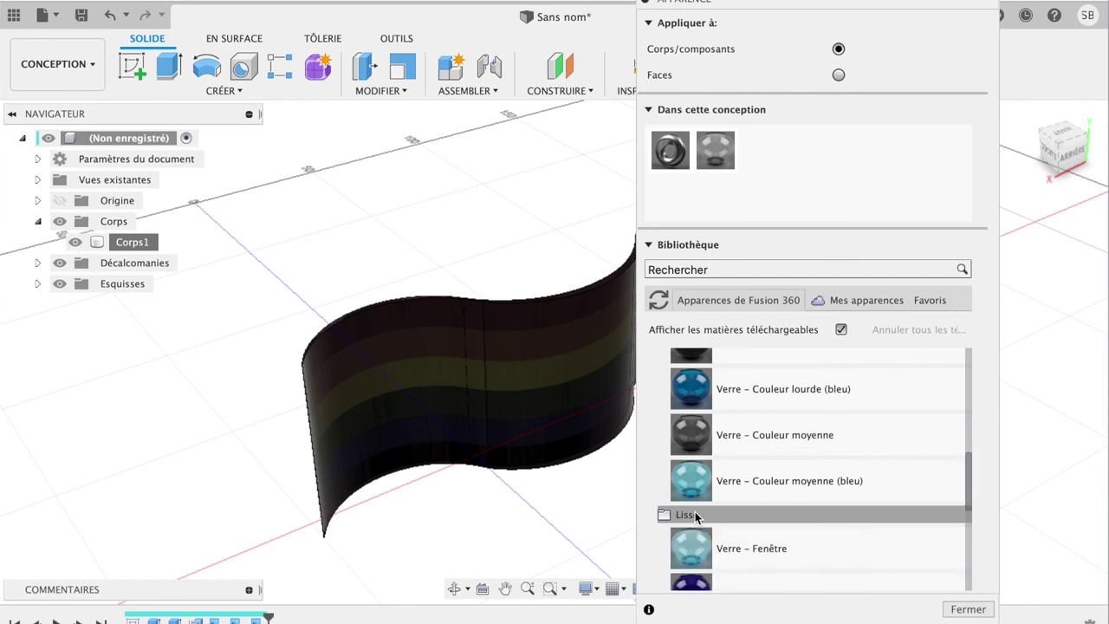
pyautogui.scroll(-3, 741, 508)
pyautogui.moveTo(684, 466); pyautogui.dragTo(514, 395)
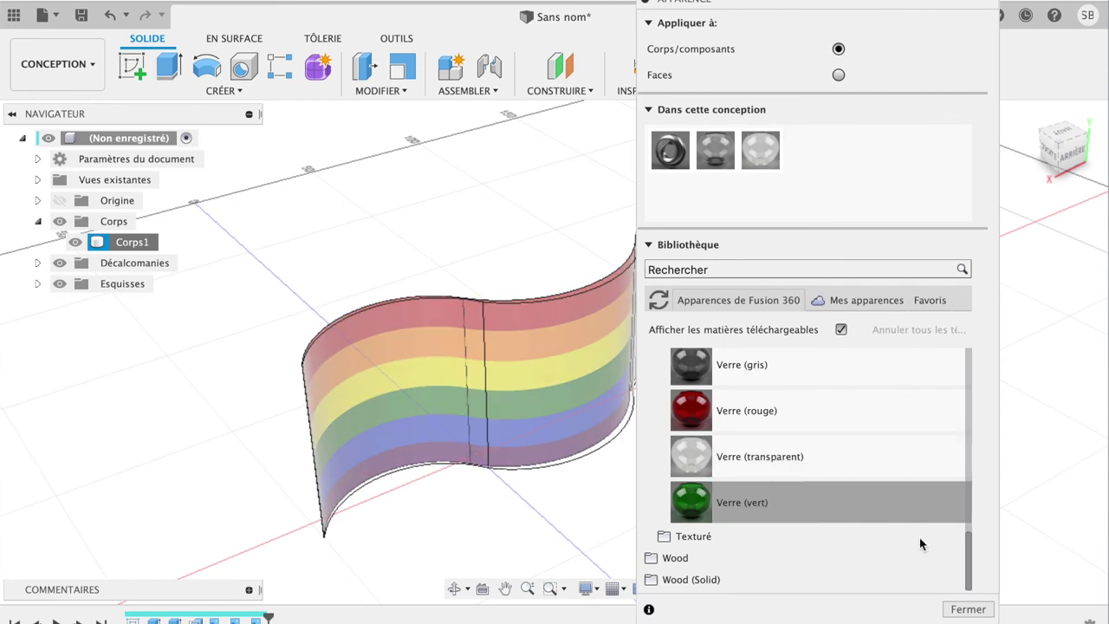
pyautogui.click(968, 609)
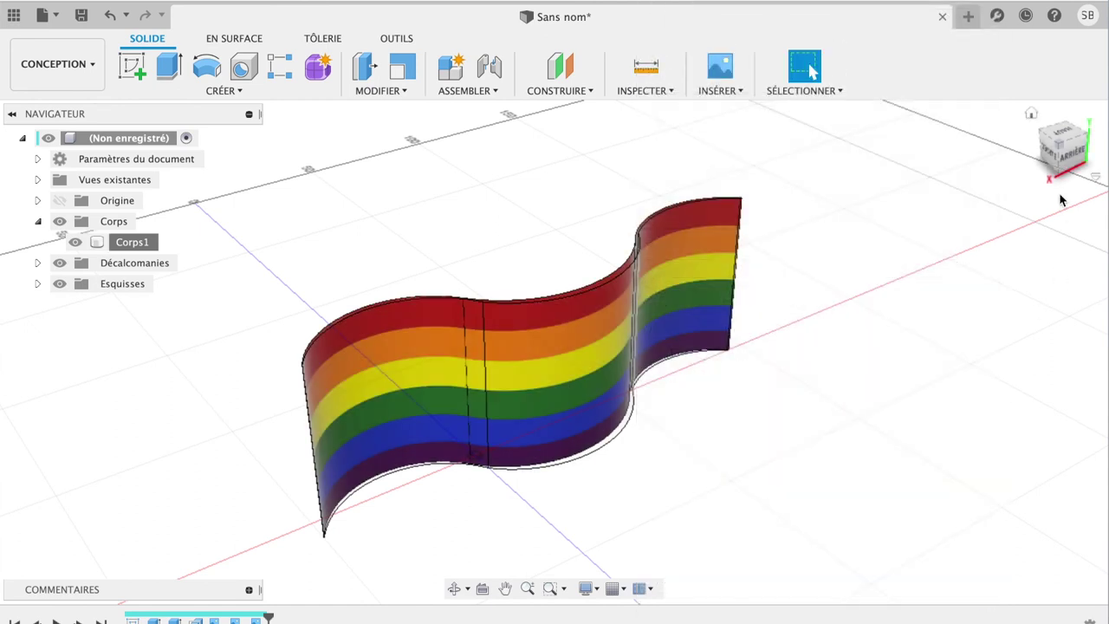
pyautogui.click(1031, 114)
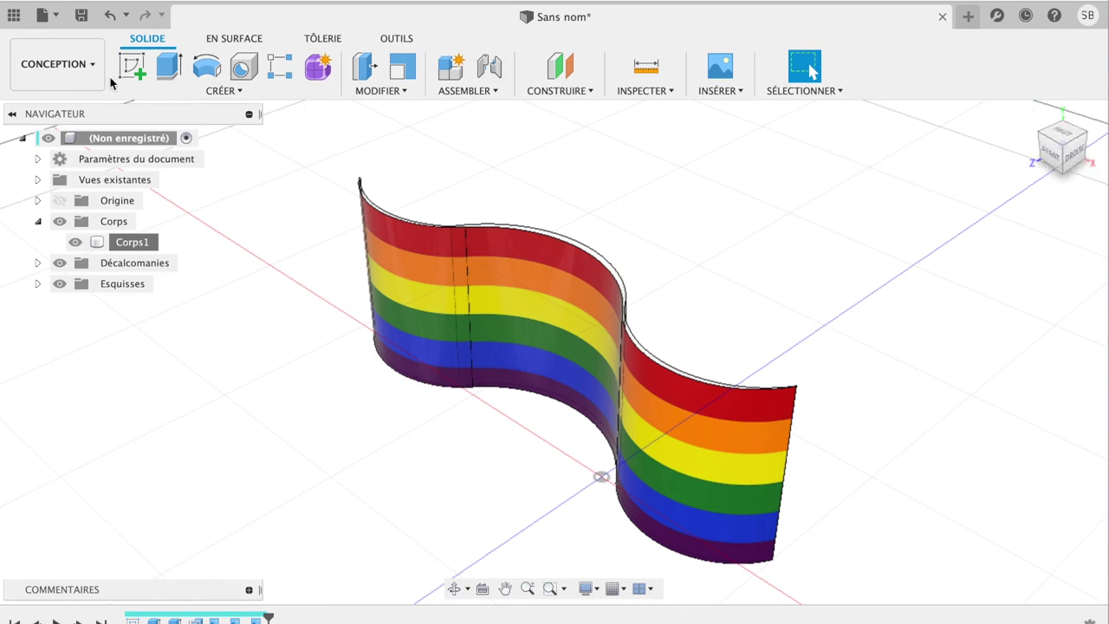
pyautogui.click(85, 83)
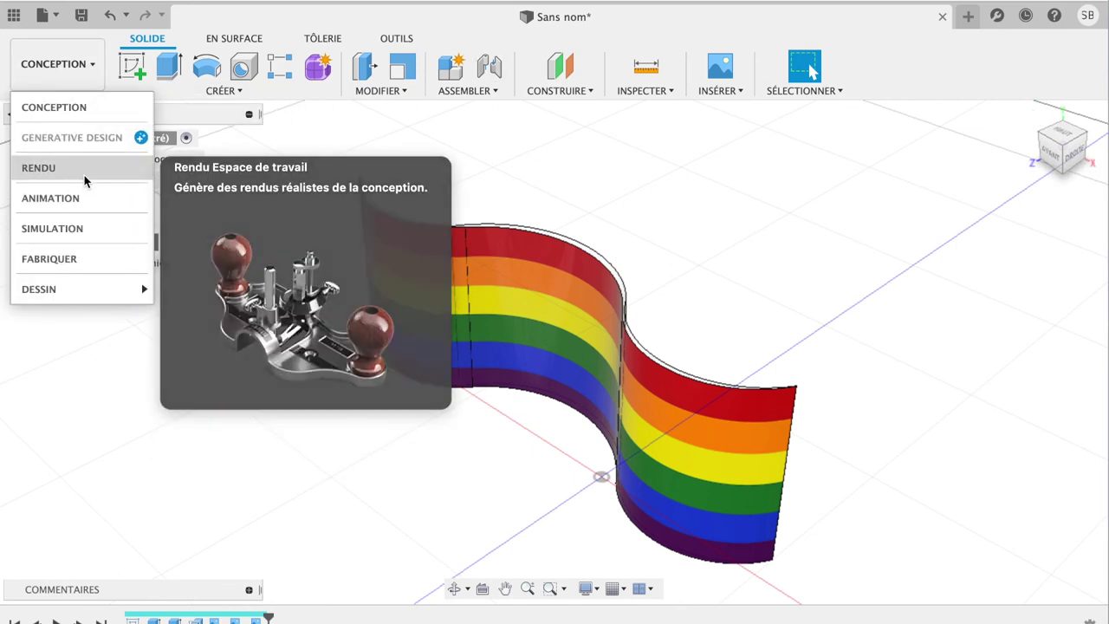
pyautogui.click(82, 170)
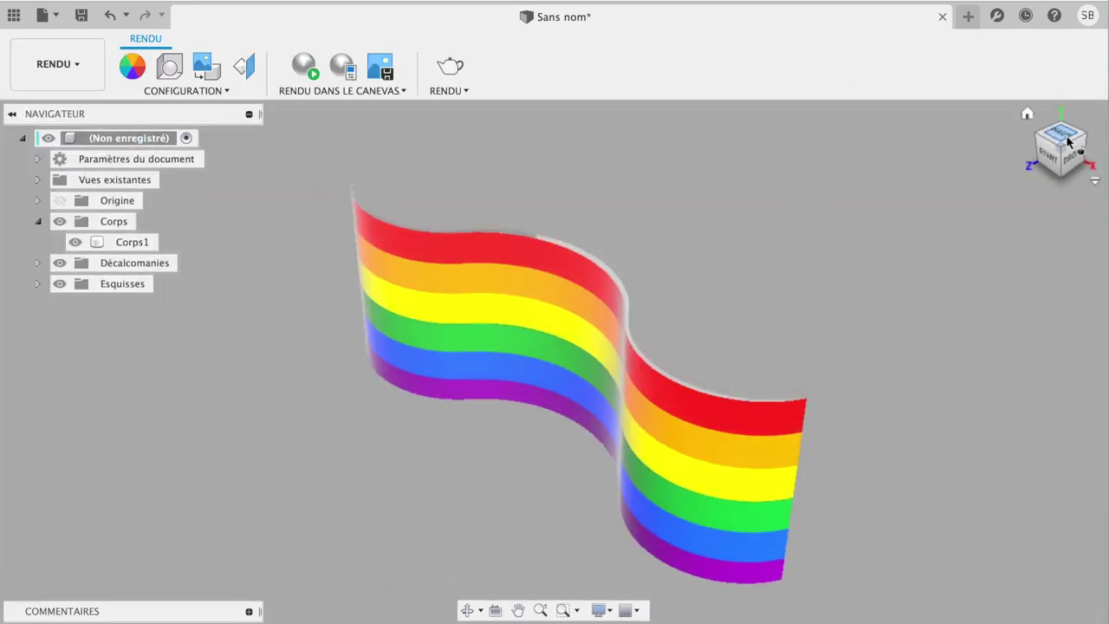
pyautogui.moveTo(1052, 146)
pyautogui.mouseDown()
pyautogui.moveTo(1015, 174)
pyautogui.moveTo(942, 153)
pyautogui.moveTo(910, 121)
pyautogui.moveTo(918, 92)
pyautogui.moveTo(826, 134)
pyautogui.moveTo(827, 164)
pyautogui.moveTo(889, 182)
pyautogui.moveTo(1053, 134)
pyautogui.mouseUp()
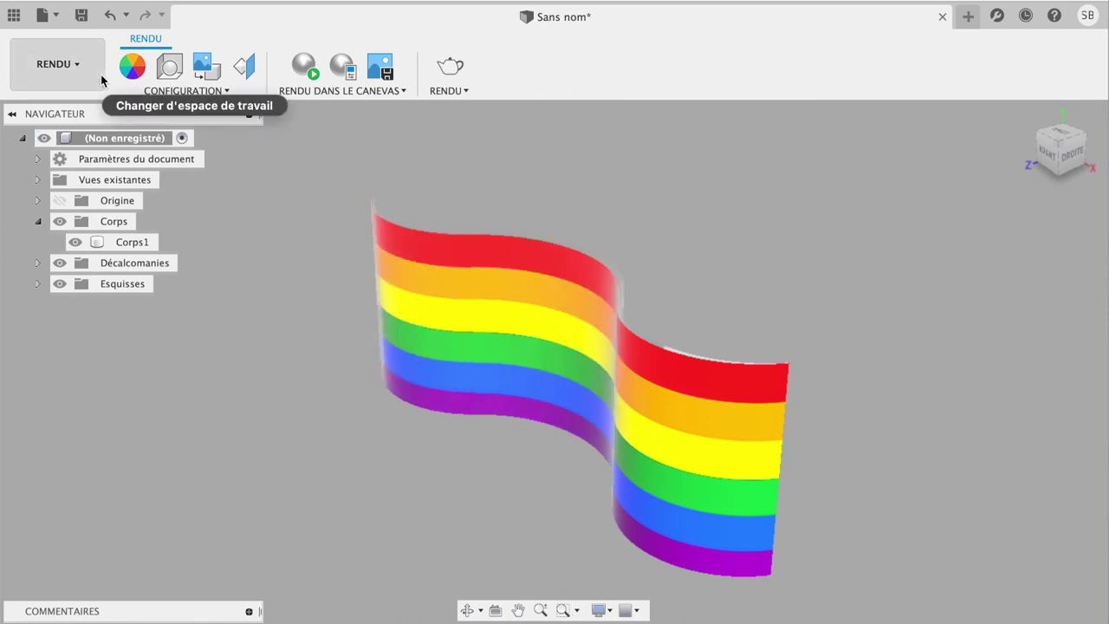
pyautogui.click(61, 74)
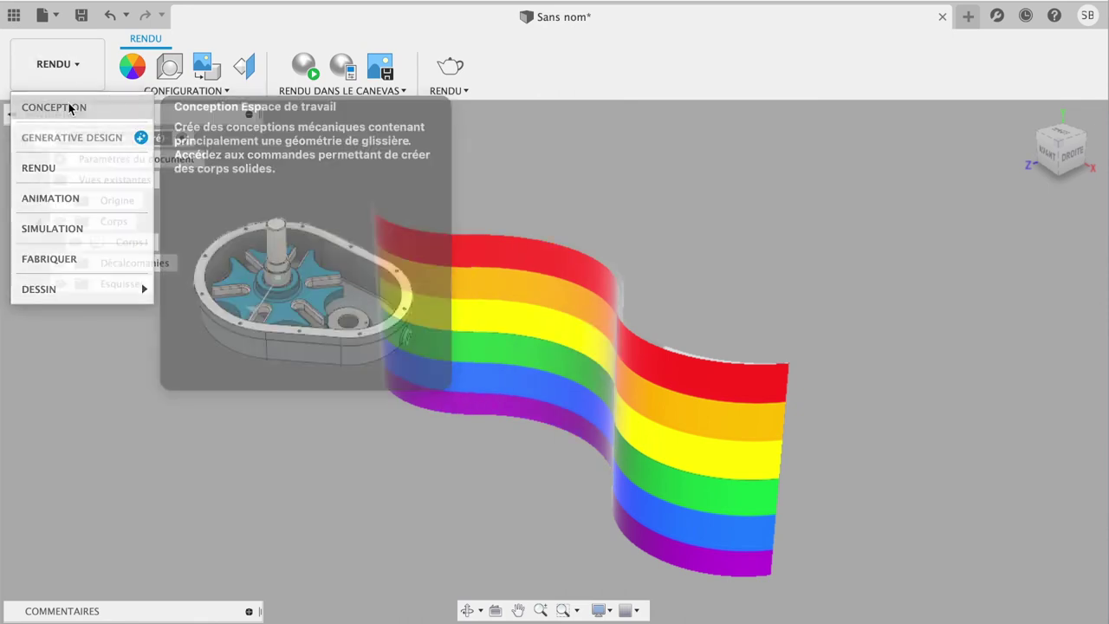
pyautogui.click(69, 108)
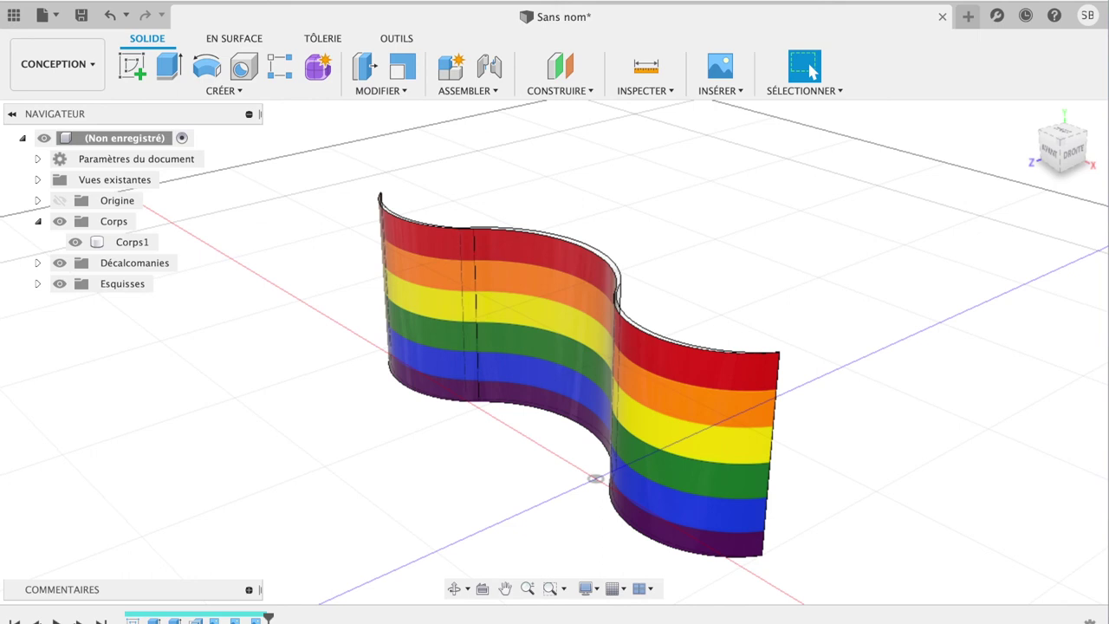
pyautogui.click(660, 0)
pyautogui.press('Escape')
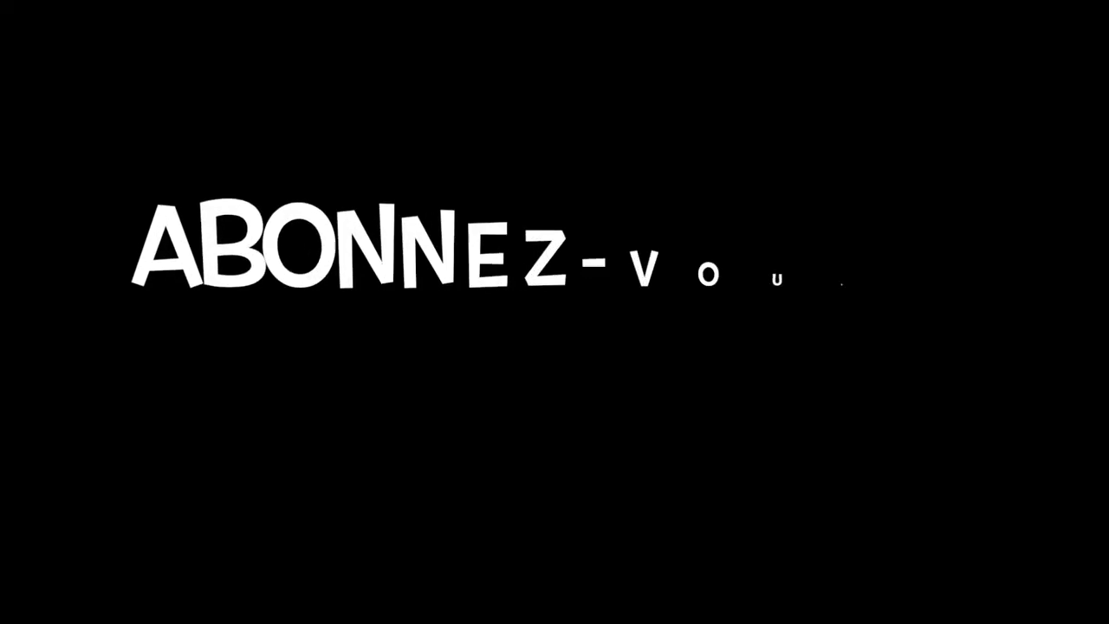